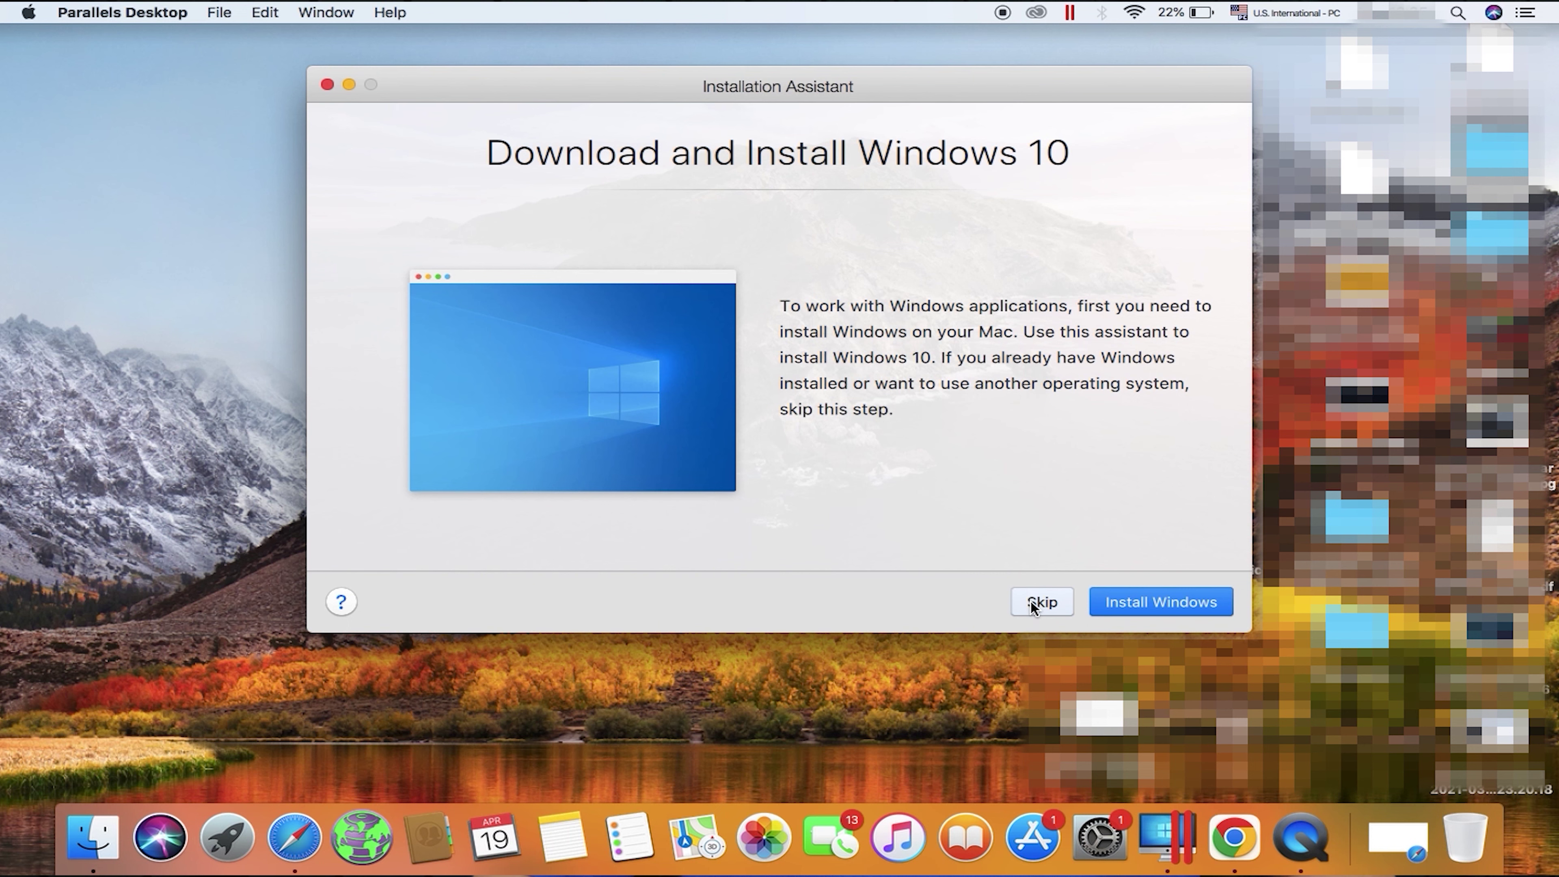
# Step: Install Windows from the found Windows 10 image file without entering a license key
pyautogui.click(1032, 605)
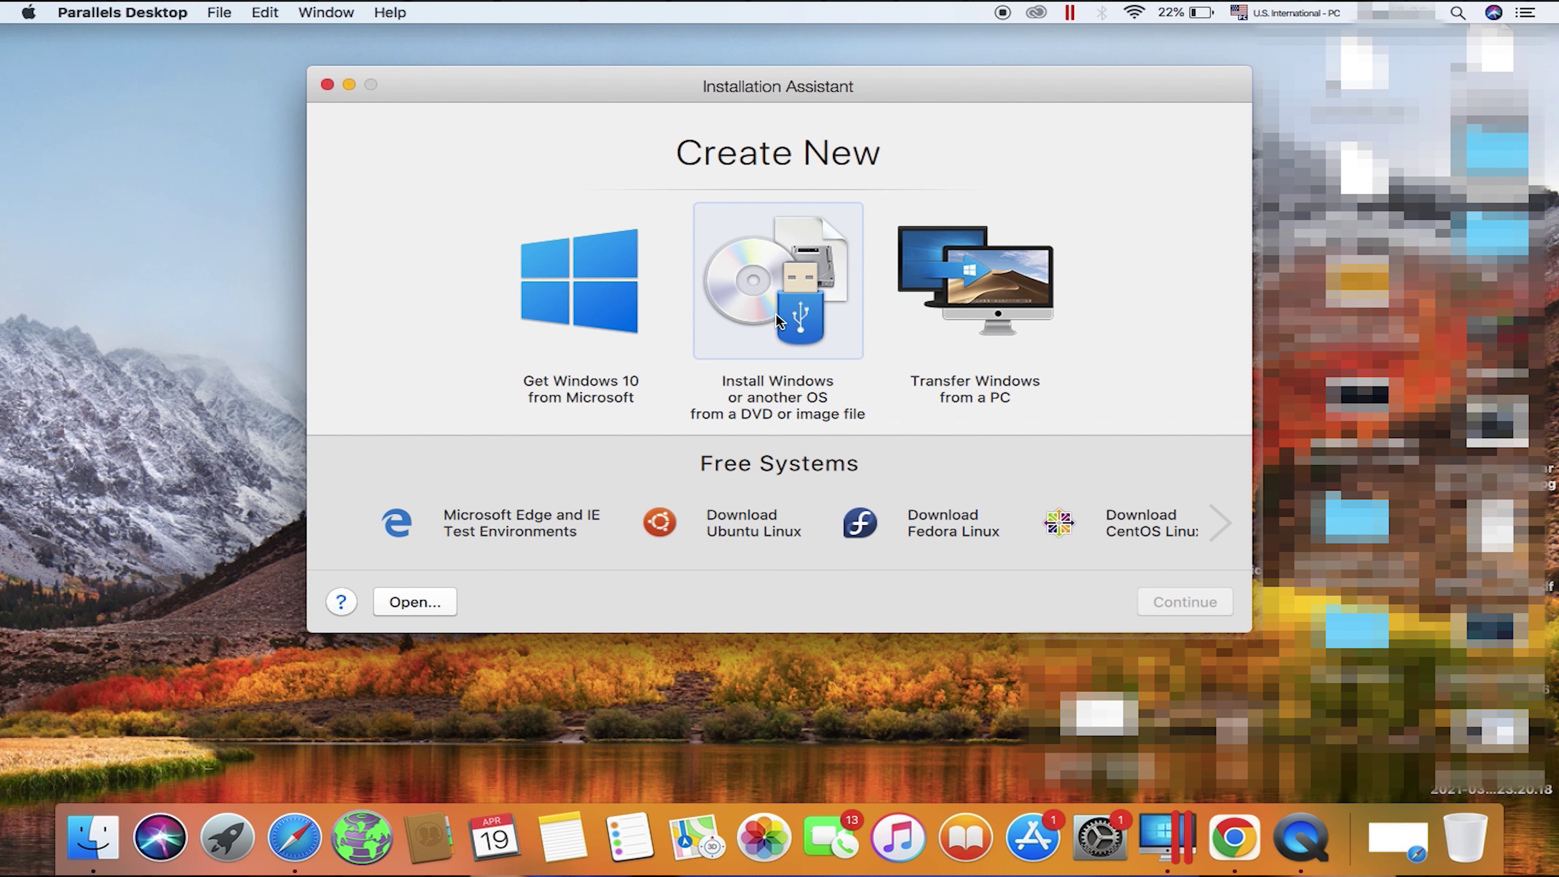
pyautogui.click(775, 313)
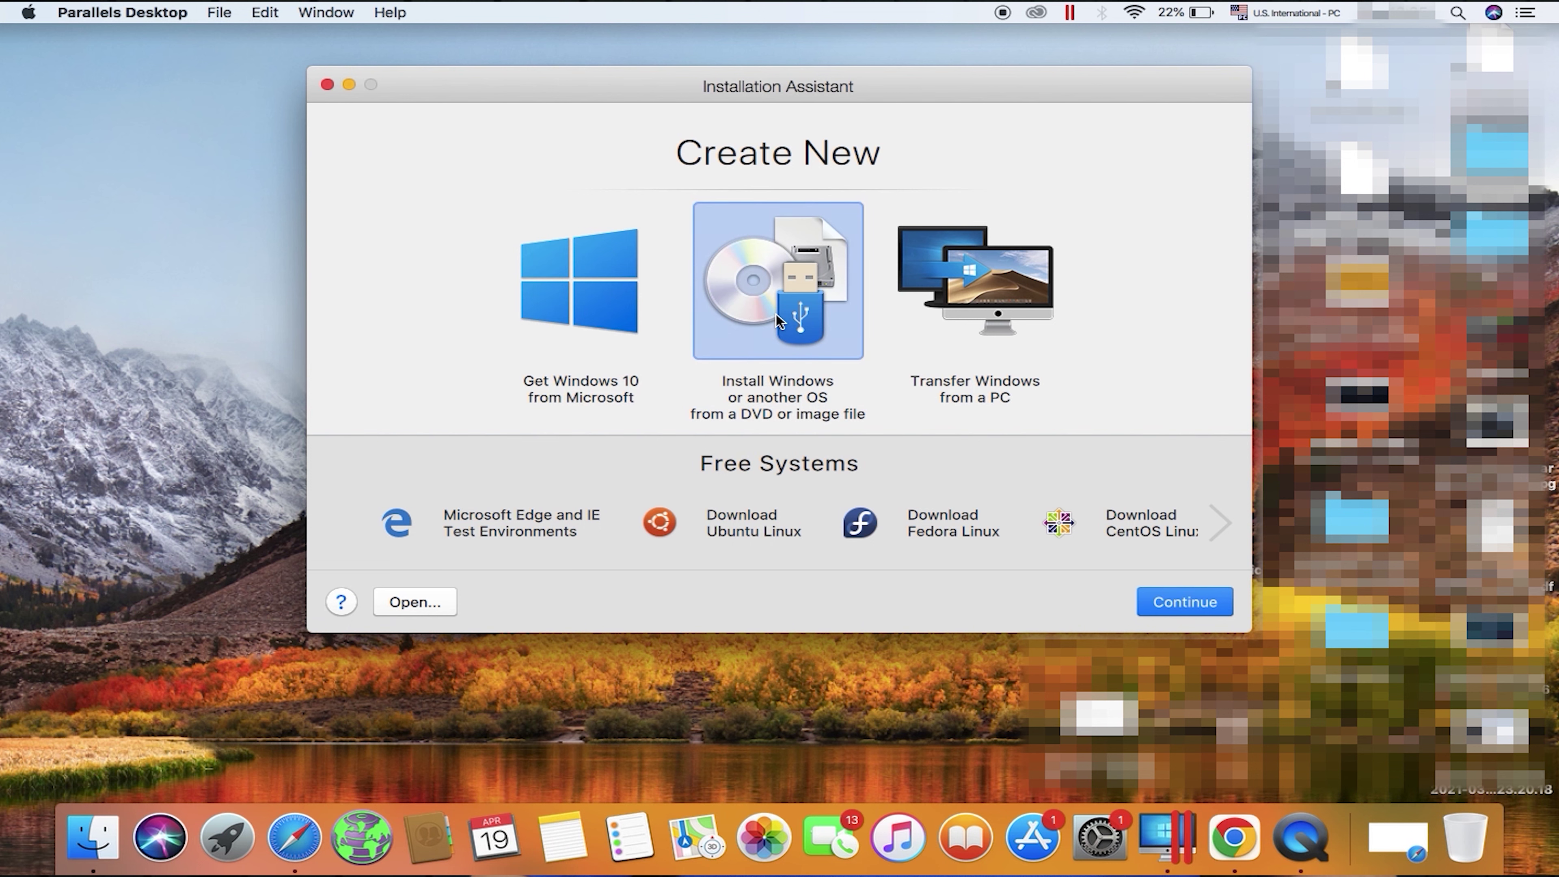
pyautogui.click(1178, 600)
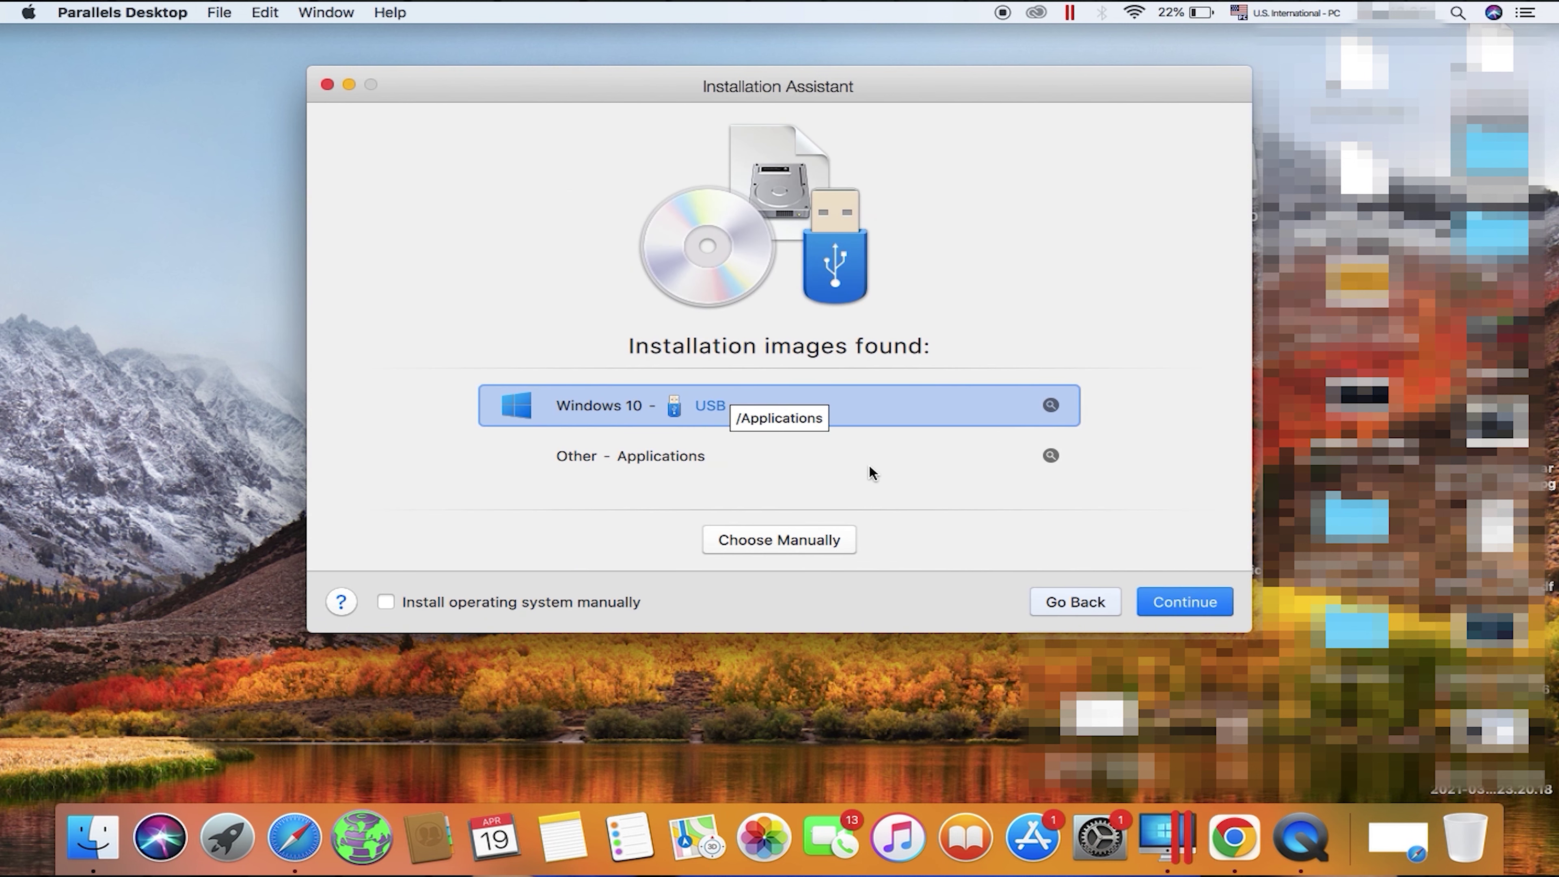
pyautogui.click(1187, 601)
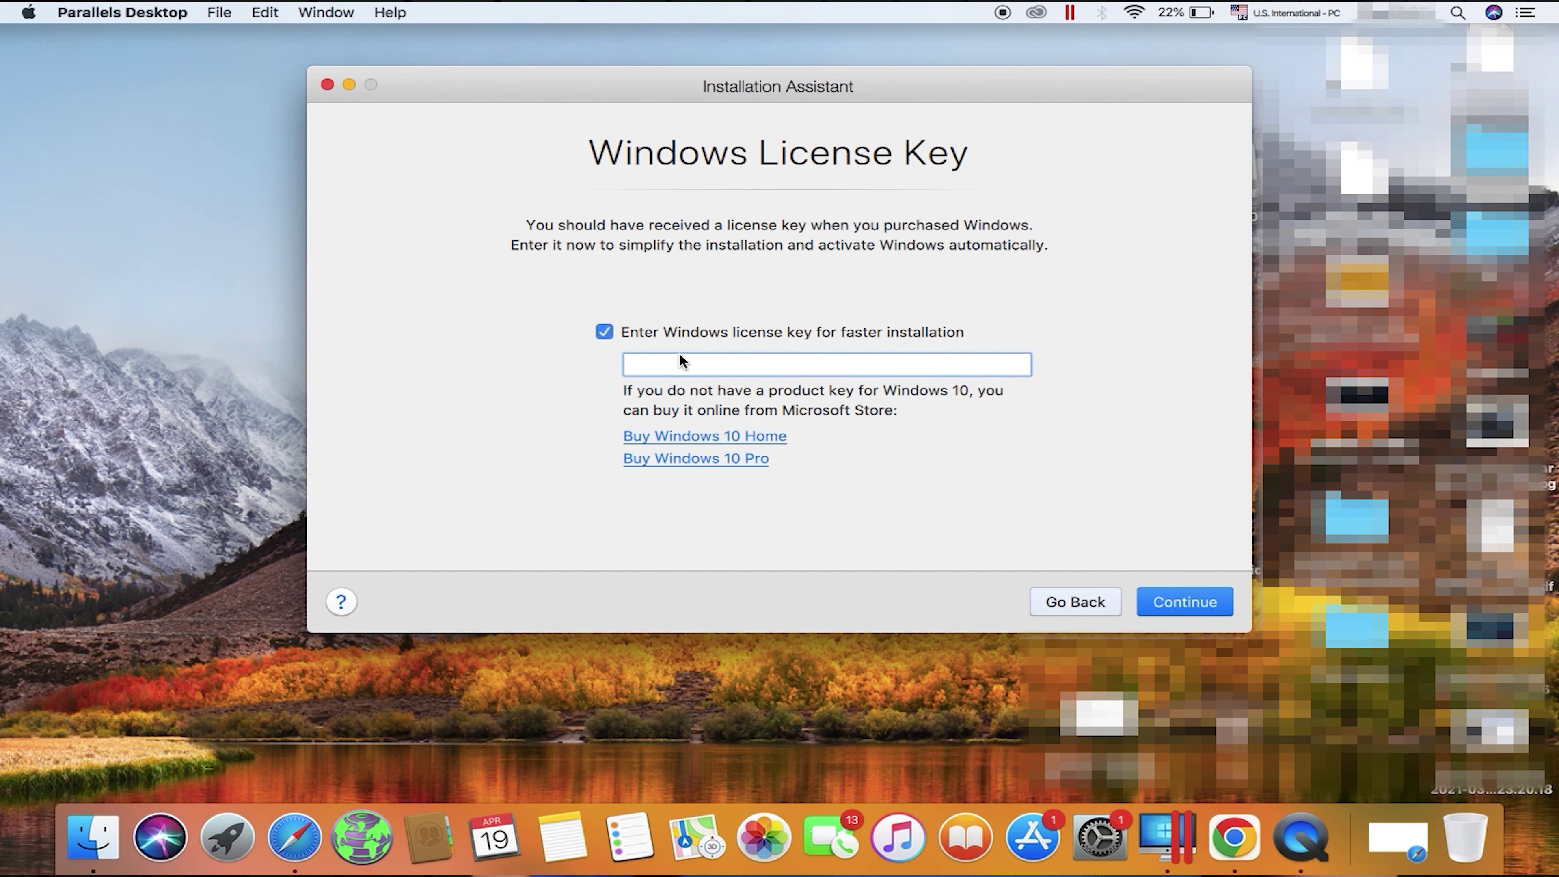
pyautogui.click(610, 336)
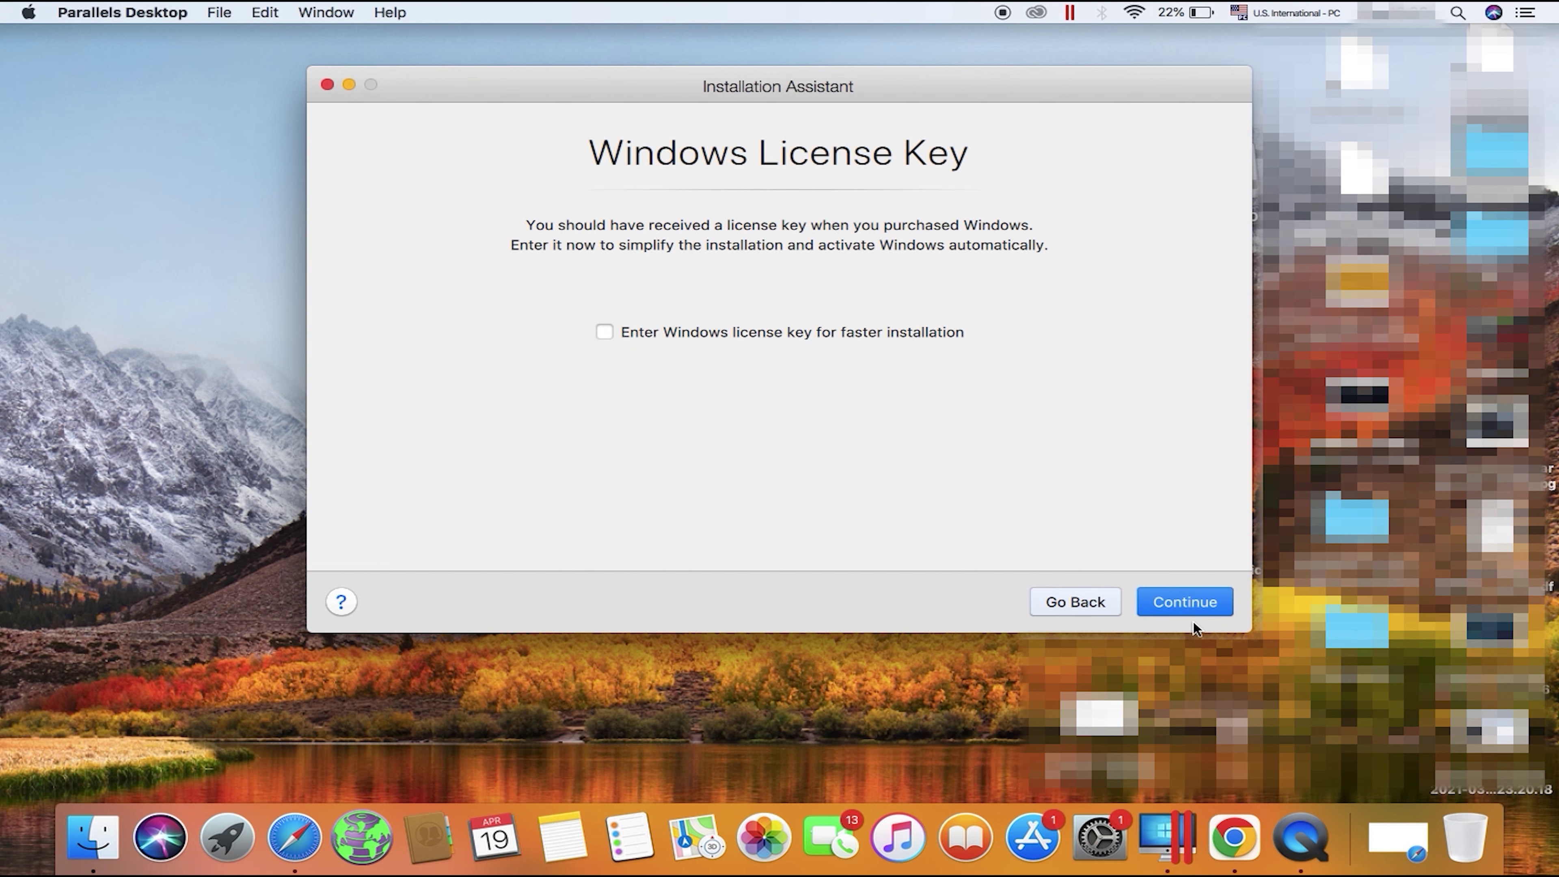
pyautogui.click(1174, 599)
# Step: Pick the Windows edition, keep Productivity as the main use, and create the VM
pyautogui.click(956, 214)
pyautogui.click(910, 252)
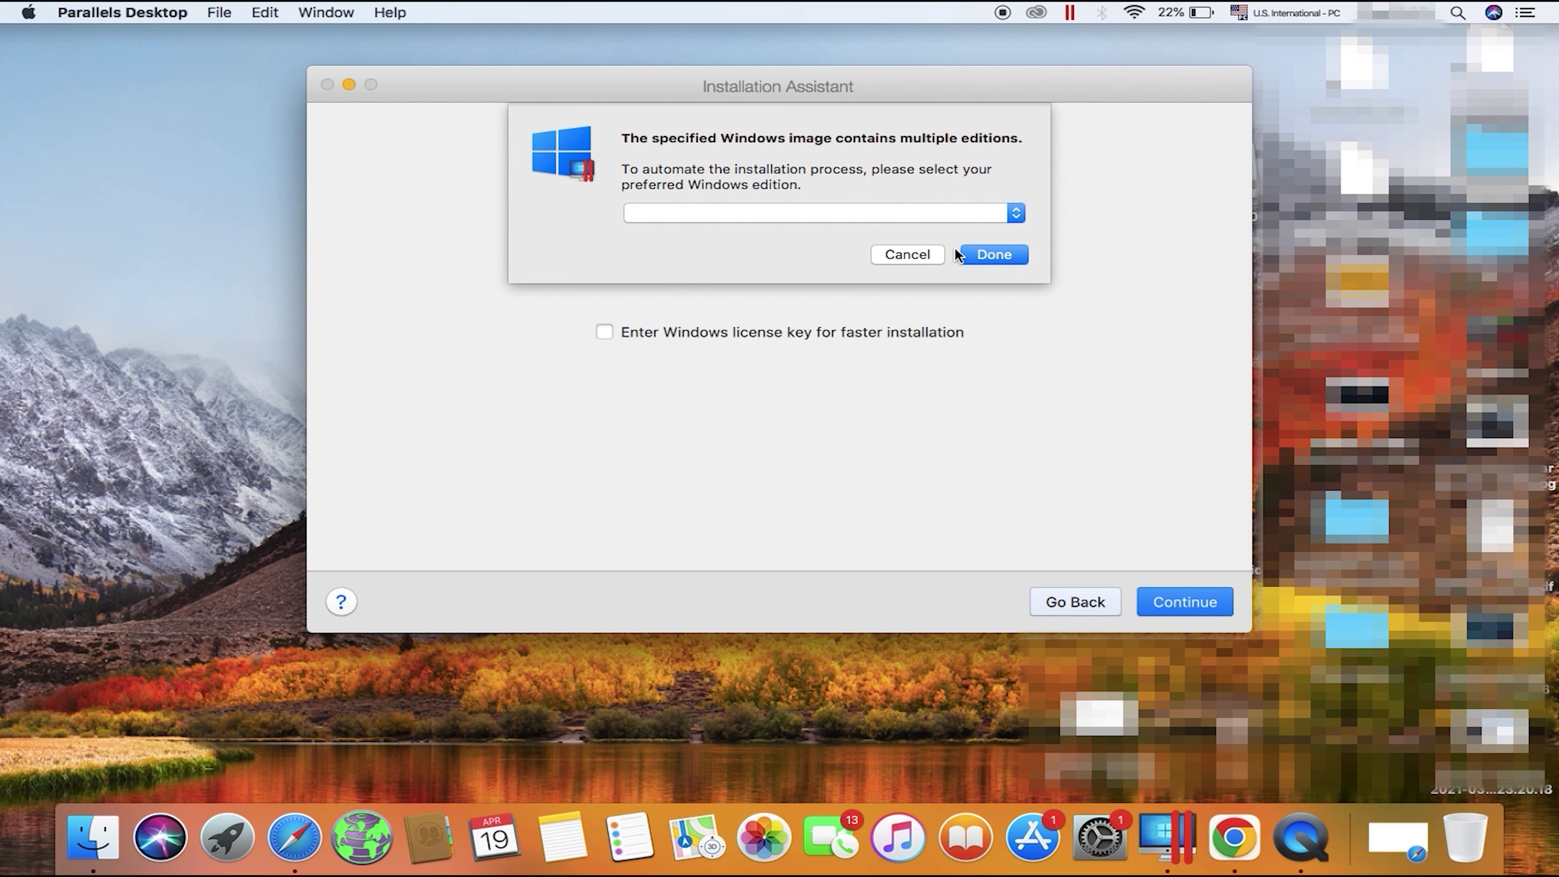
pyautogui.click(983, 258)
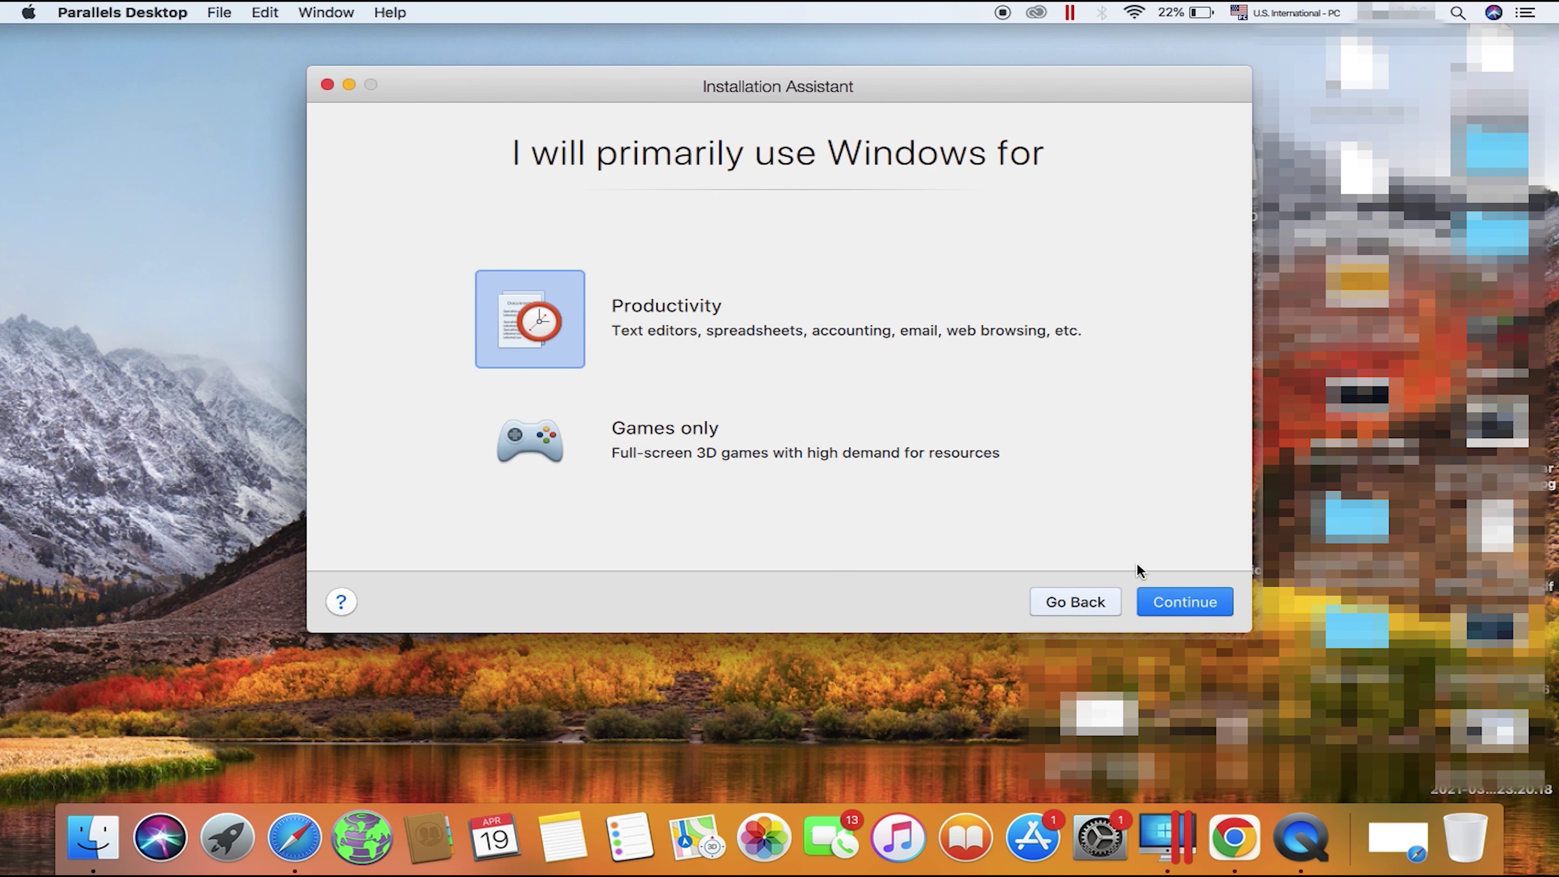
pyautogui.click(1182, 608)
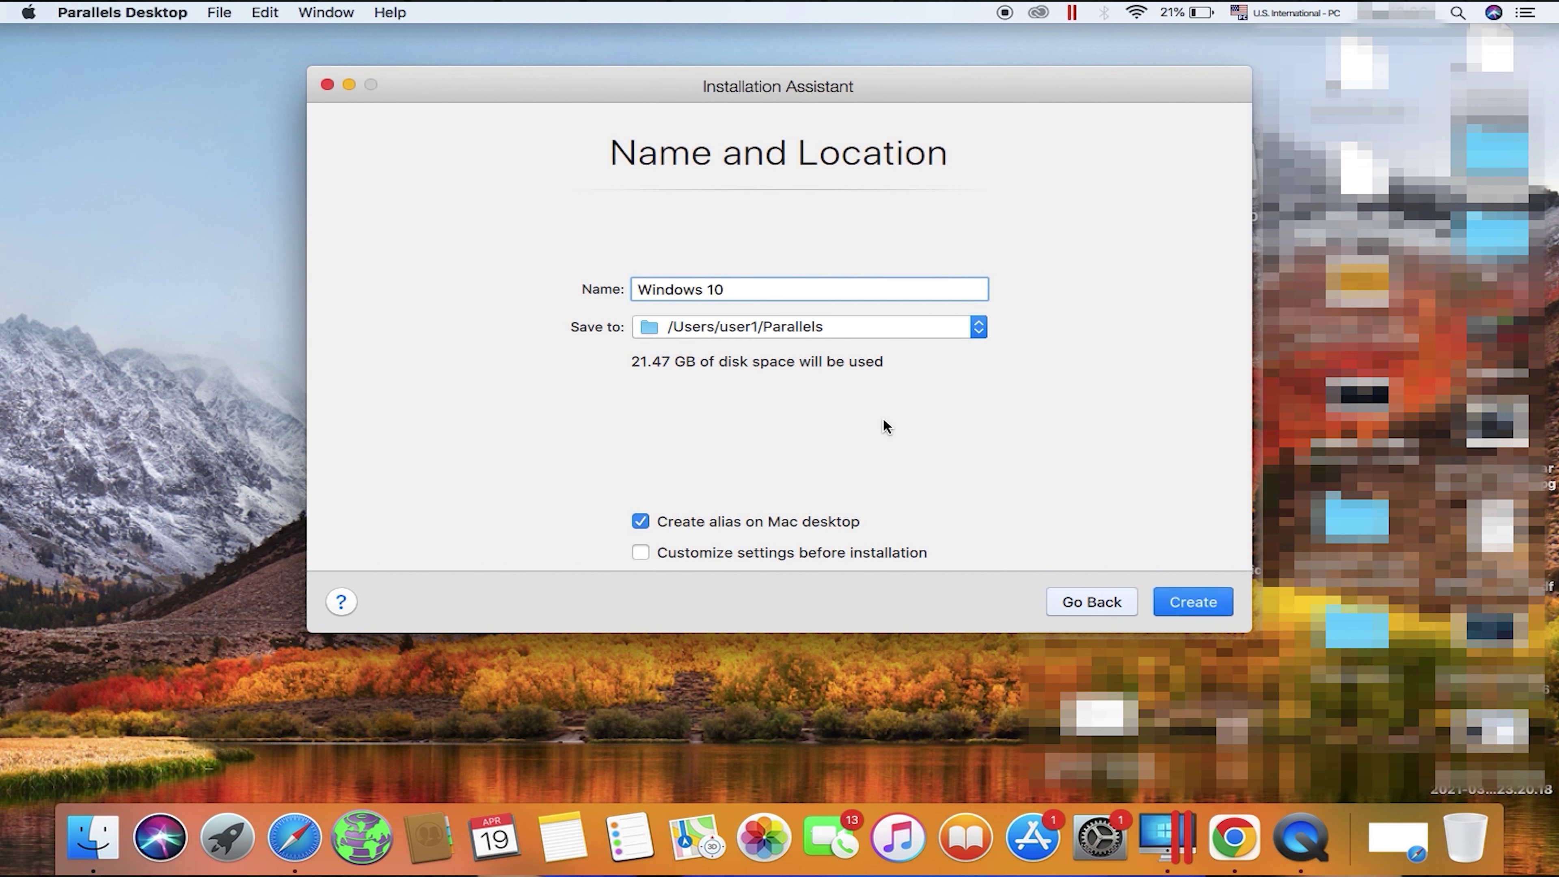
pyautogui.click(1194, 604)
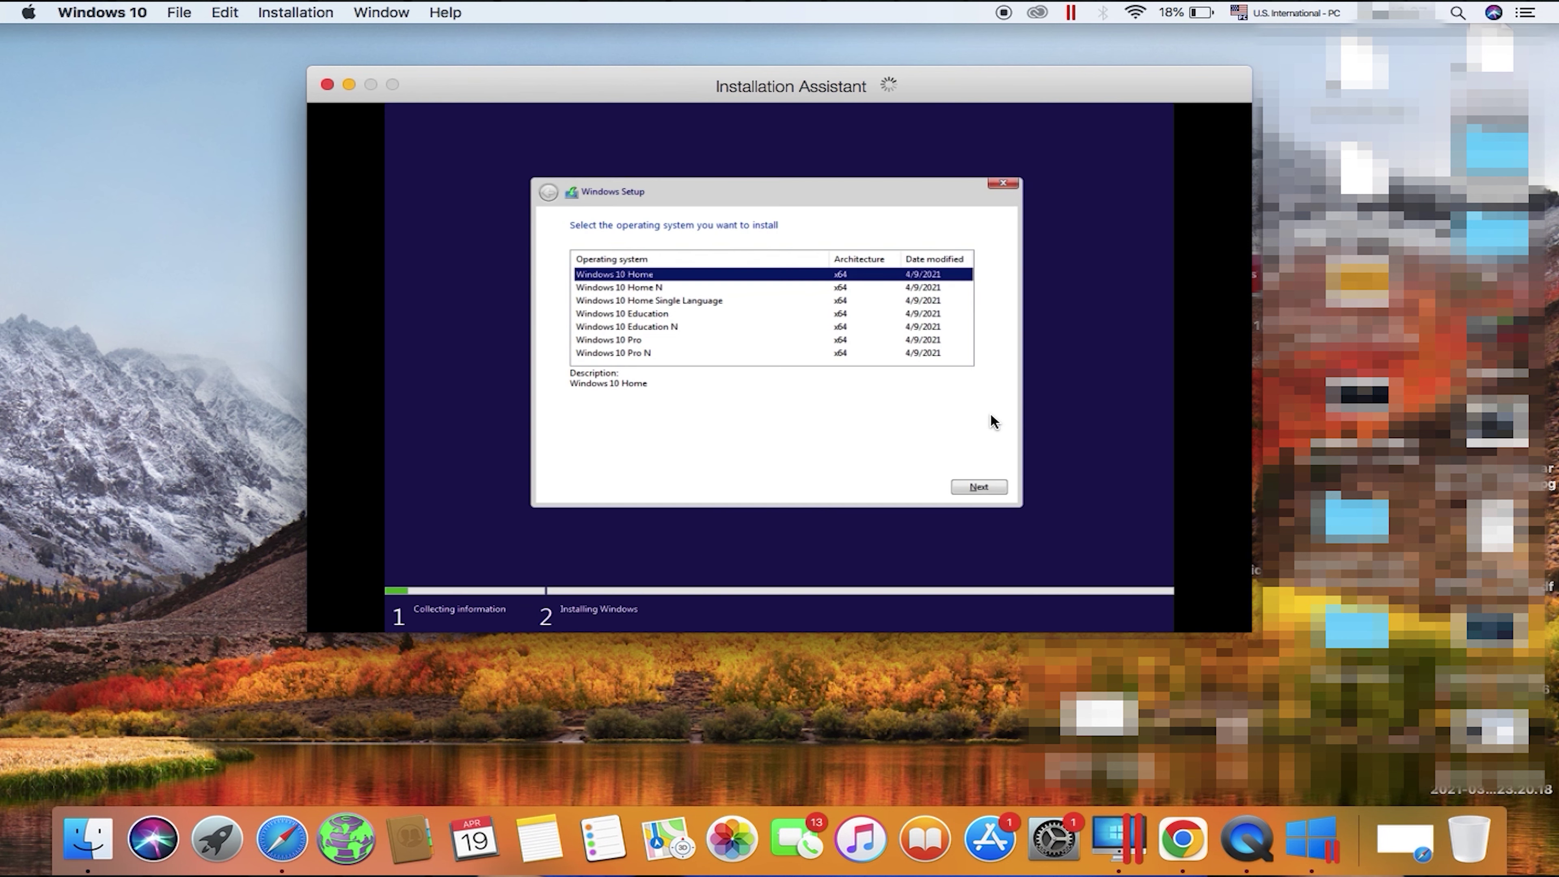
# Step: Select Windows 10 Pro in Windows Setup and start its installation
pyautogui.click(626, 342)
pyautogui.click(982, 488)
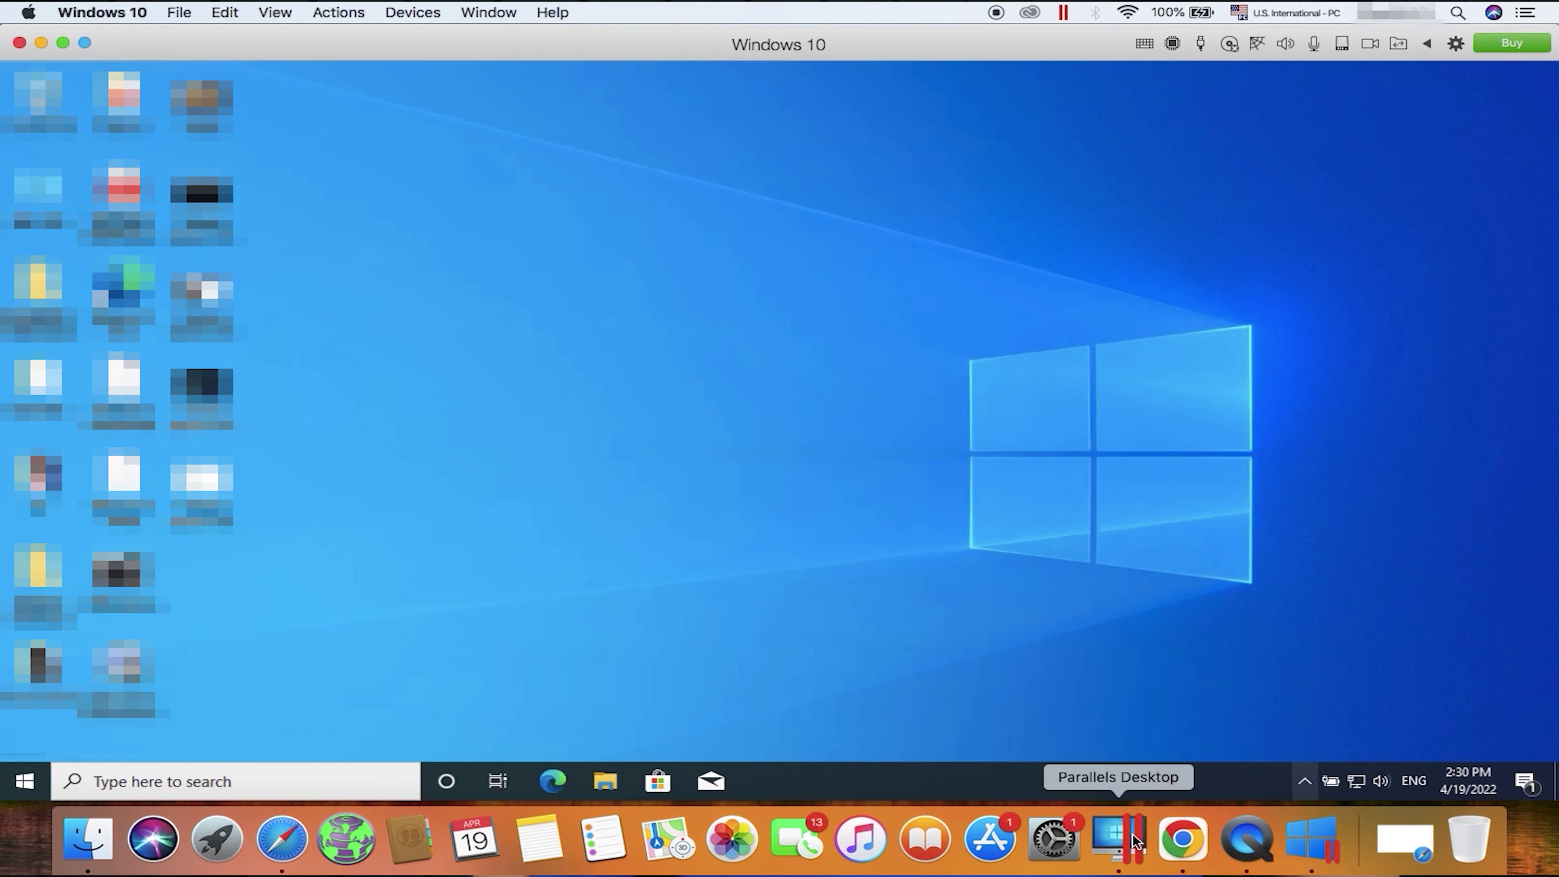
# Step: From the Control Center, open the Windows 10 machine's Hardware configuration
pyautogui.rightClick(1137, 841)
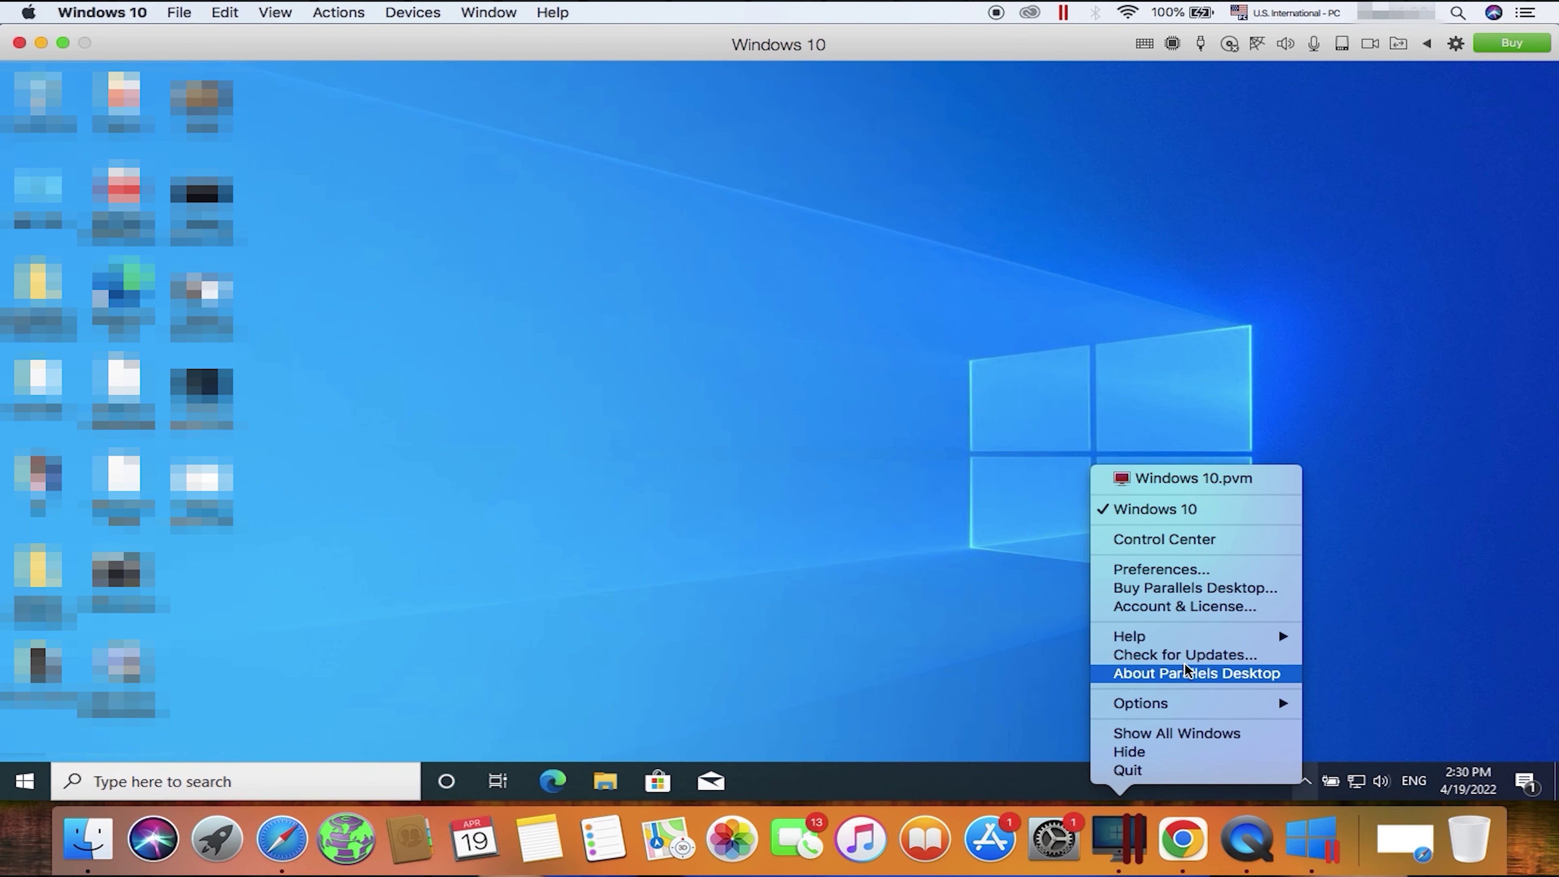
pyautogui.click(1203, 540)
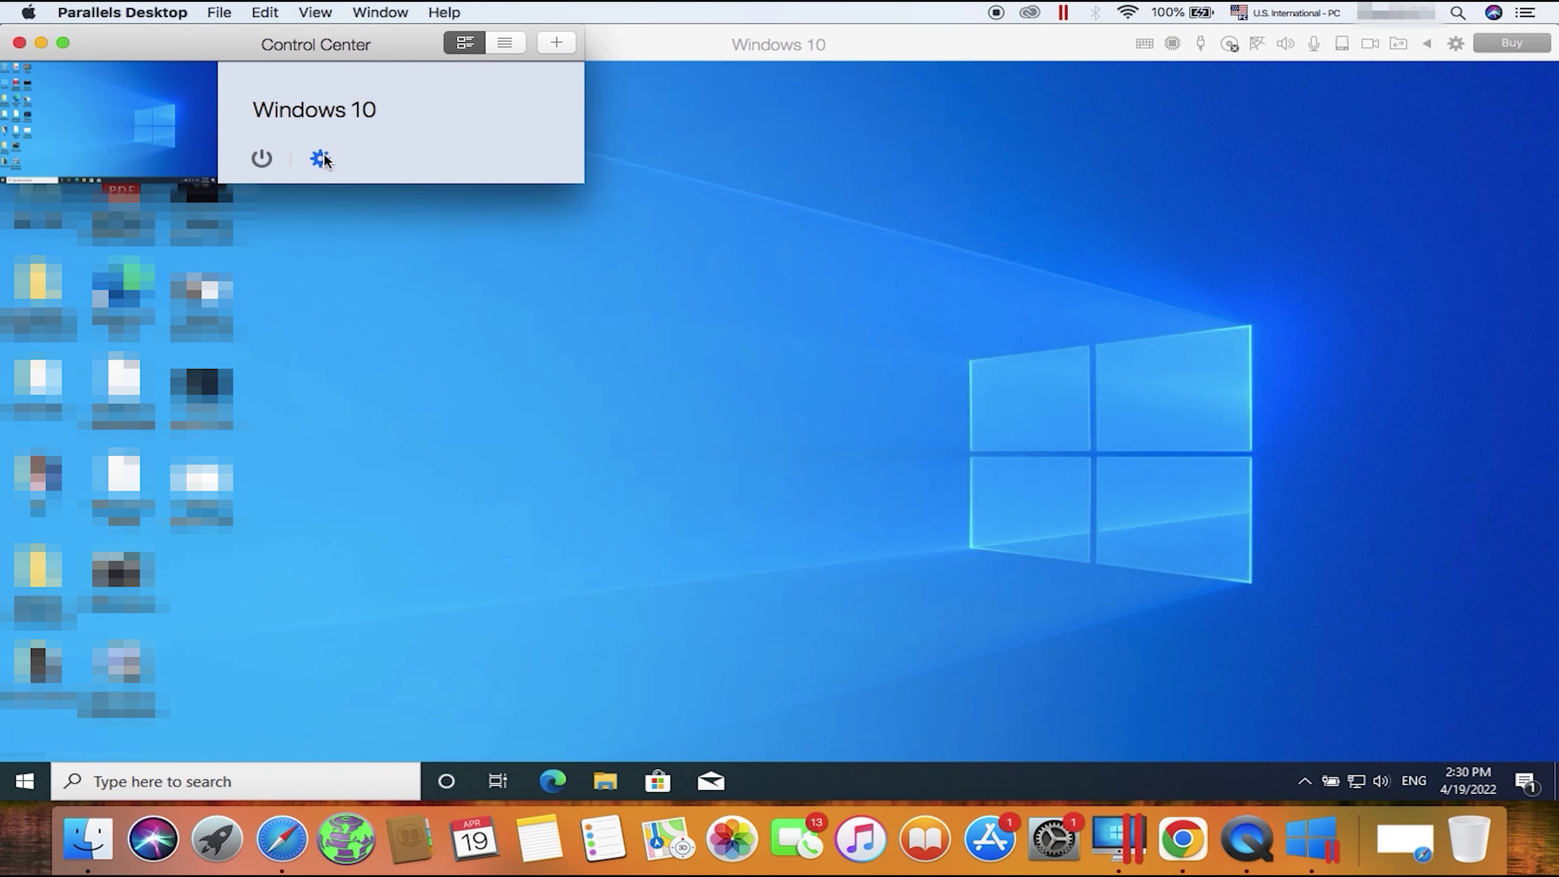
pyautogui.click(321, 158)
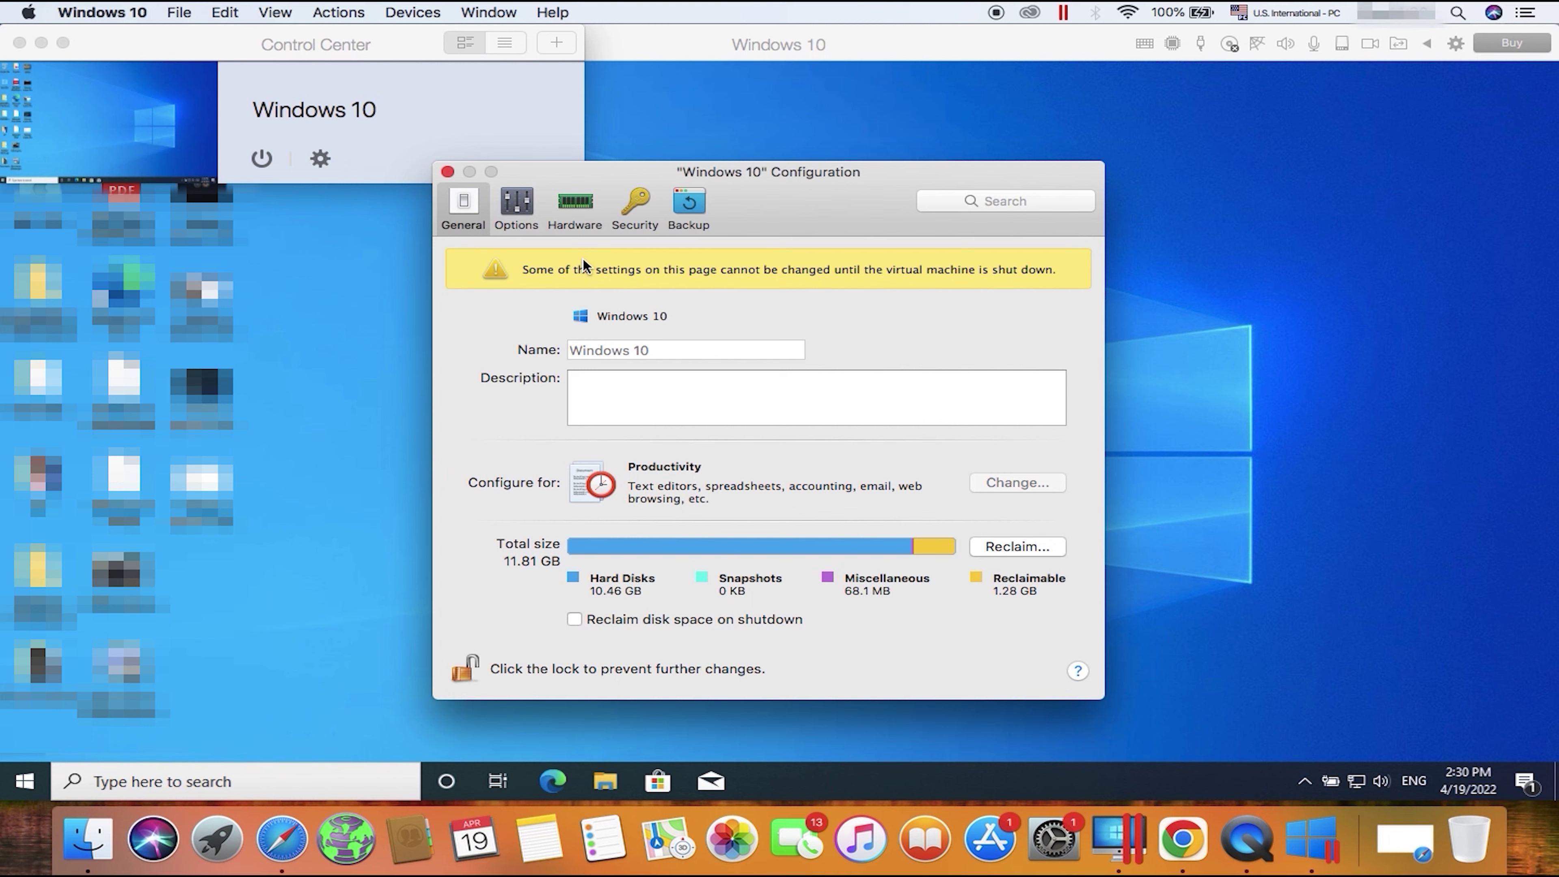
pyautogui.click(516, 221)
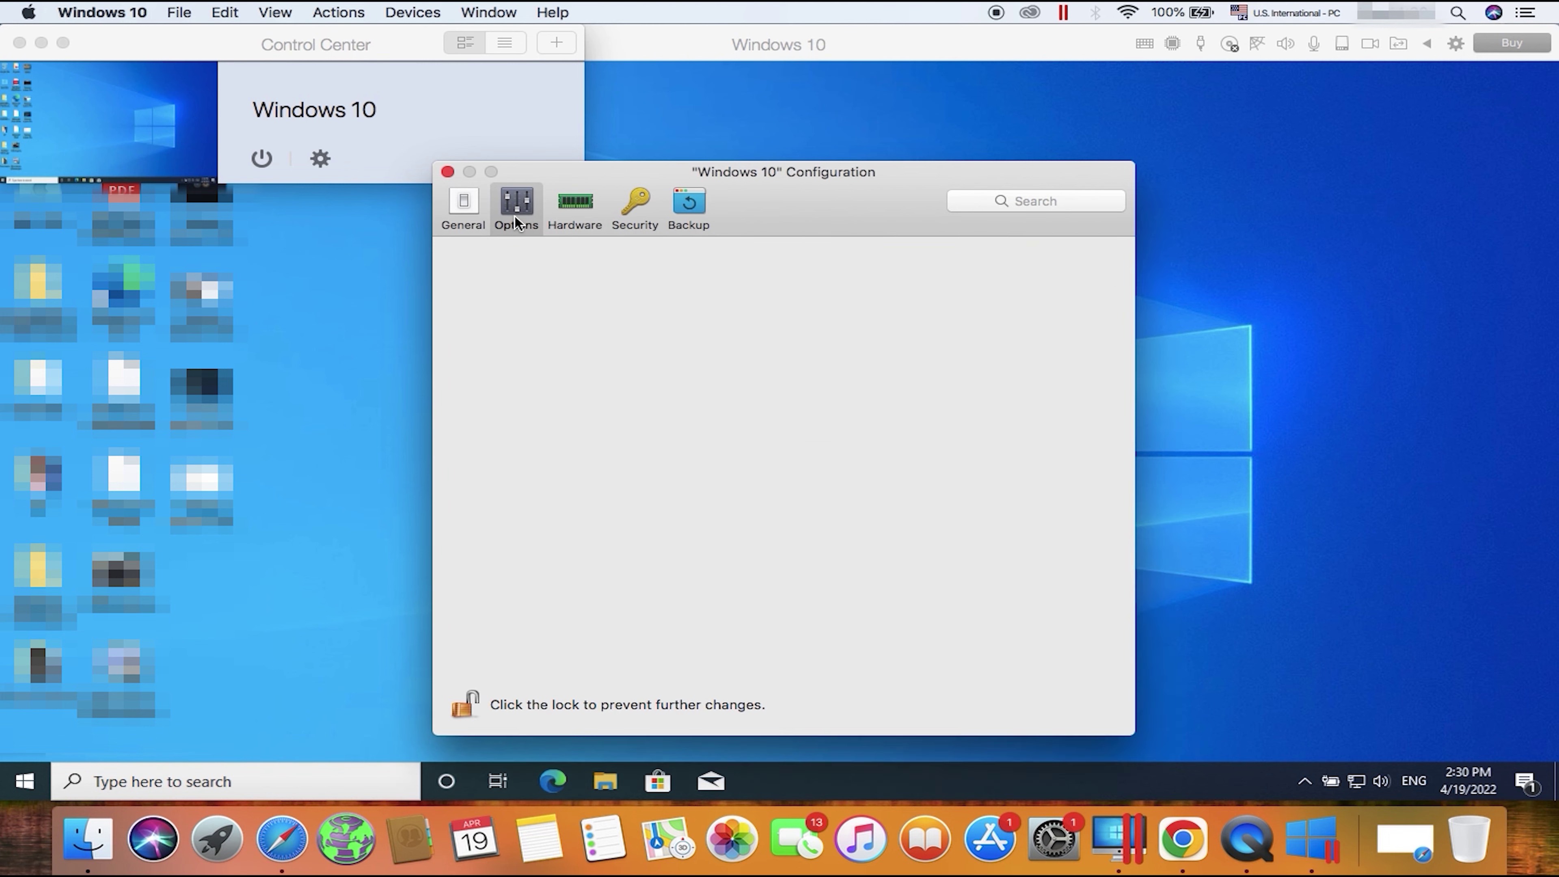
pyautogui.click(575, 209)
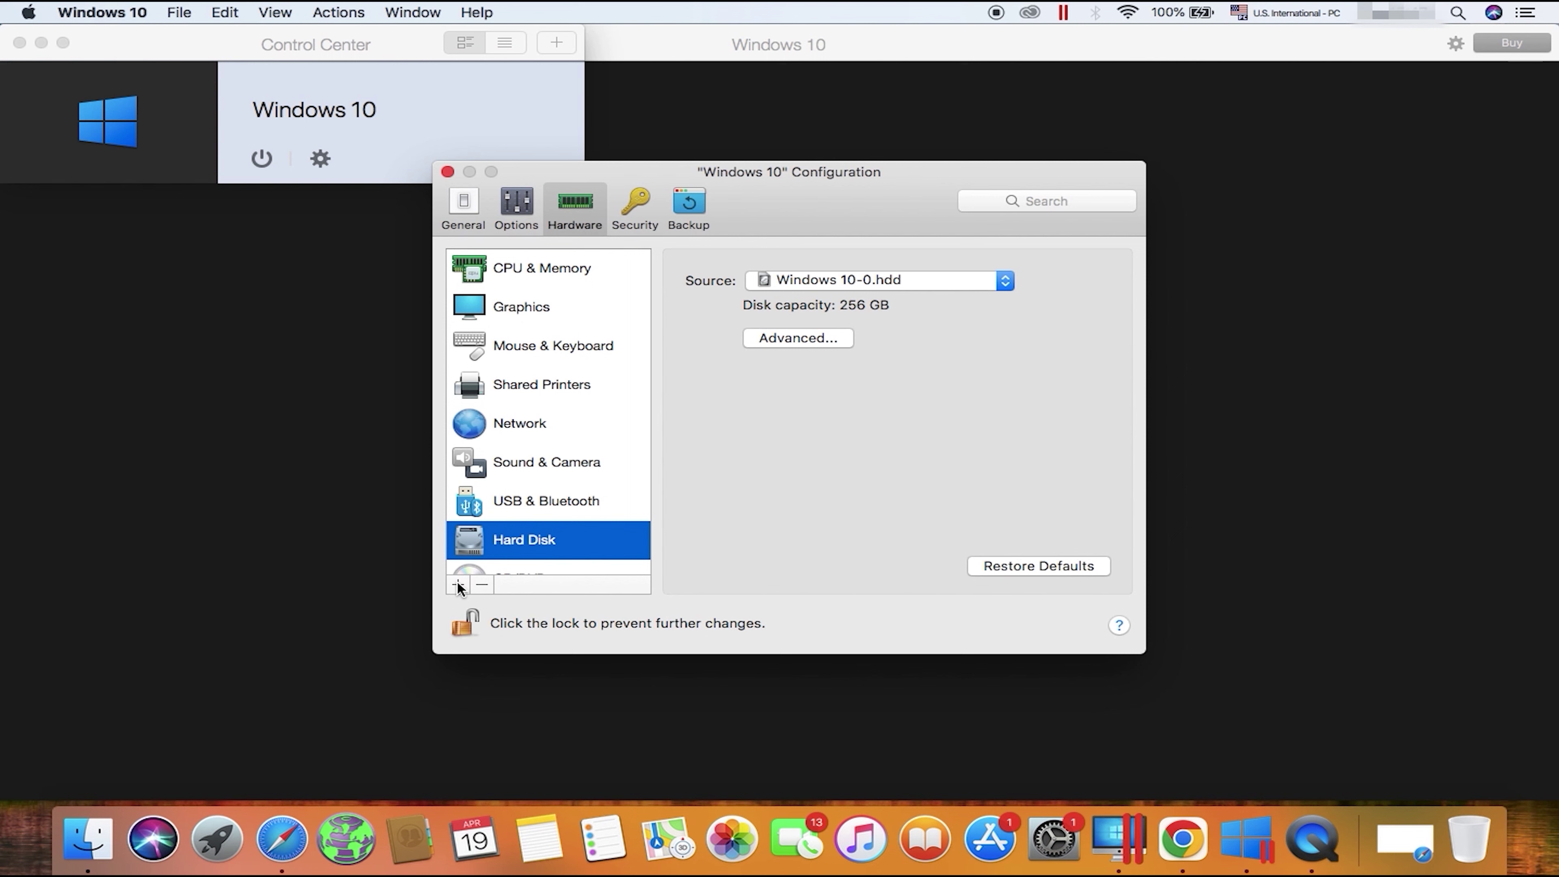
# Step: Add a new 5 GB hard disk, Windows 10-1.hdd, to the machine
pyautogui.click(458, 585)
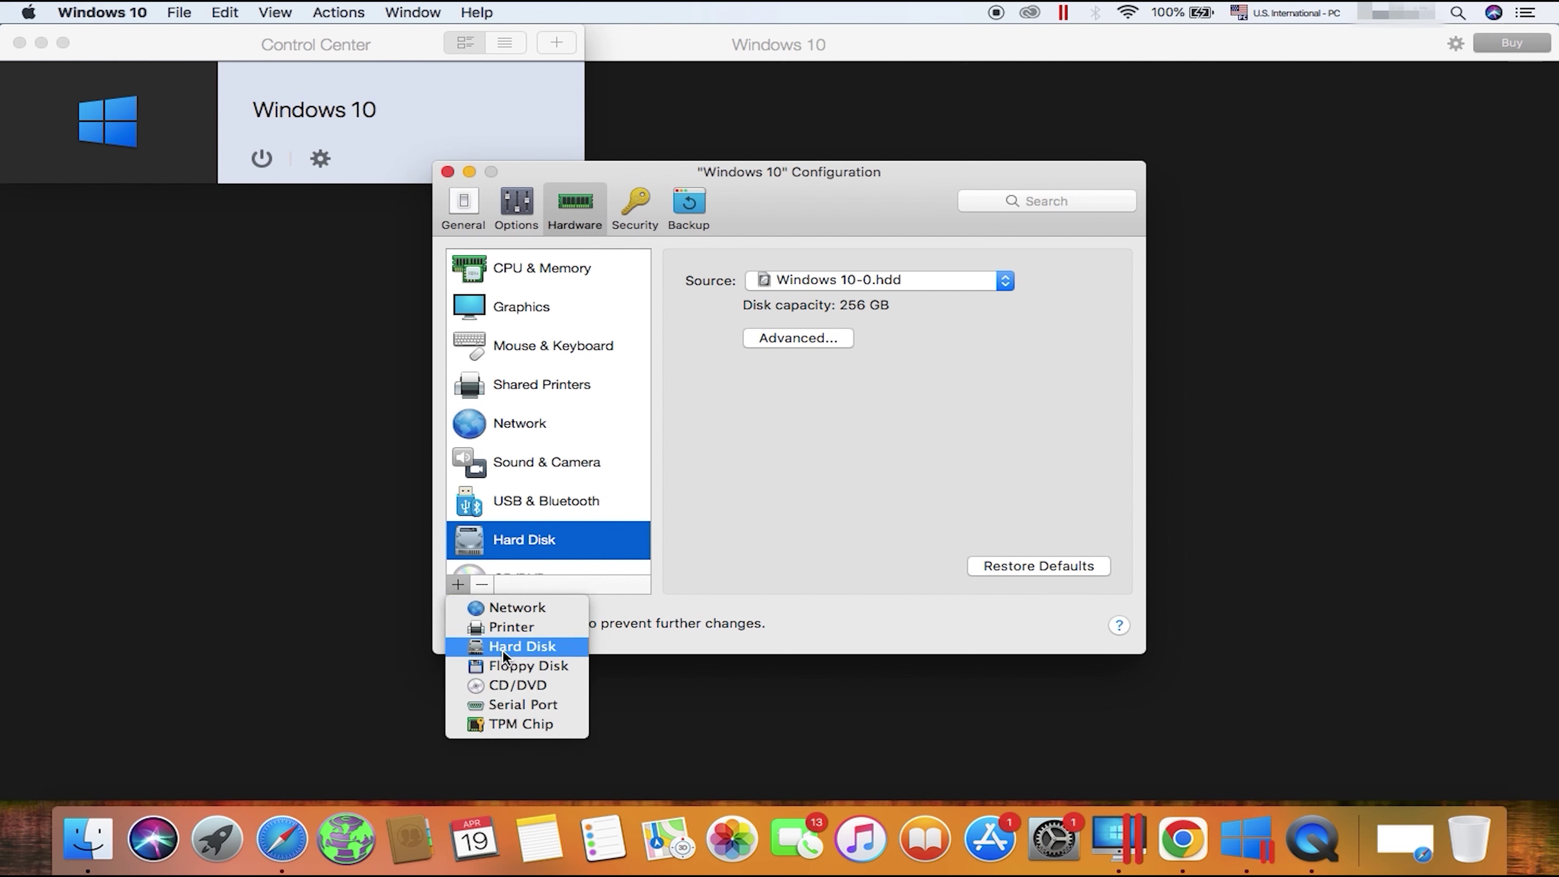
pyautogui.click(504, 649)
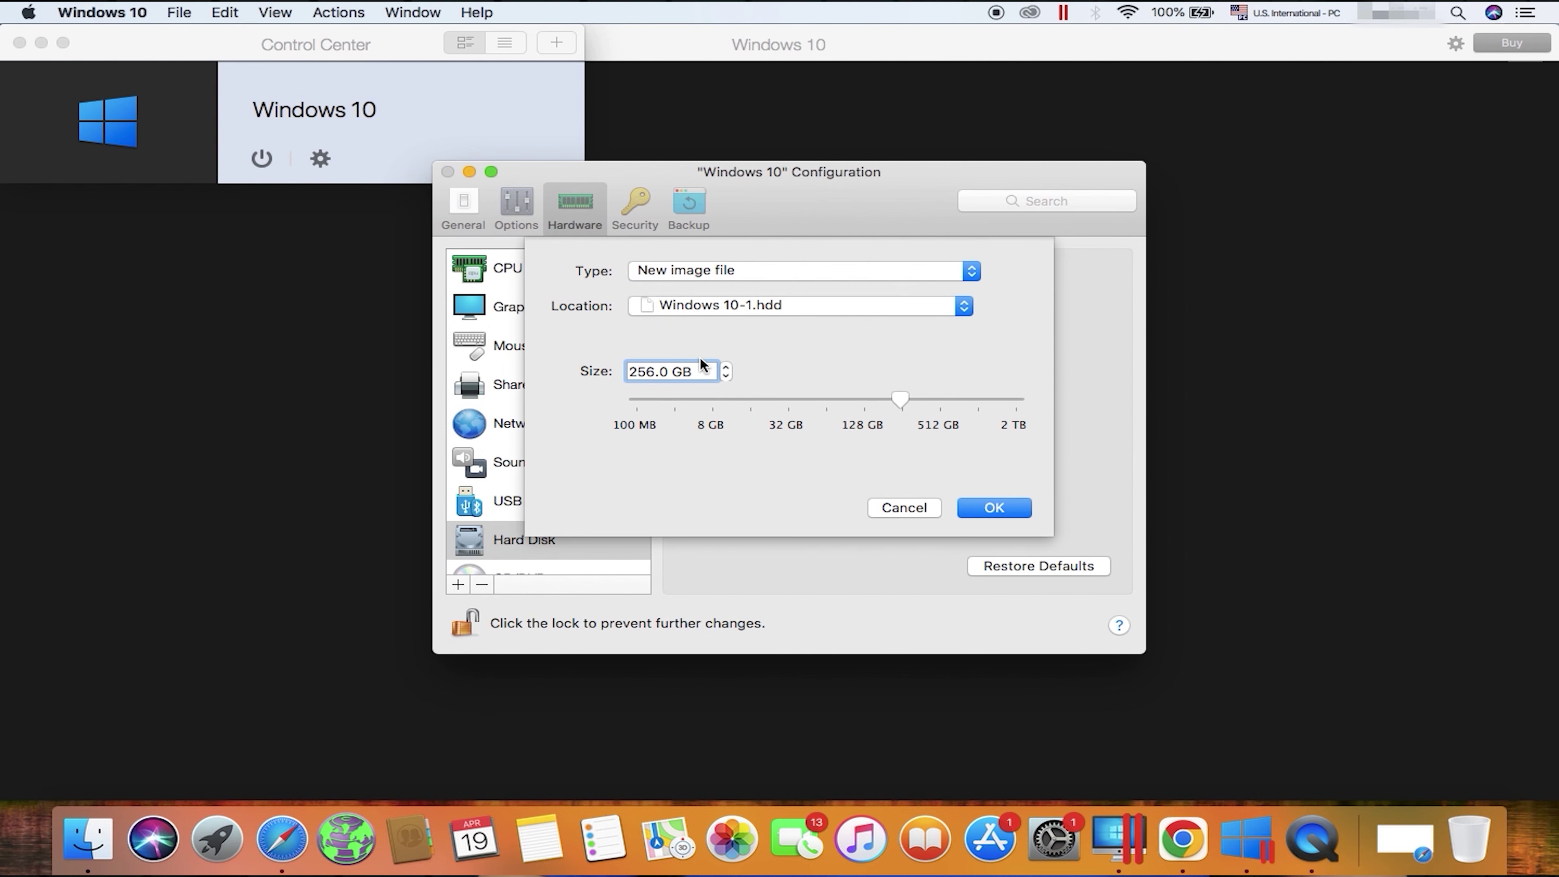
pyautogui.doubleClick(705, 372)
pyautogui.write('5')
pyautogui.write('0')
pyautogui.click(984, 508)
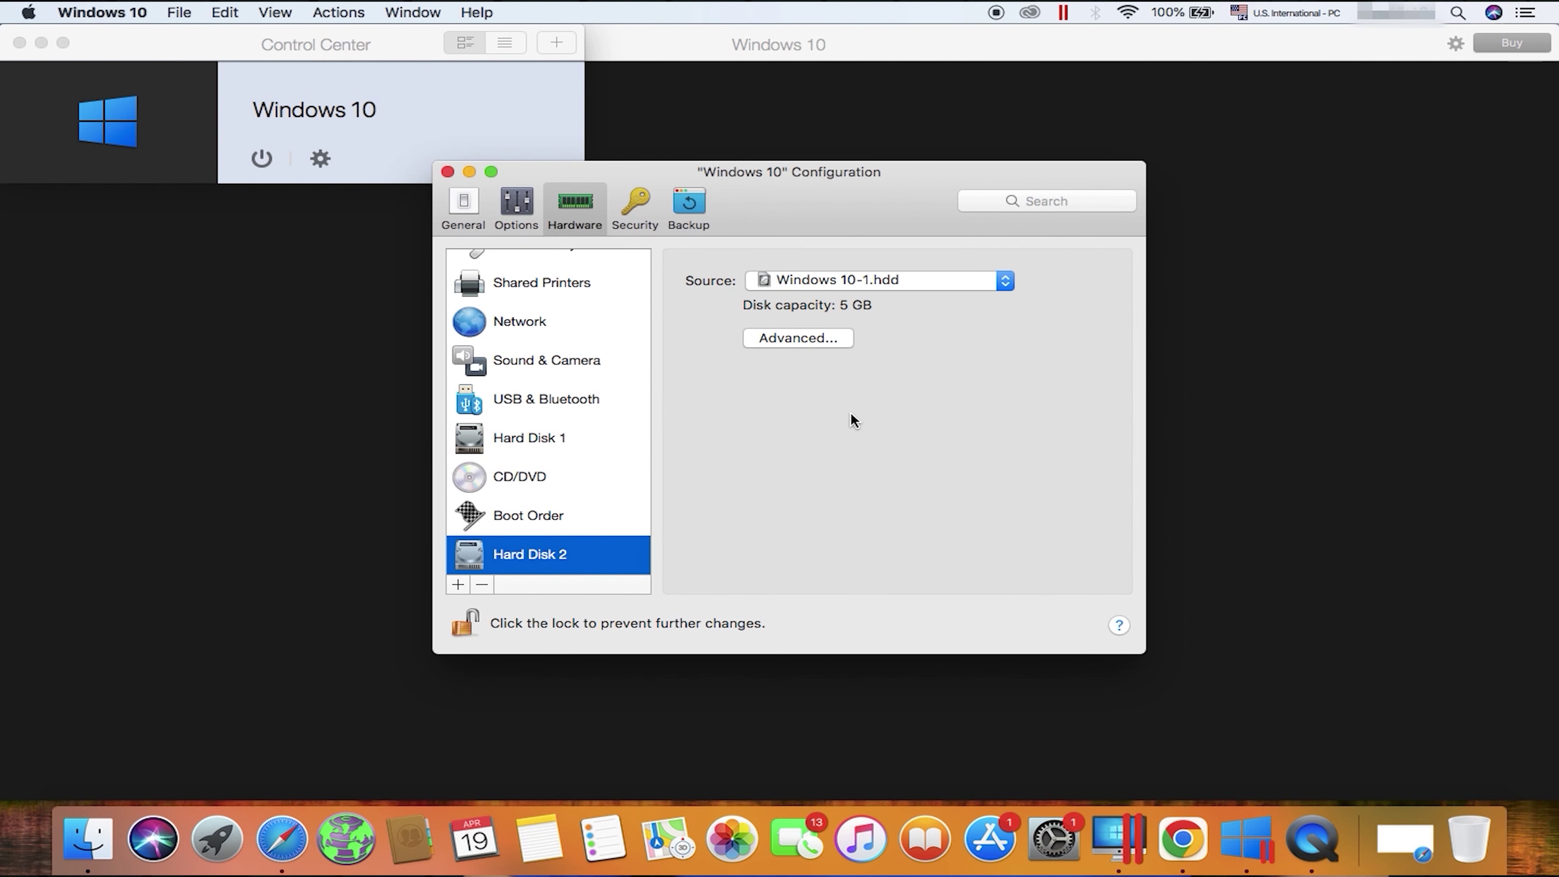
pyautogui.click(814, 339)
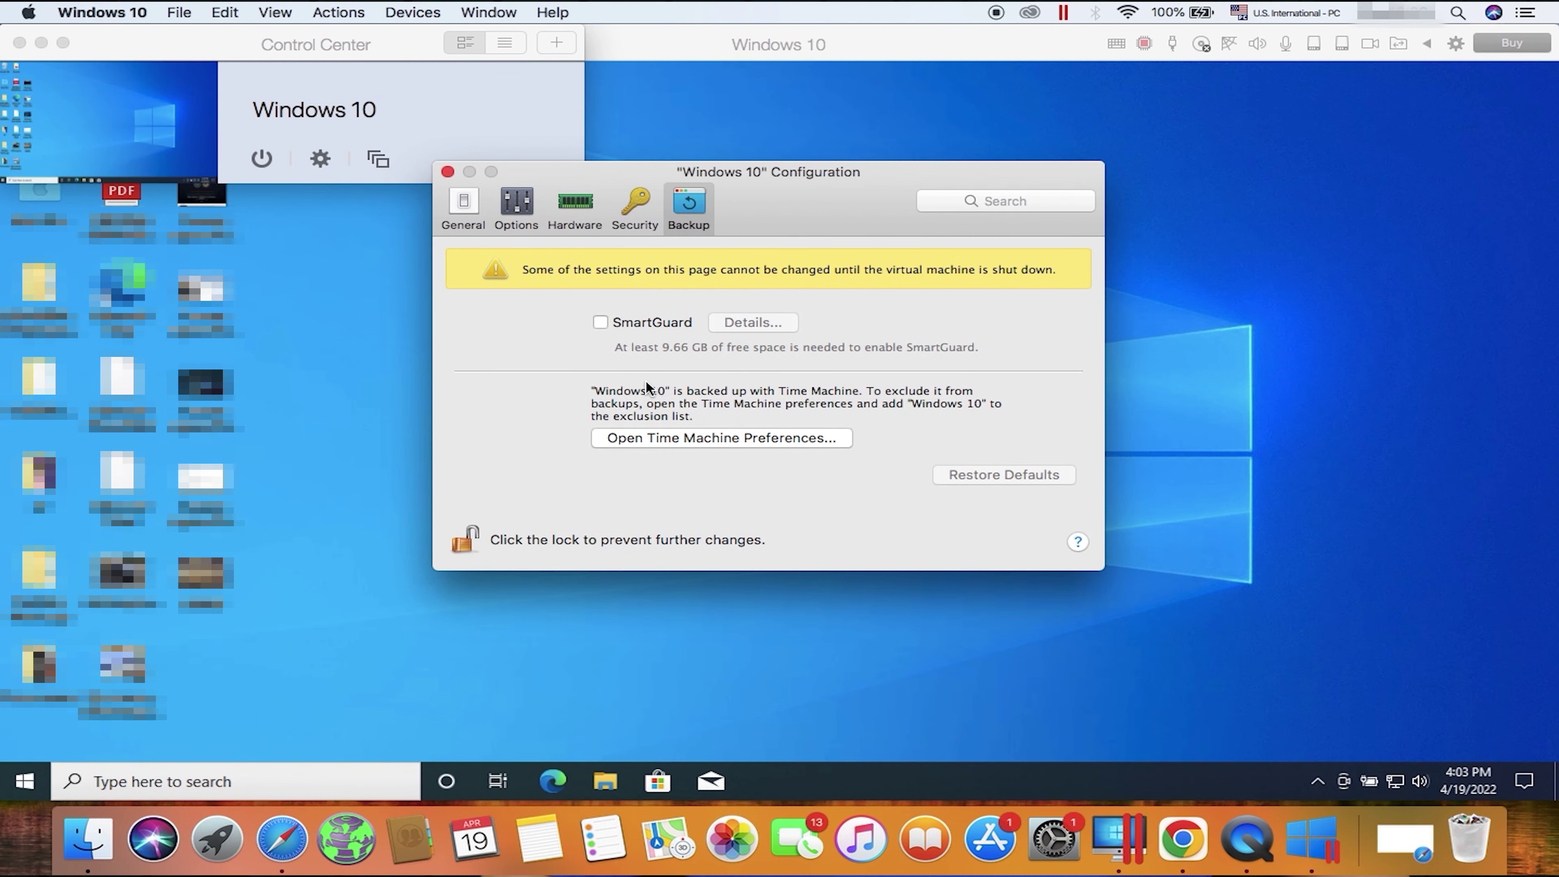
# Step: Enable SmartGuard with a snapshot every 24 hours, keeping 3 snapshots
pyautogui.click(599, 324)
pyautogui.click(771, 322)
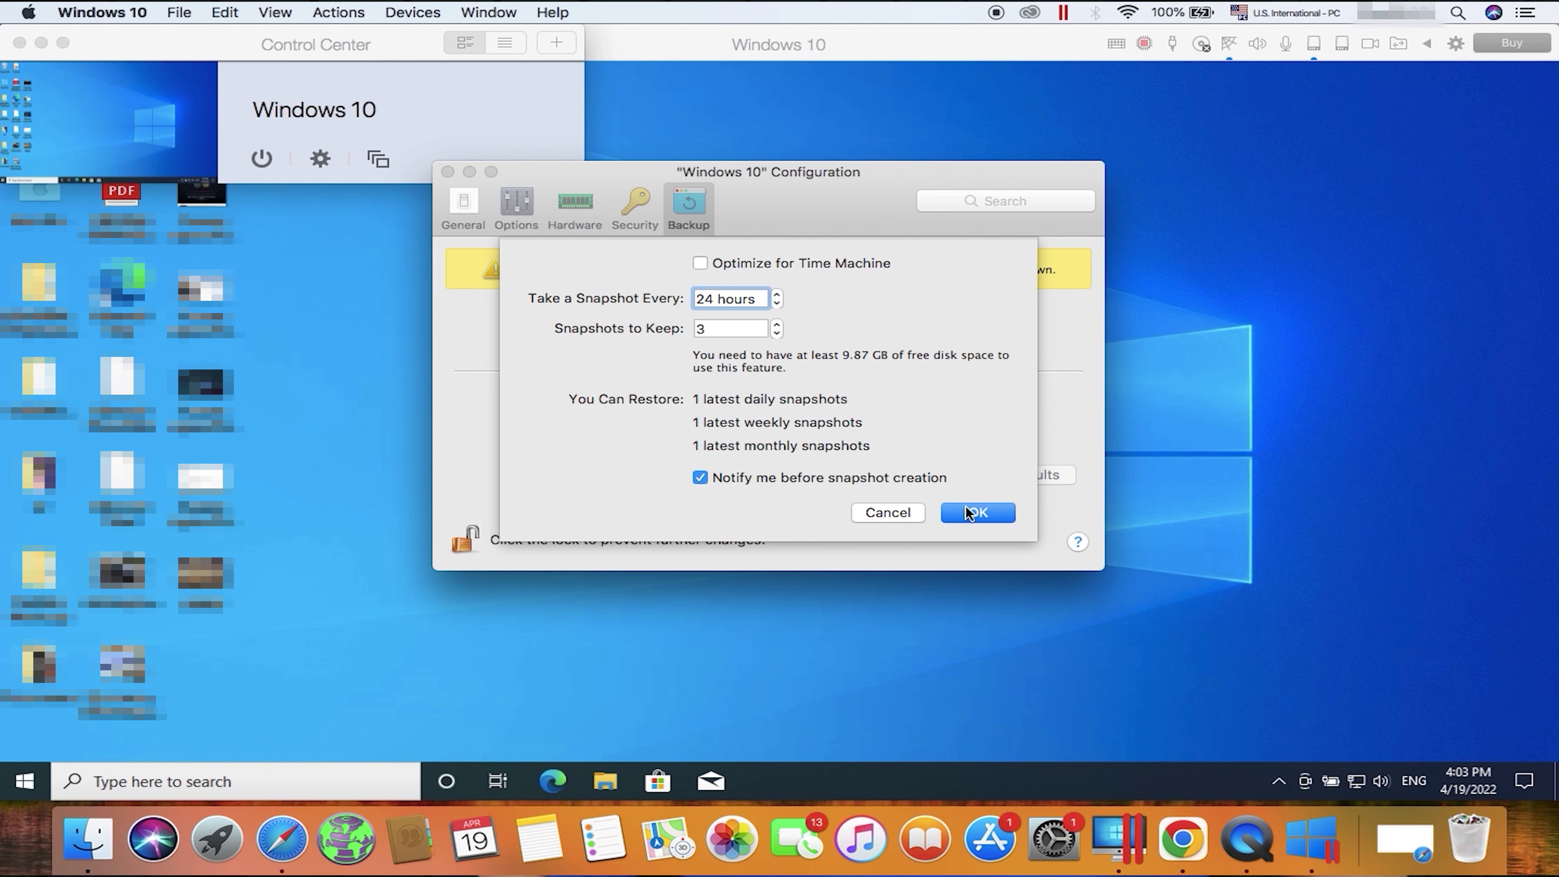
pyautogui.click(944, 510)
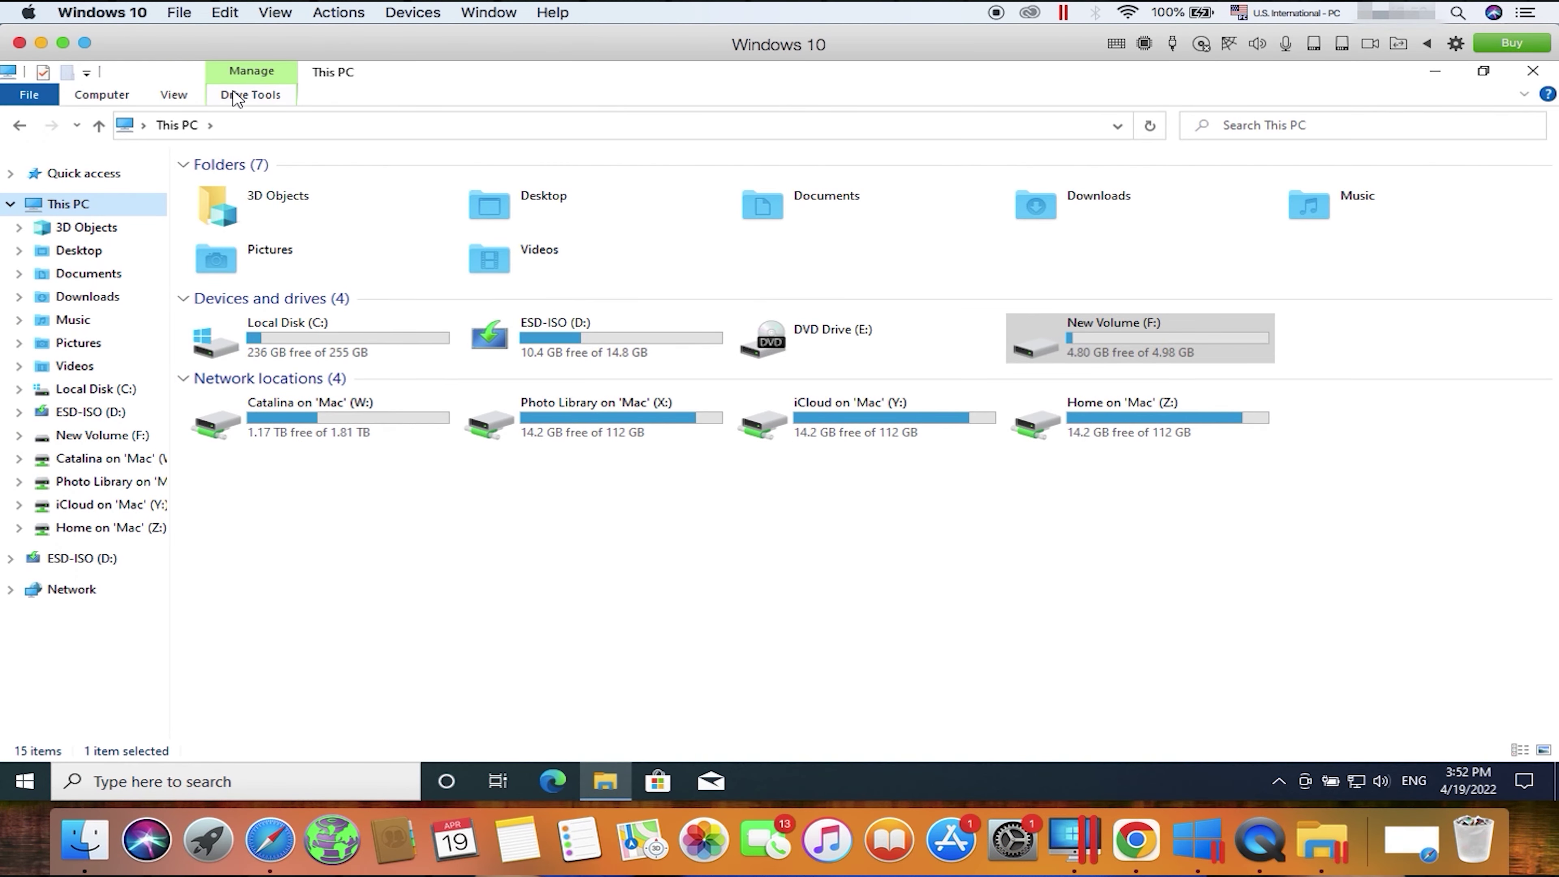
# Step: Take a snapshot of the Windows 10 machine named Snapshot 1
pyautogui.click(227, 12)
pyautogui.moveTo(348, 14)
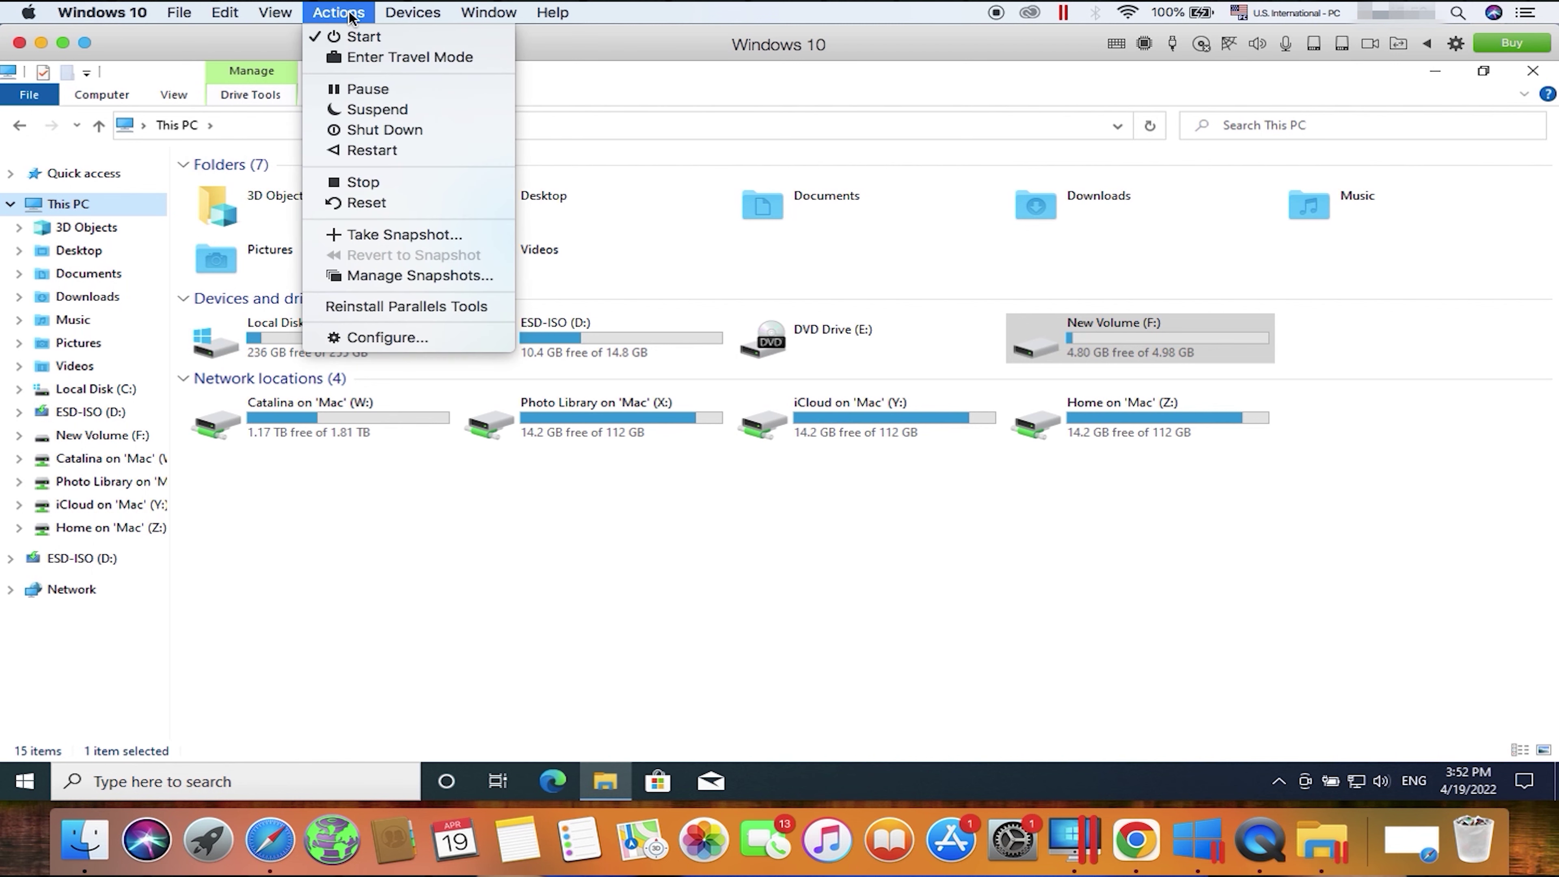
pyautogui.click(362, 241)
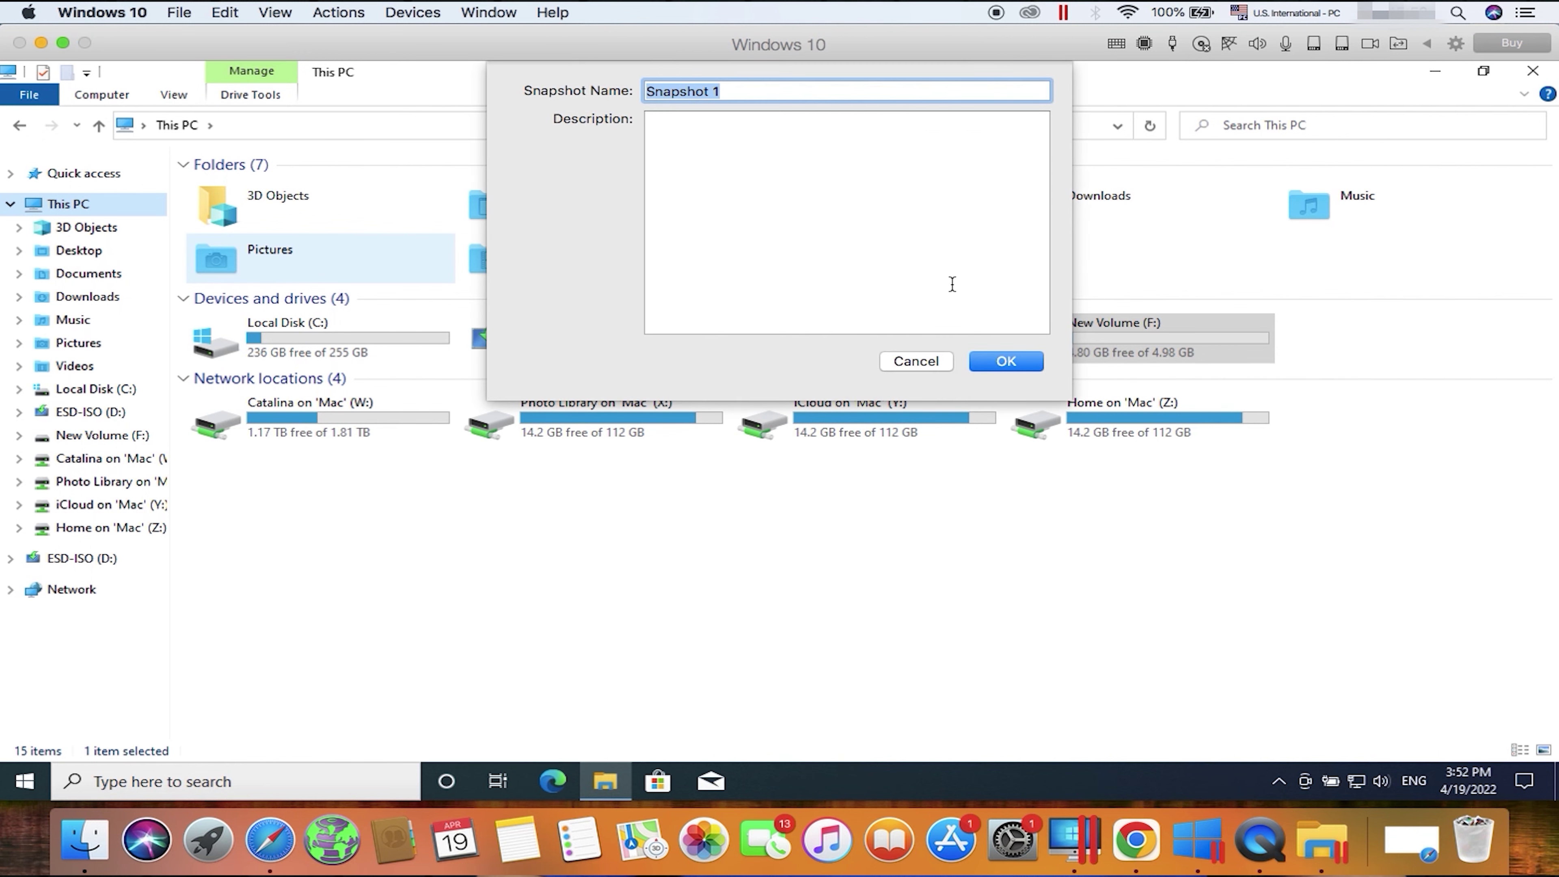
pyautogui.click(1006, 362)
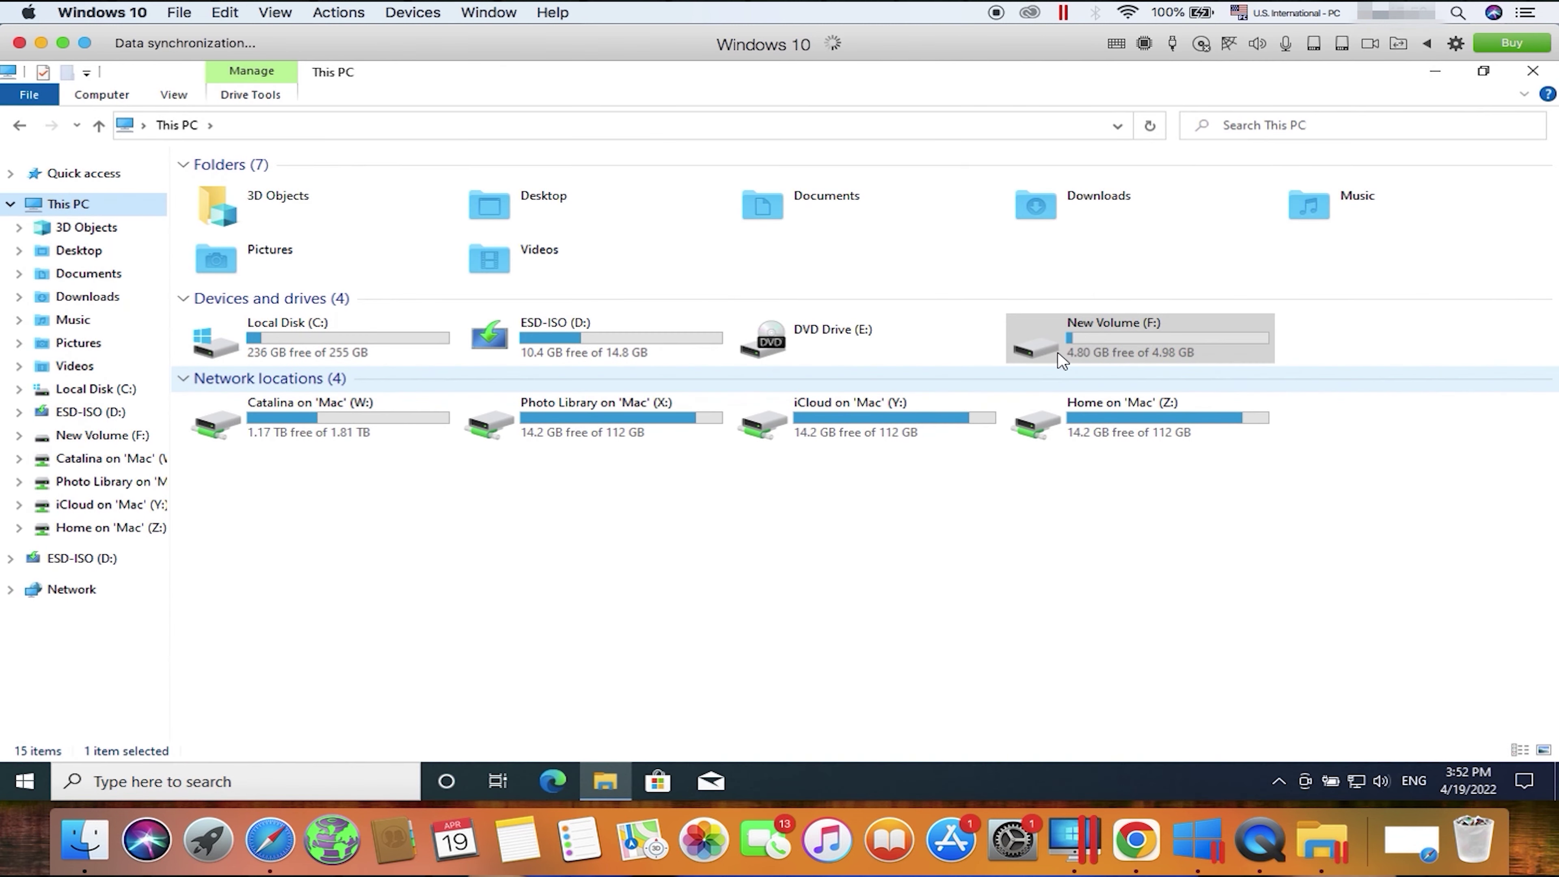
# Step: Open New Volume (F:), then open Manage Snapshots listing Snapshot 1 and Snapshot 2
pyautogui.doubleClick(1090, 350)
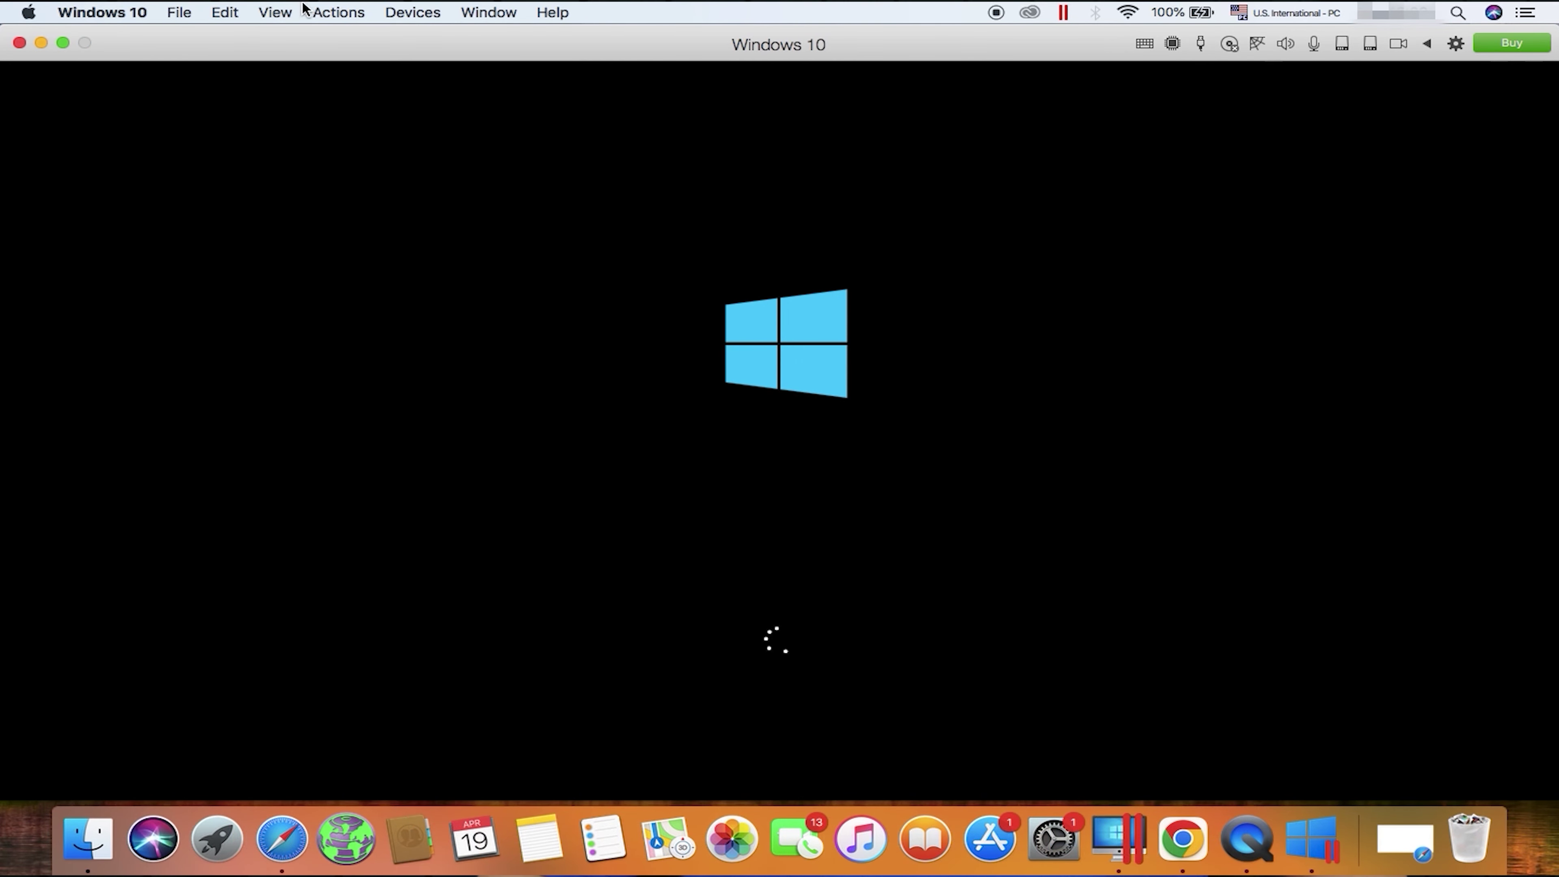
pyautogui.click(321, 12)
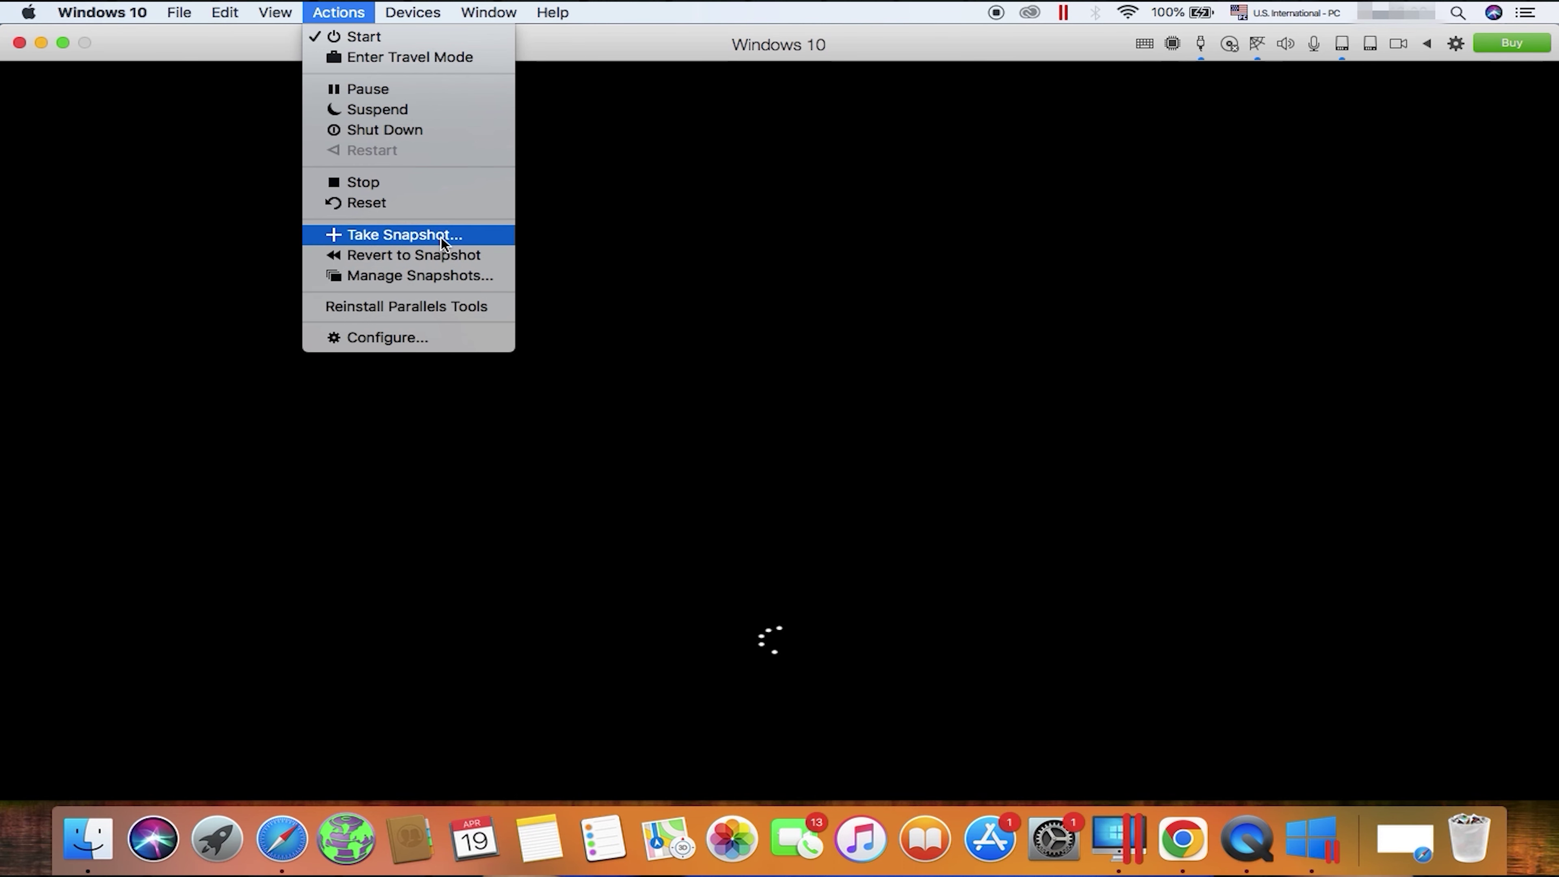
pyautogui.click(427, 284)
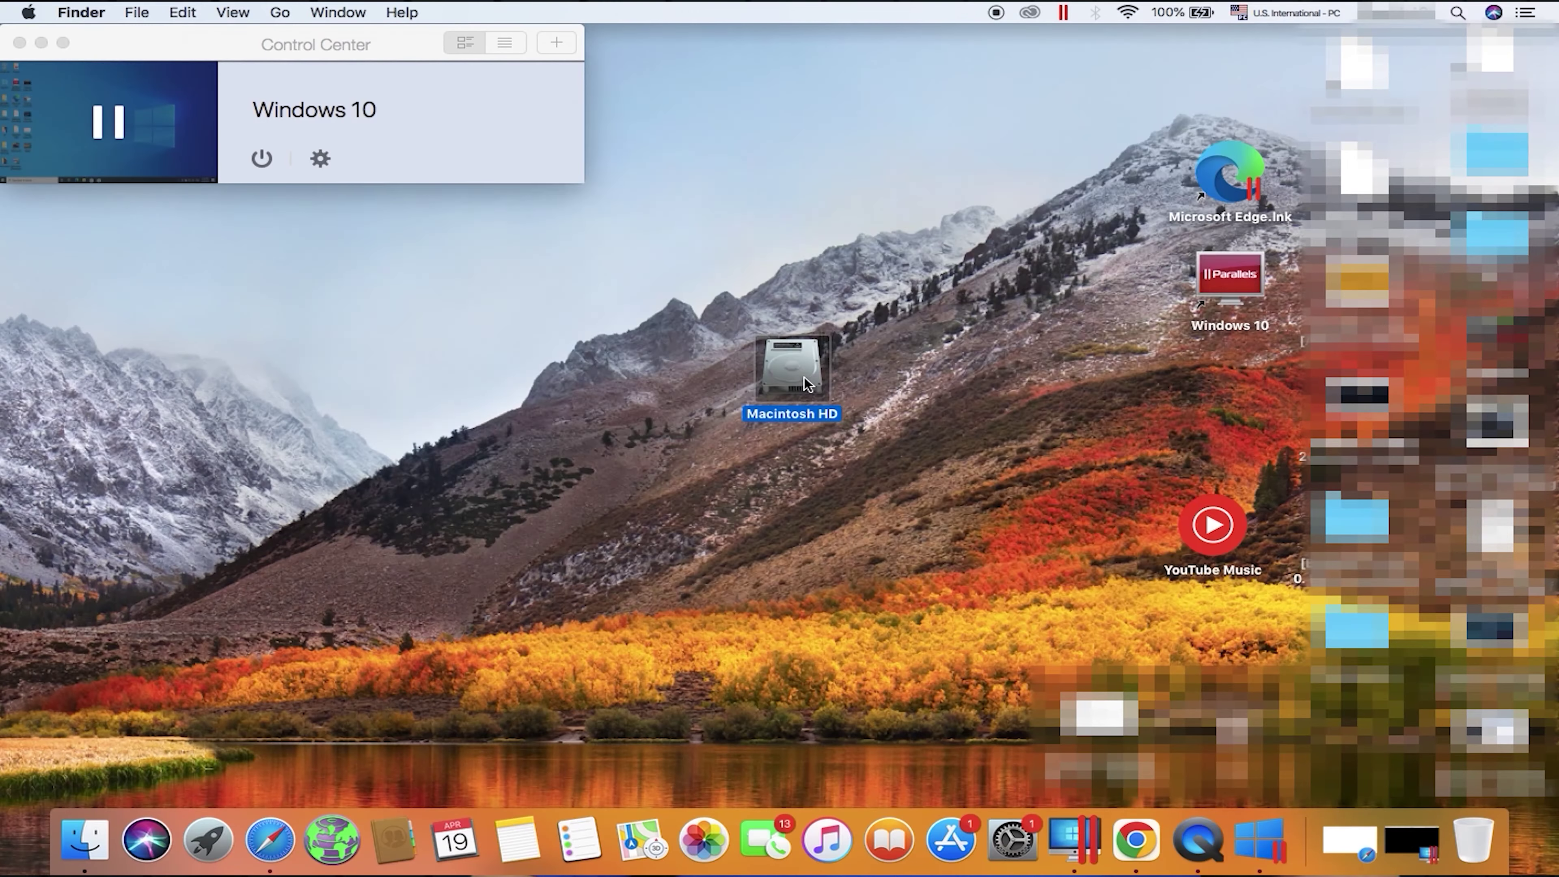
# Step: In a full-screen Finder, browse Macintosh HD > Users > user1 > Parallels to reveal Windows 10.pvm
pyautogui.doubleClick(803, 376)
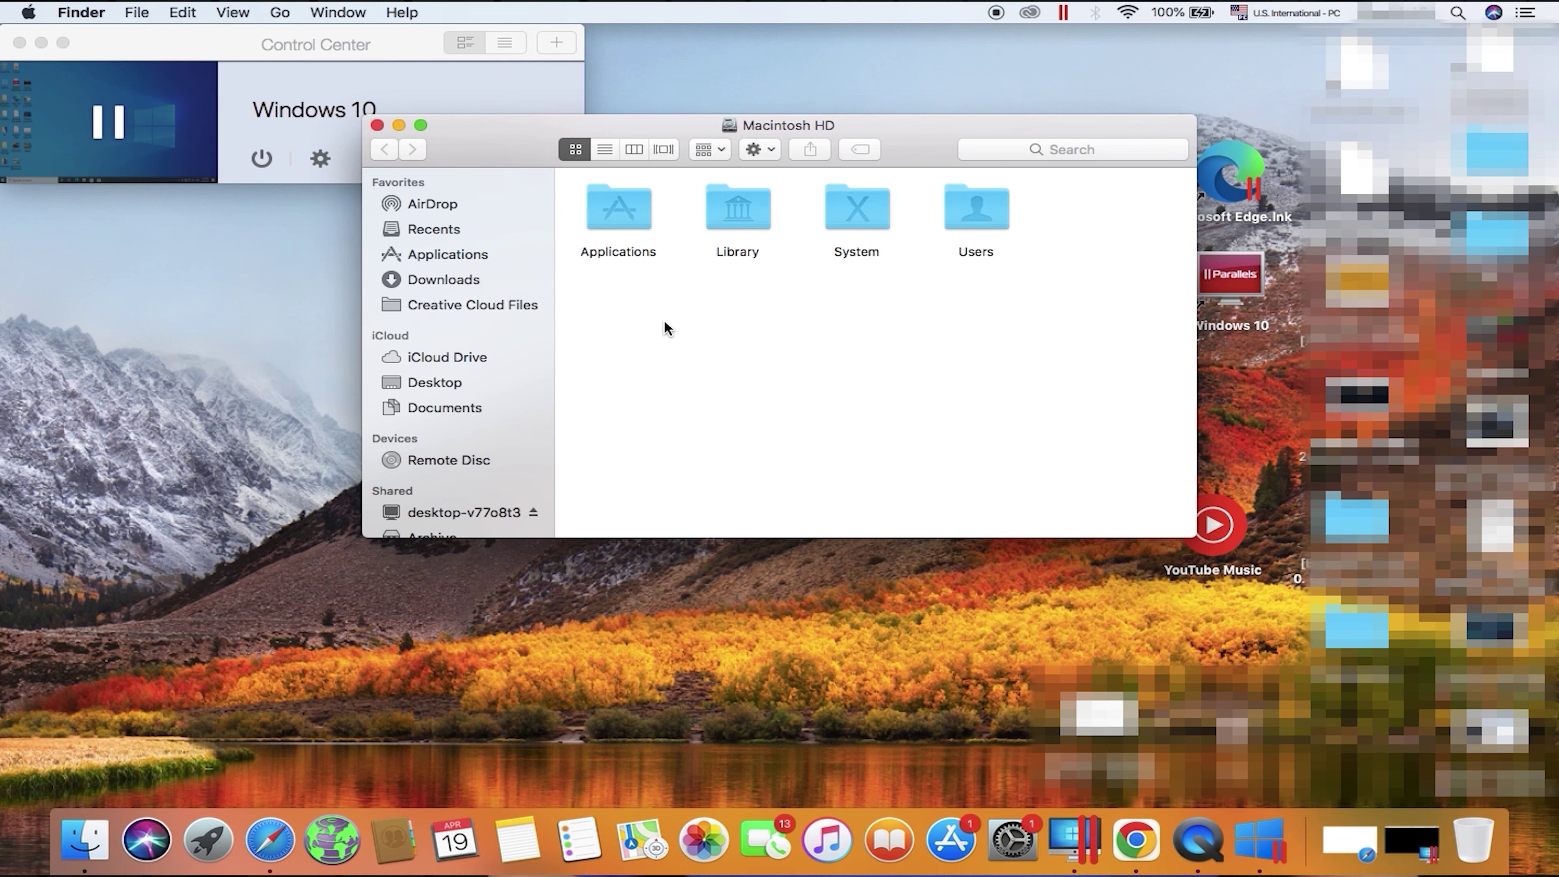
pyautogui.click(421, 126)
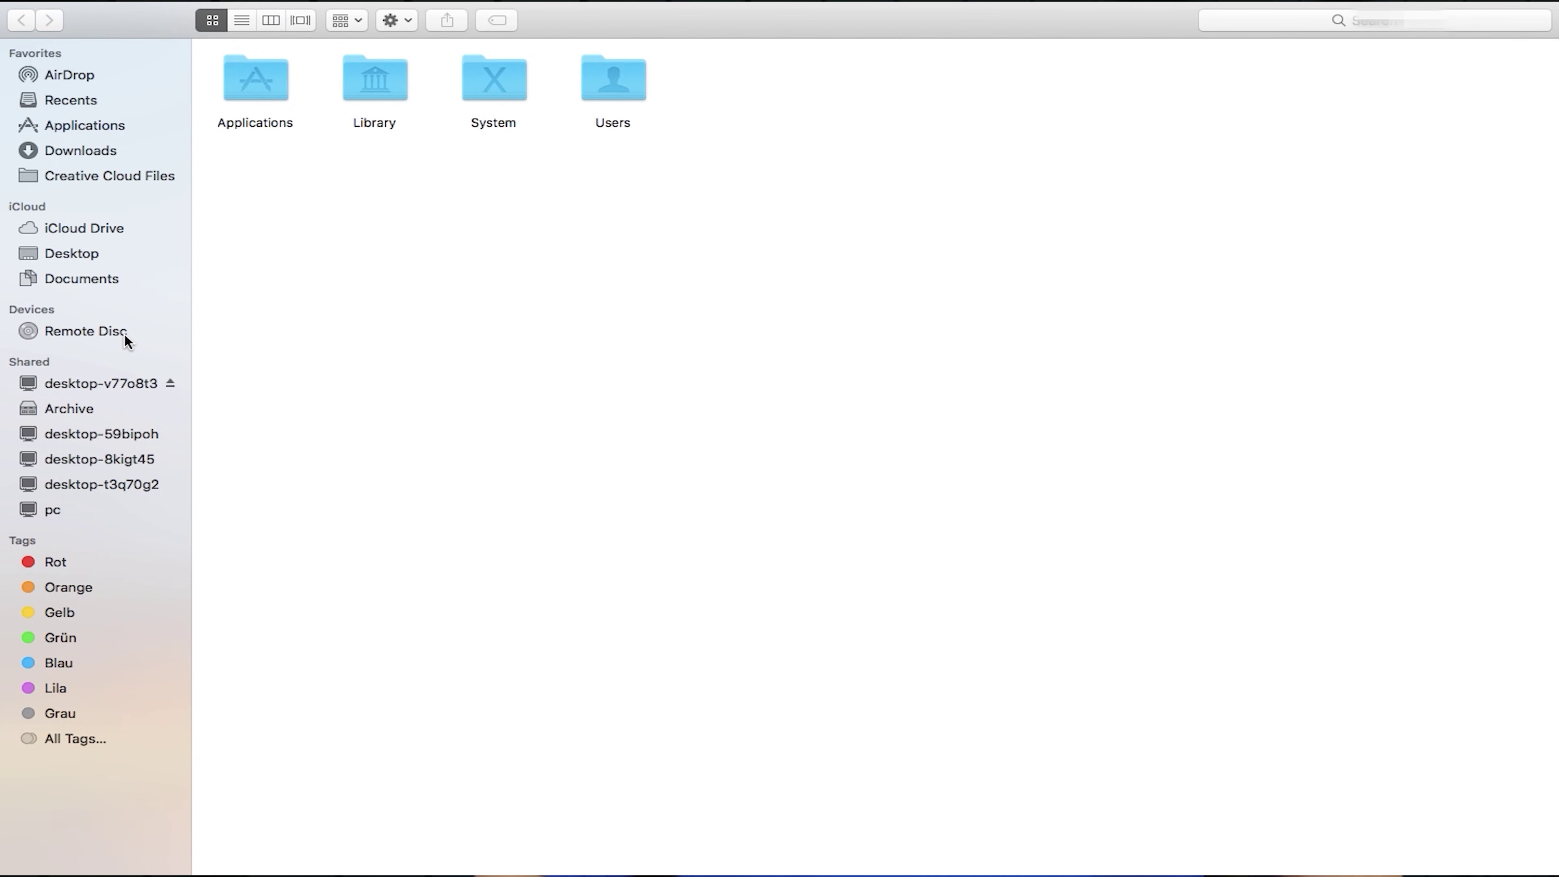
pyautogui.doubleClick(608, 96)
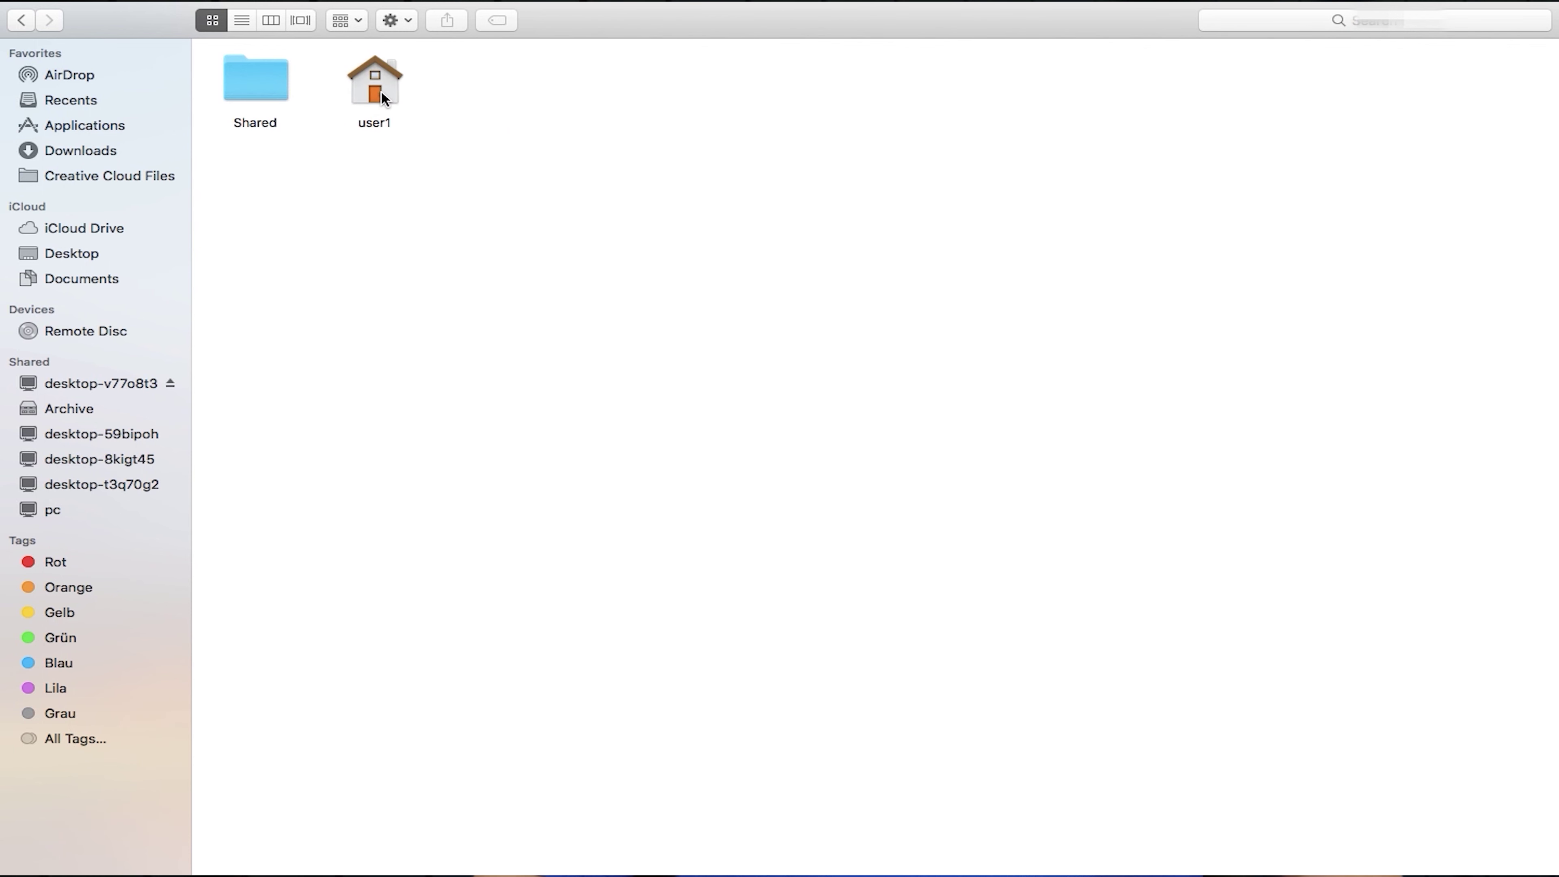
pyautogui.doubleClick(381, 92)
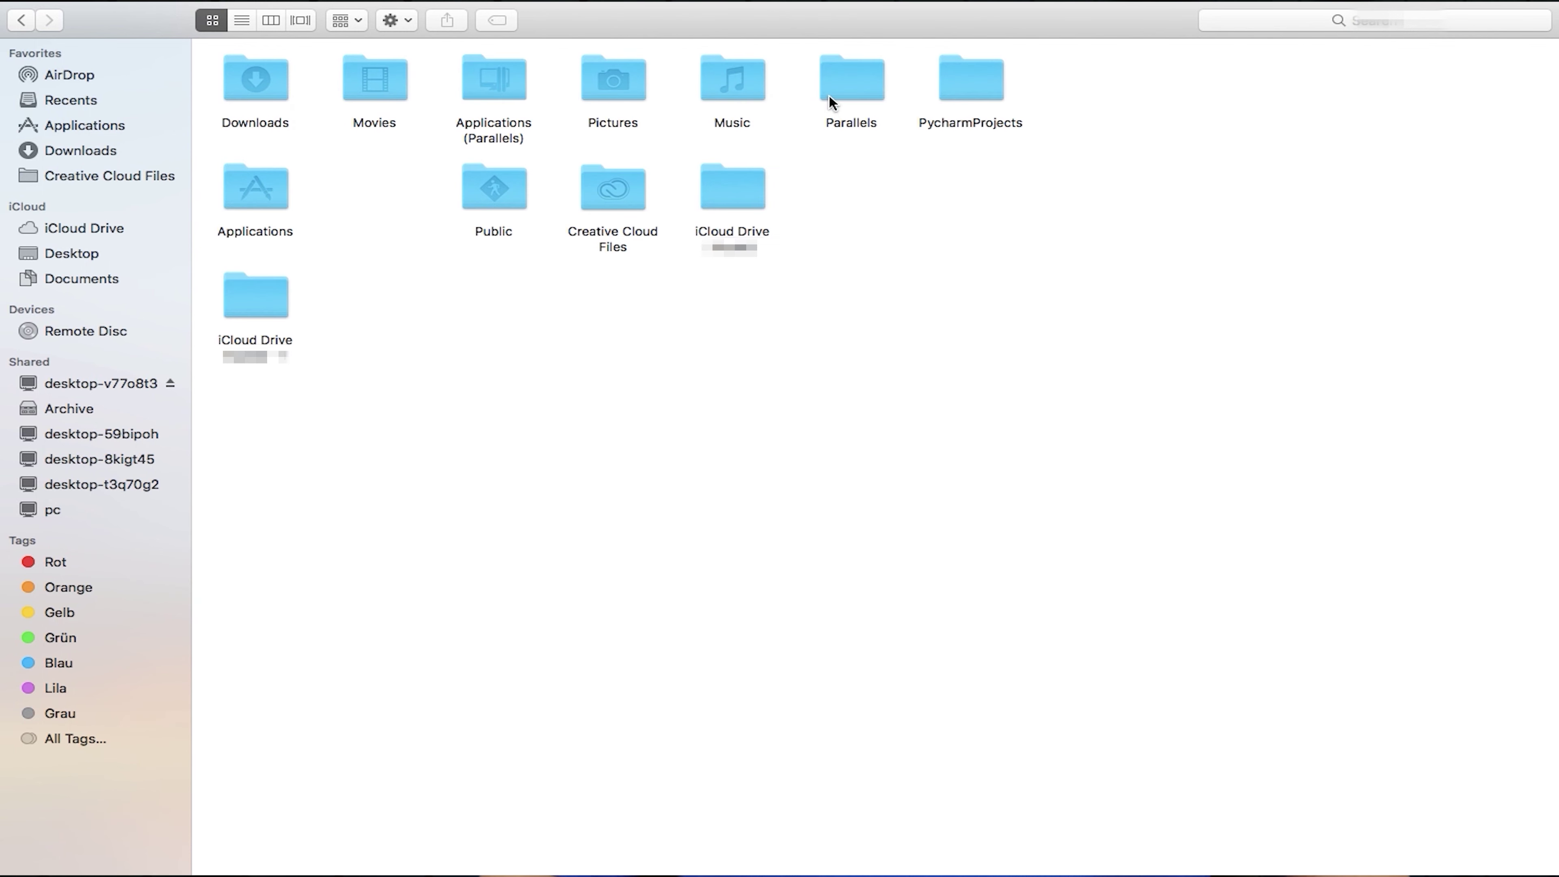
pyautogui.doubleClick(829, 78)
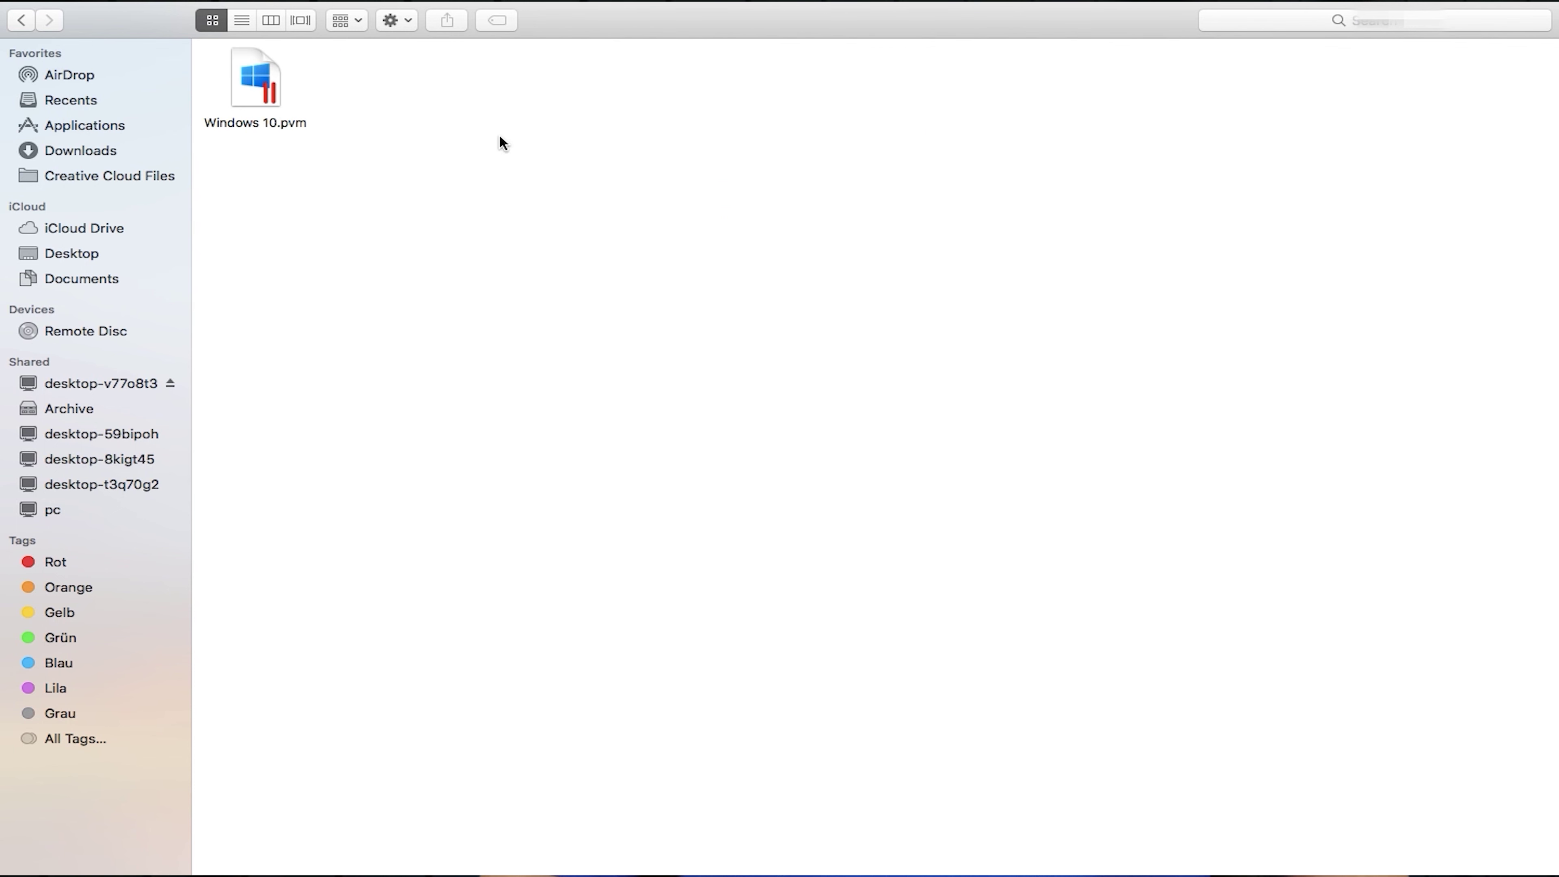
pyautogui.click(21, 22)
pyautogui.click(829, 79)
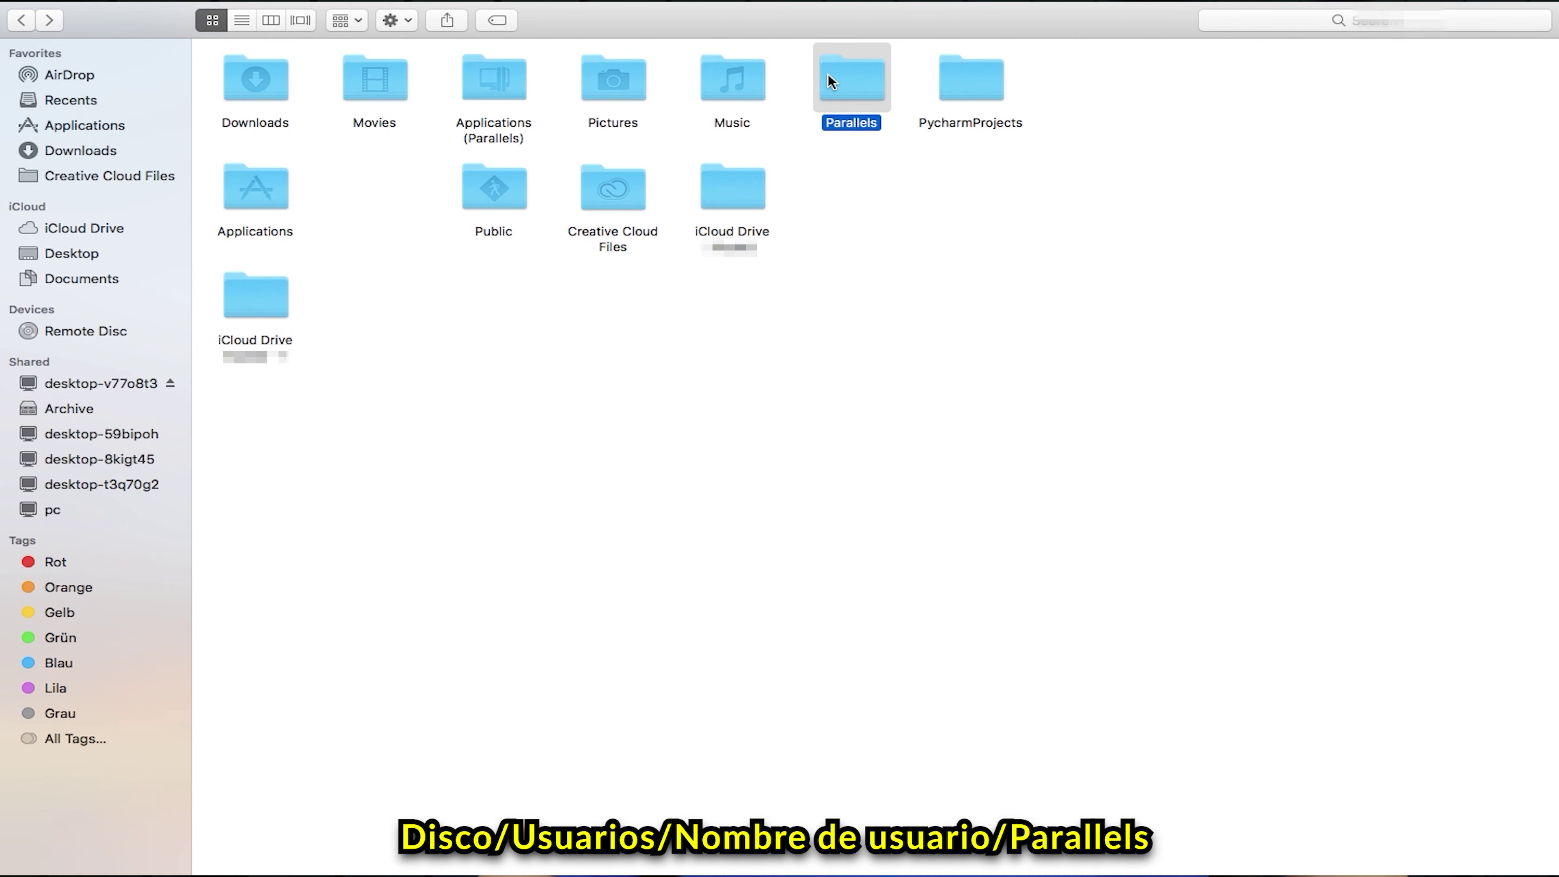
pyautogui.doubleClick(830, 80)
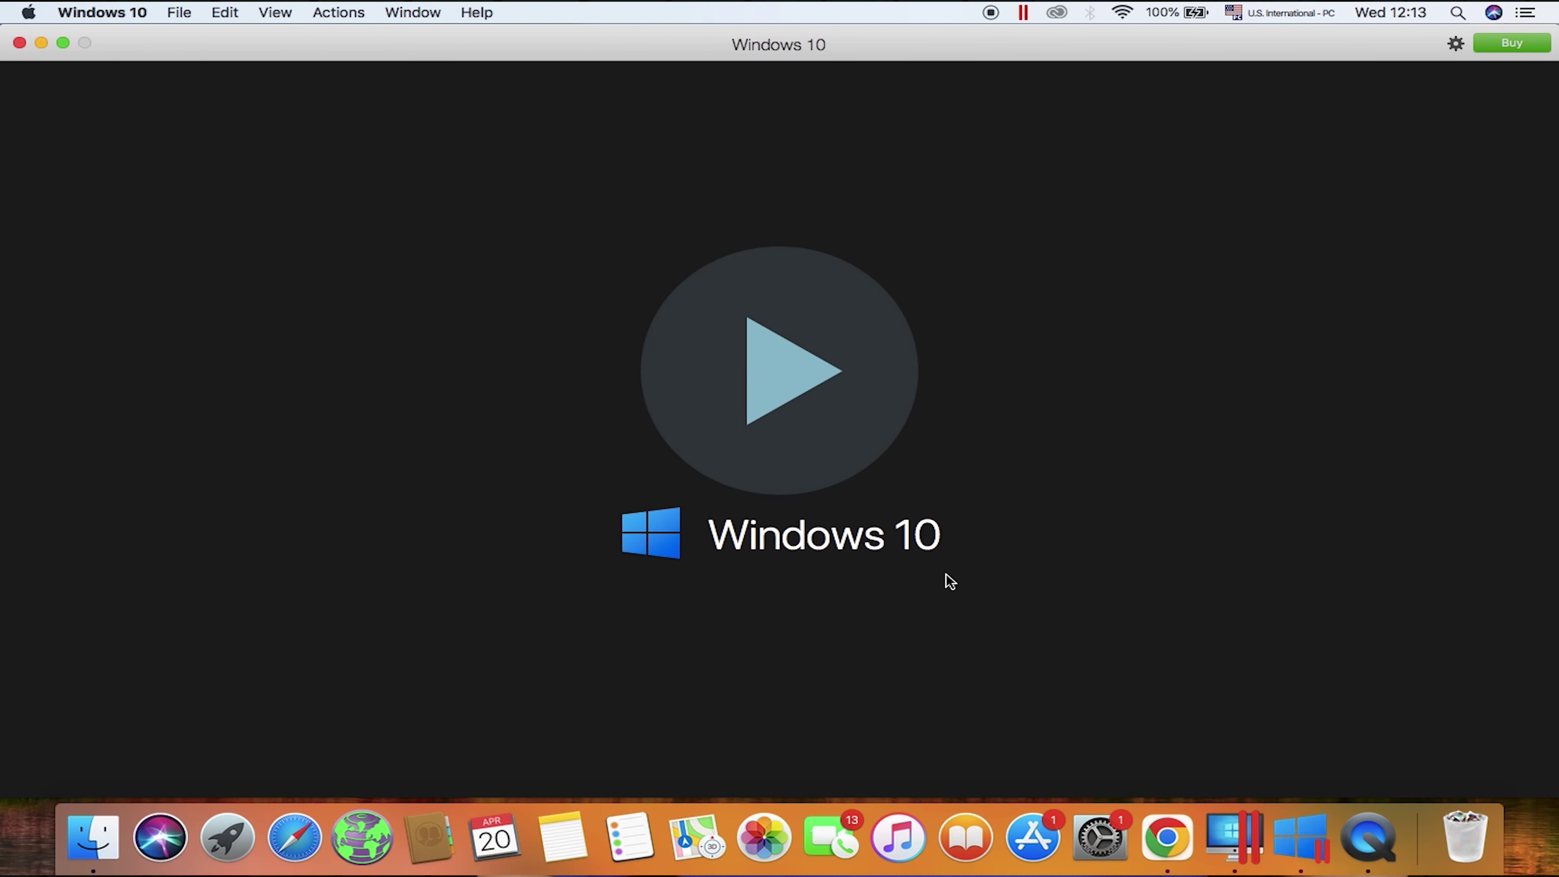
# Step: Reveal the Windows 10 VM in Finder and show Get Info for Windows 10.pvm (14.07 GB)
pyautogui.rightClick(946, 578)
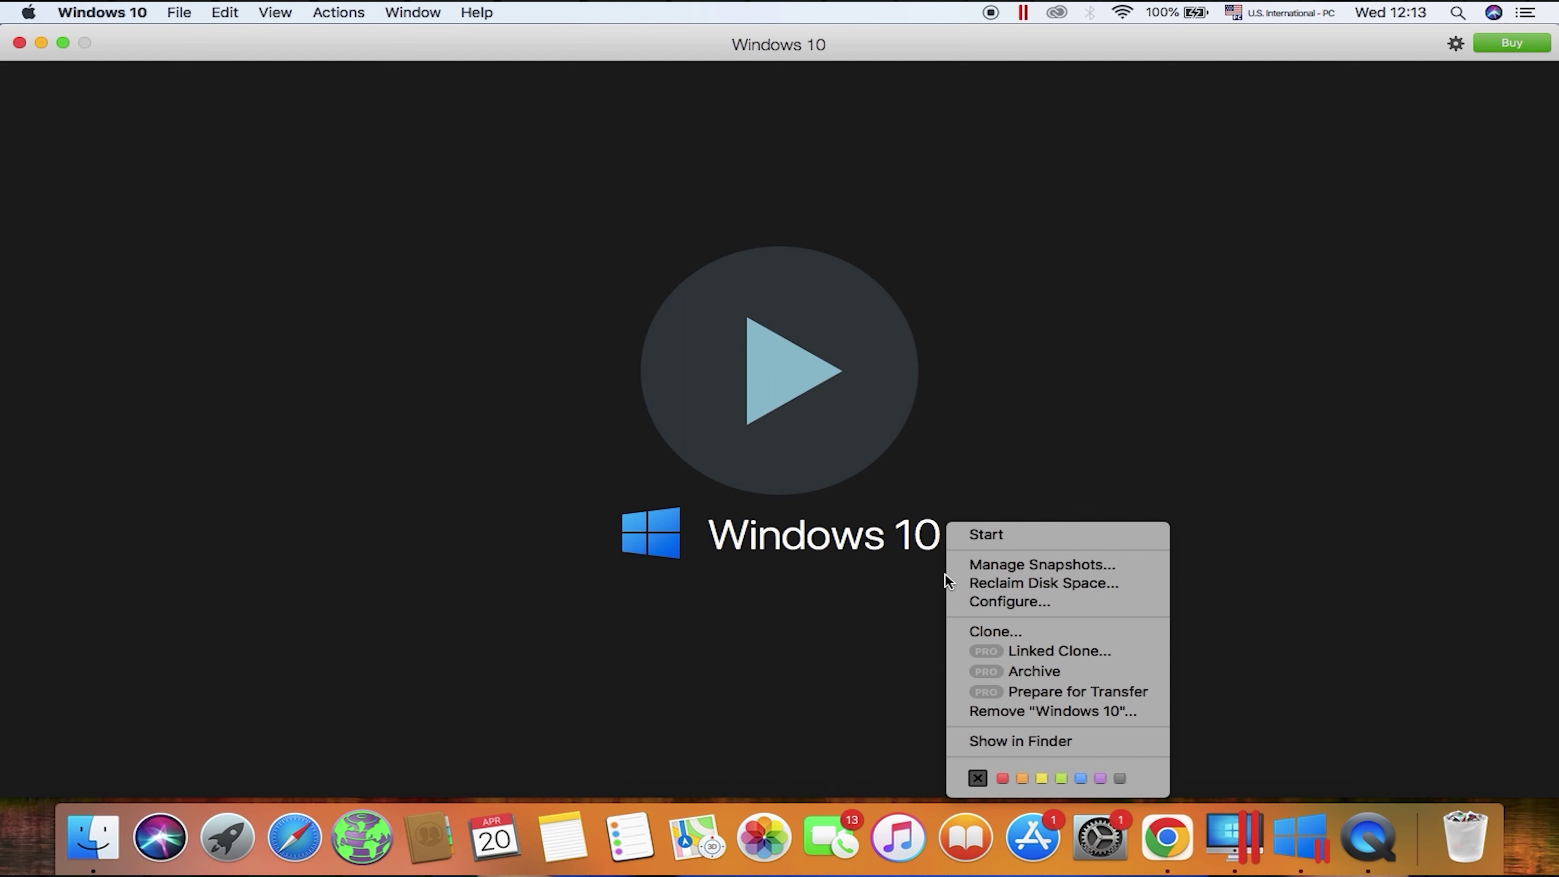
pyautogui.click(1037, 741)
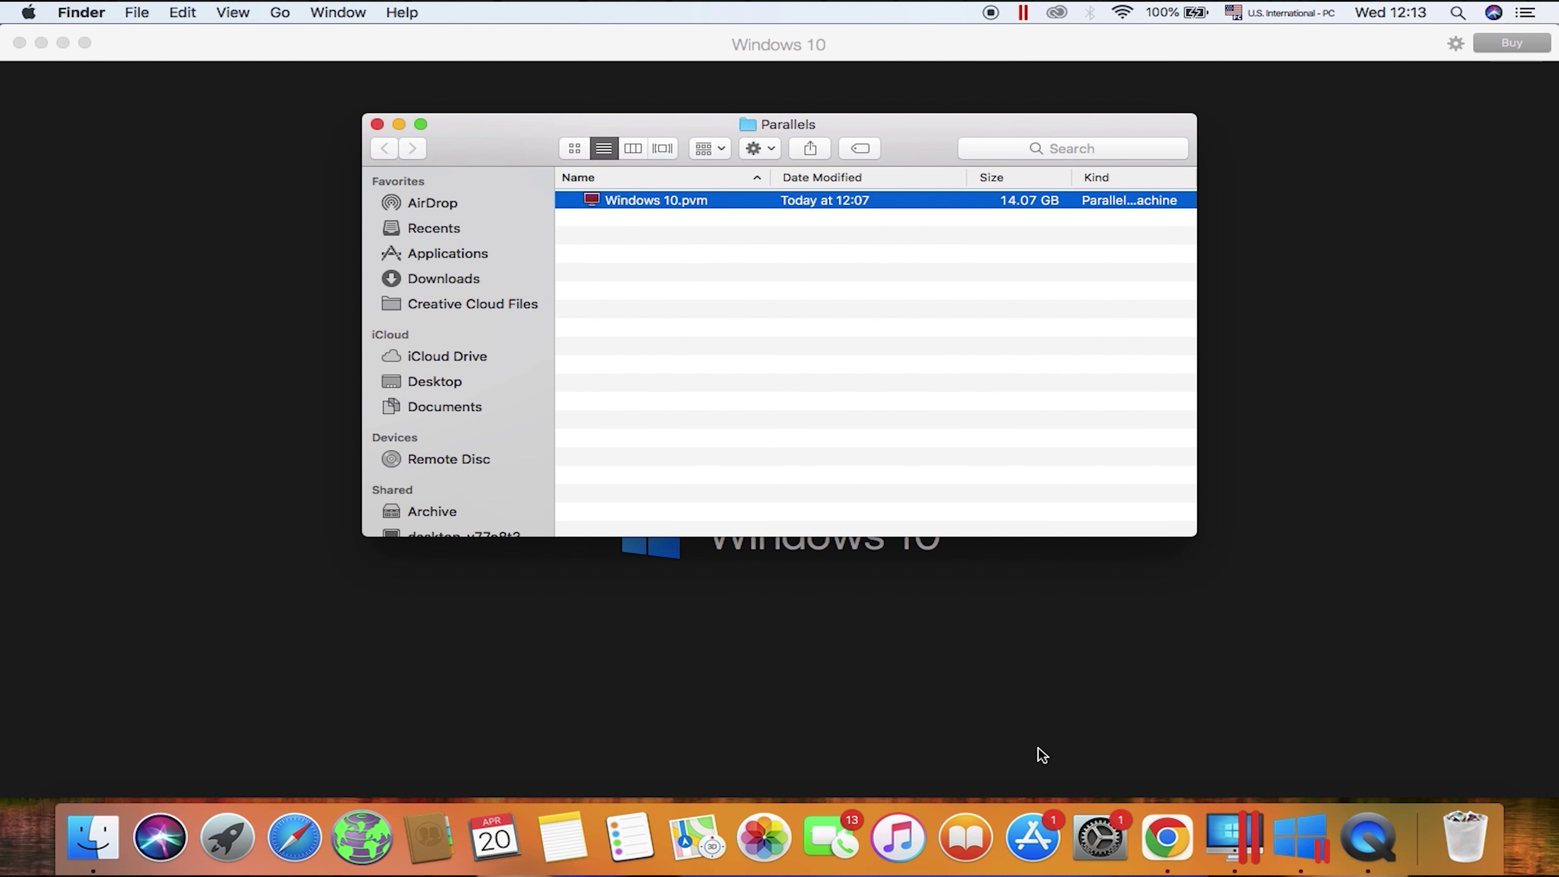
pyautogui.rightClick(621, 205)
pyautogui.click(762, 323)
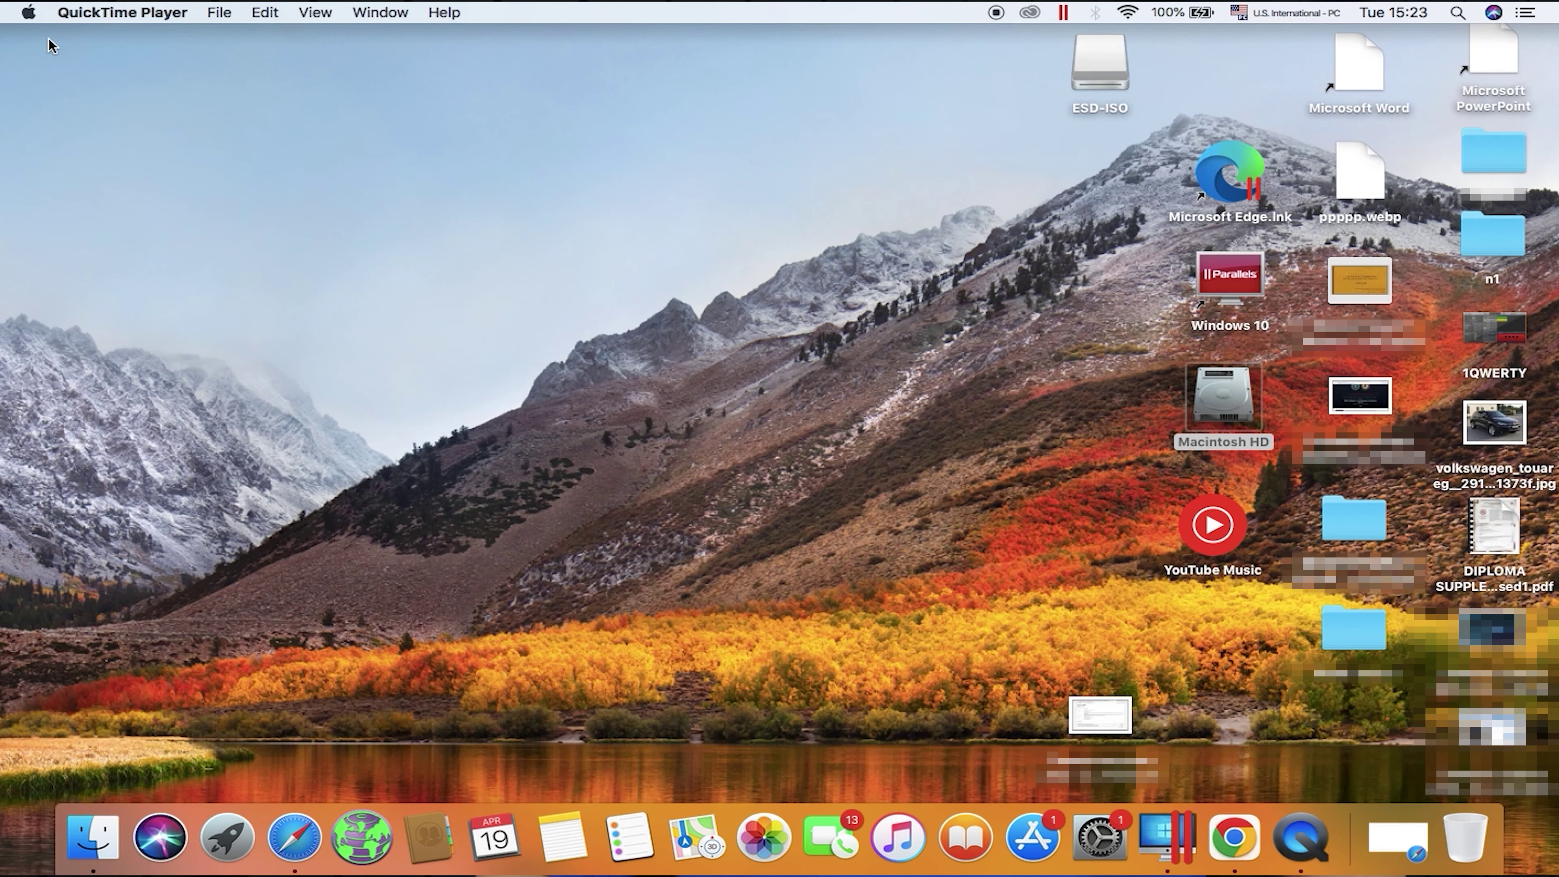
# Step: In Sharing preferences, turn on File Sharing and confirm its SMB options
pyautogui.click(27, 12)
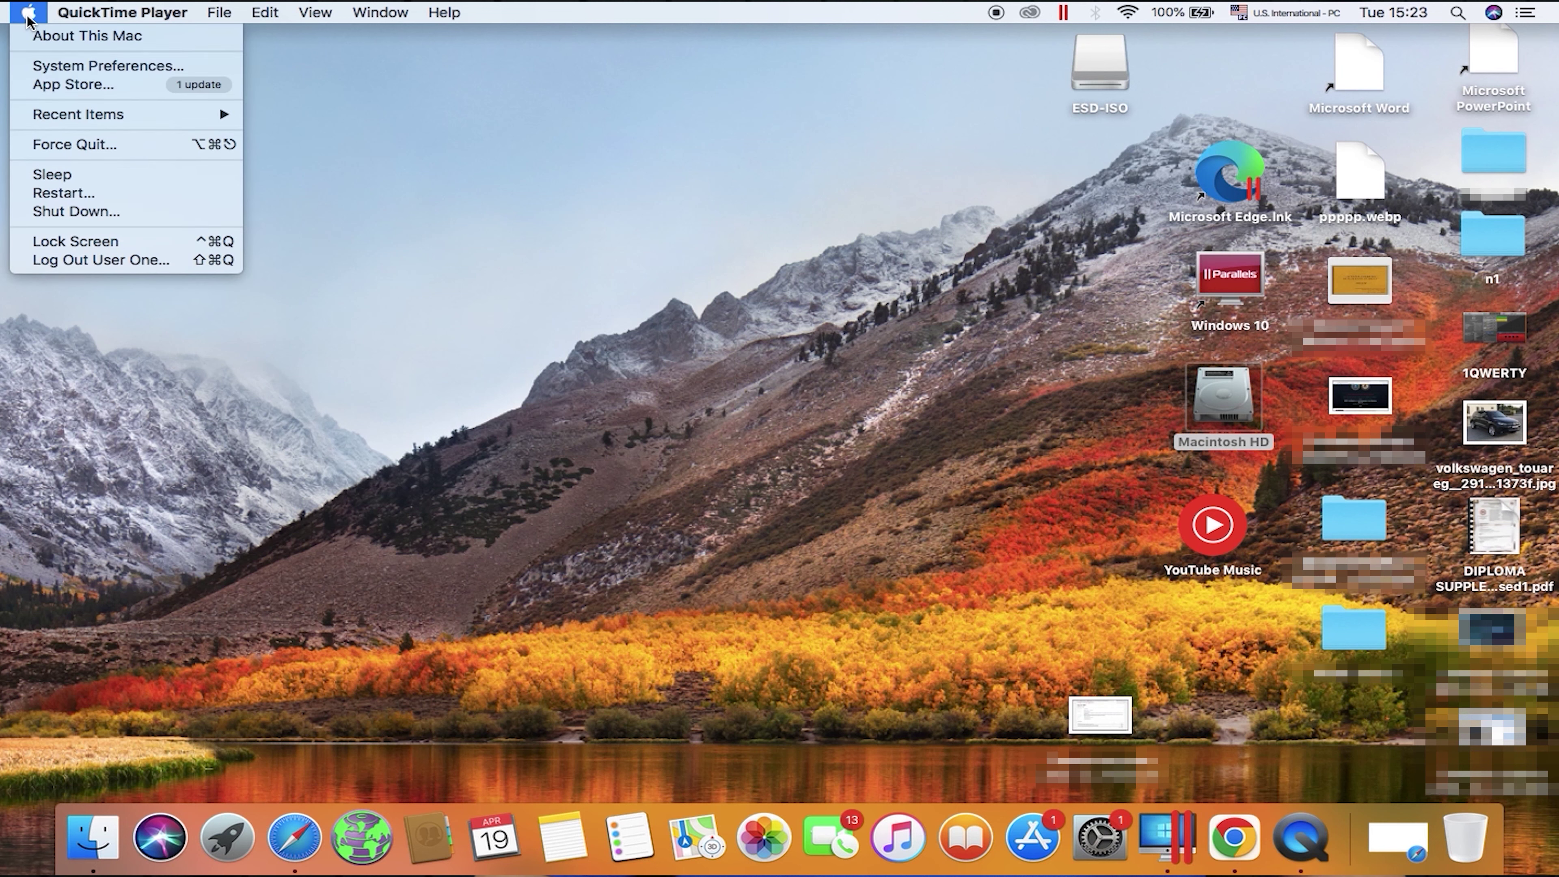
pyautogui.click(72, 69)
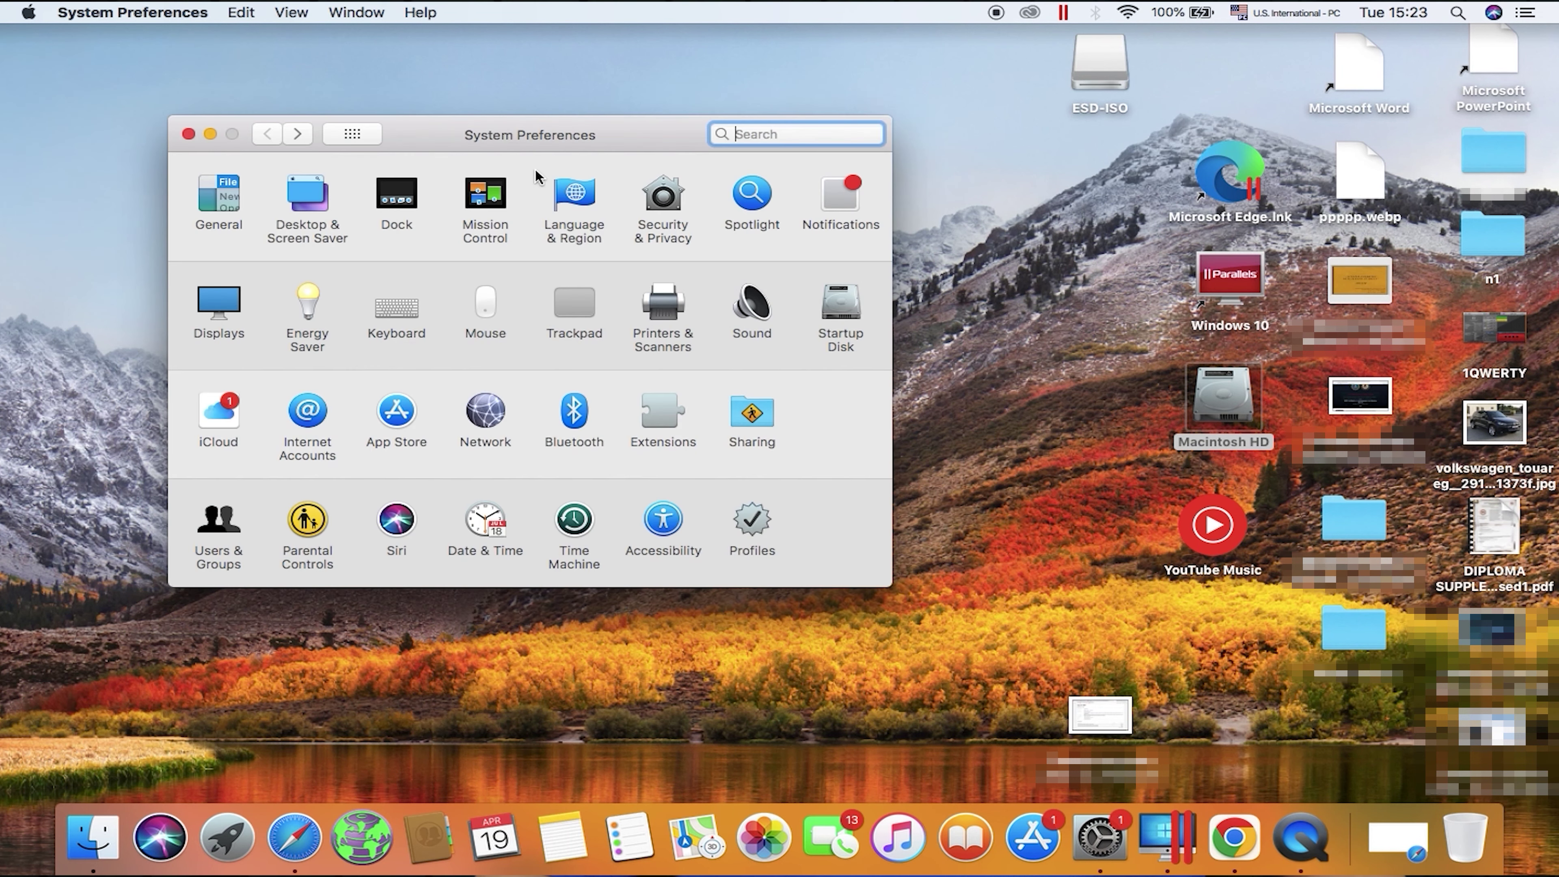
pyautogui.click(751, 420)
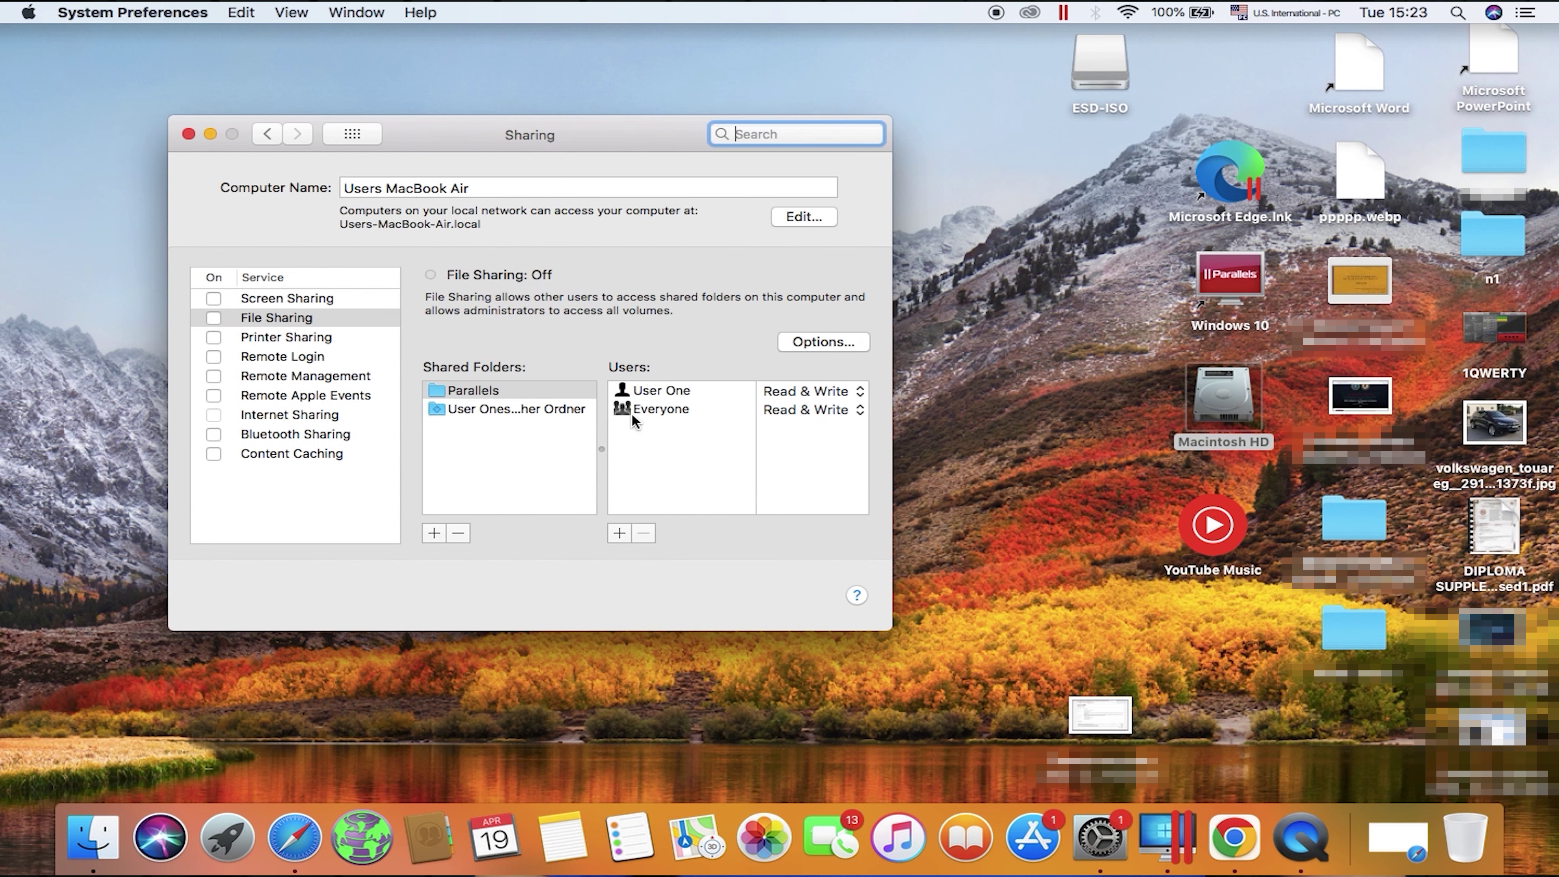
pyautogui.click(213, 318)
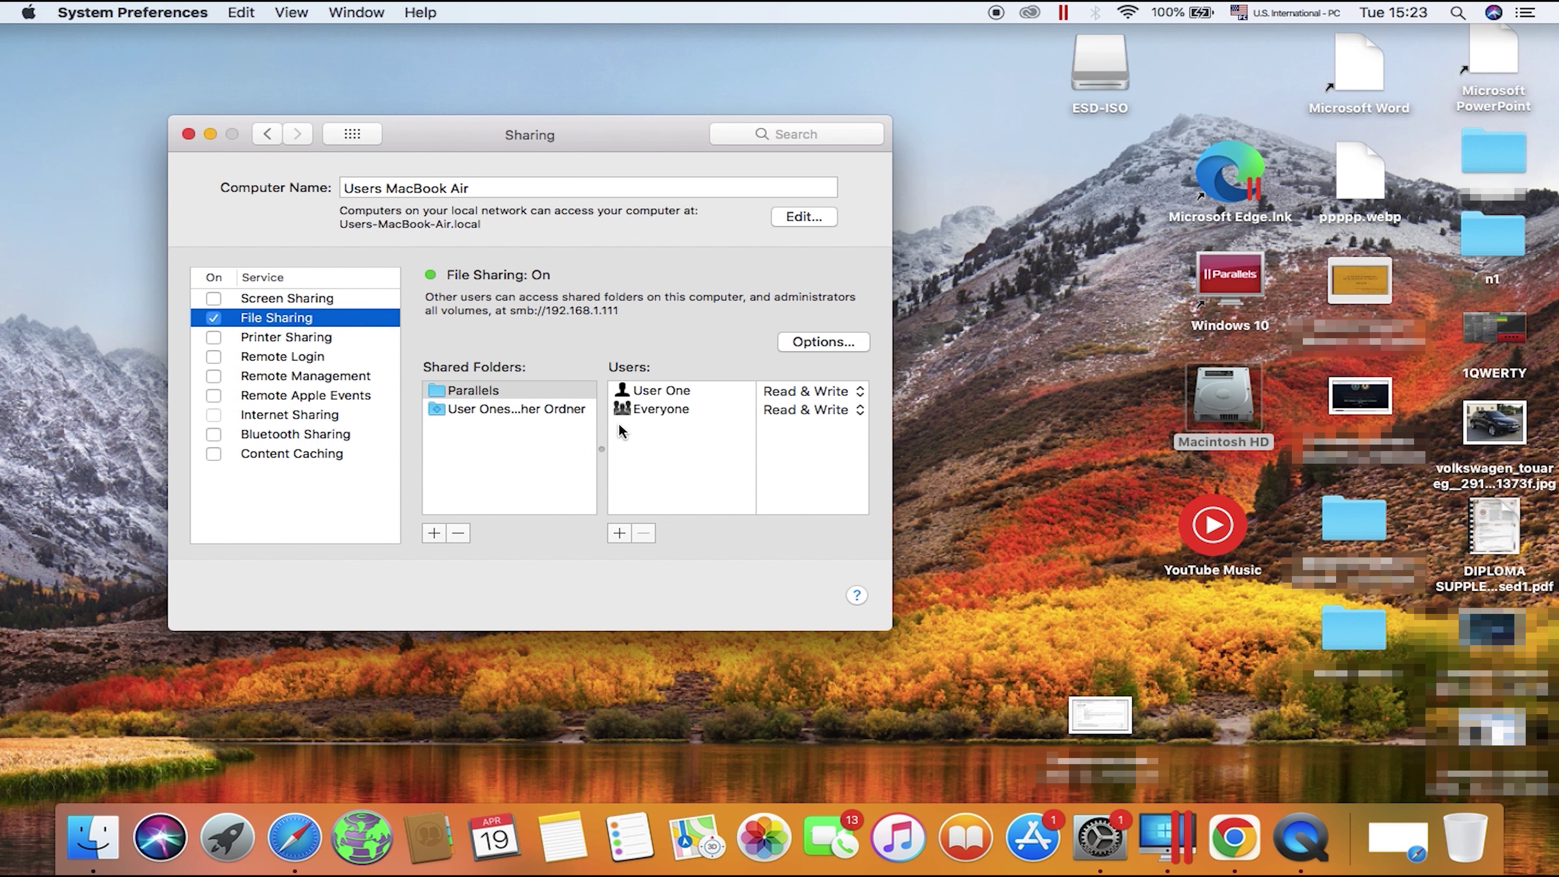
pyautogui.click(818, 342)
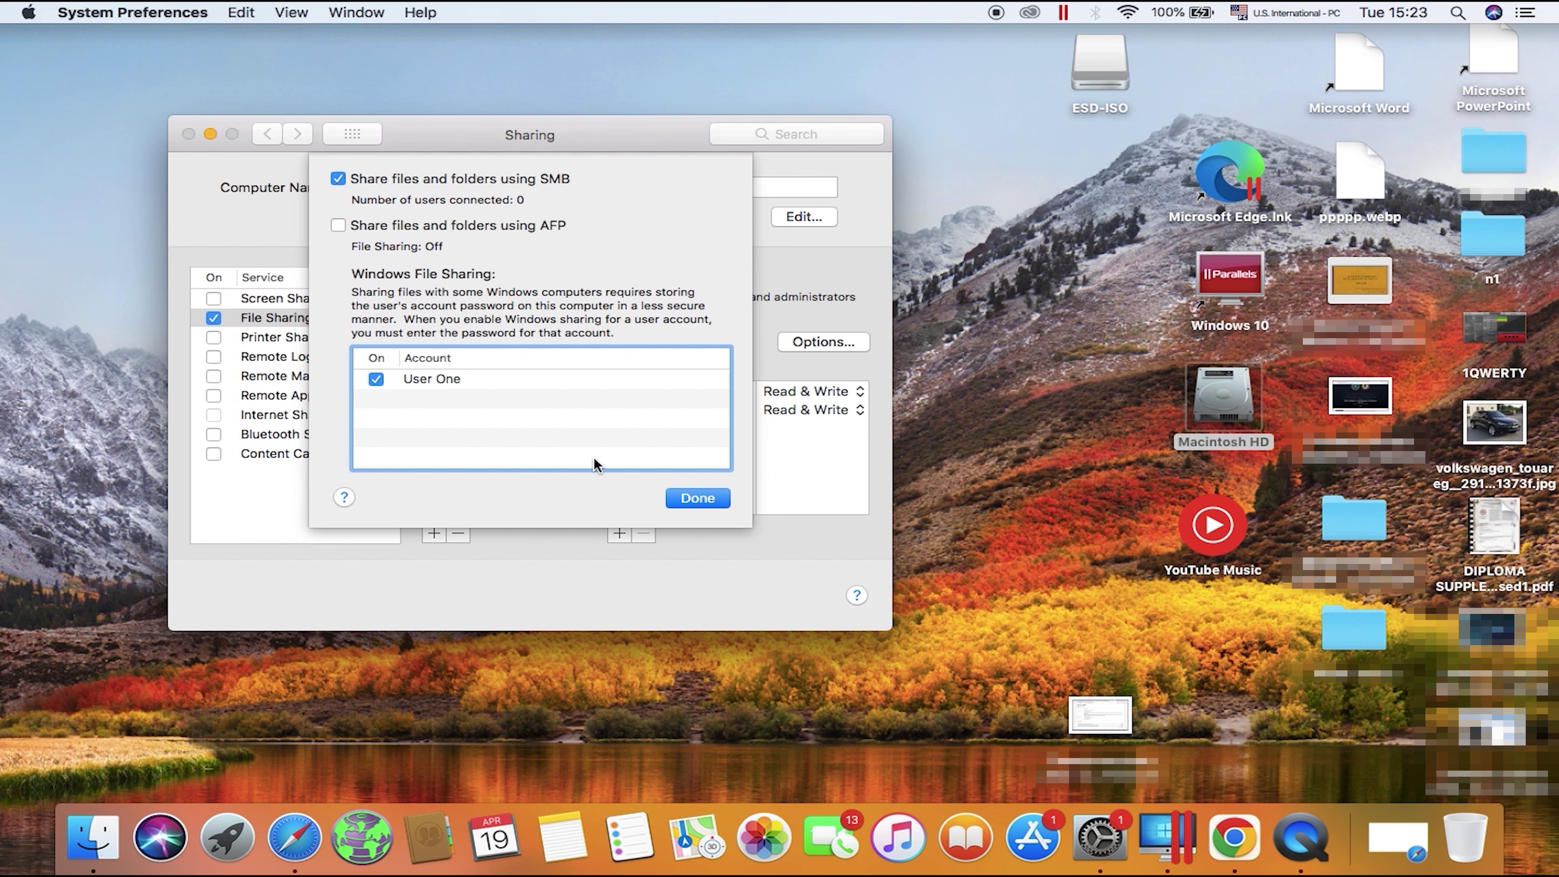
pyautogui.click(706, 500)
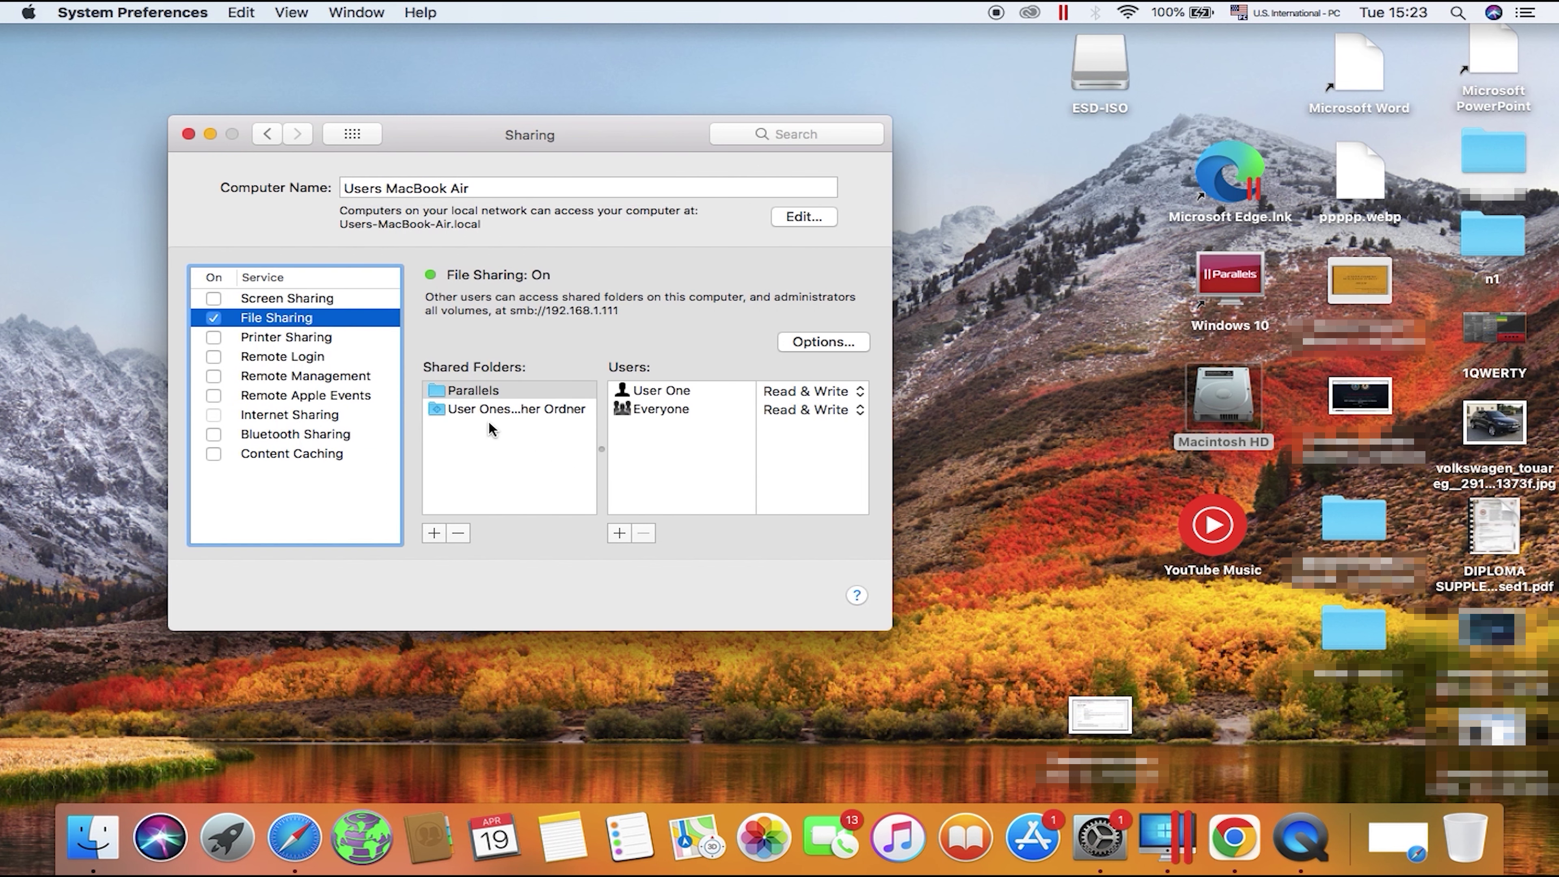
# Step: Add user1's Parallels folder as a shared folder and check its account access level
pyautogui.click(441, 532)
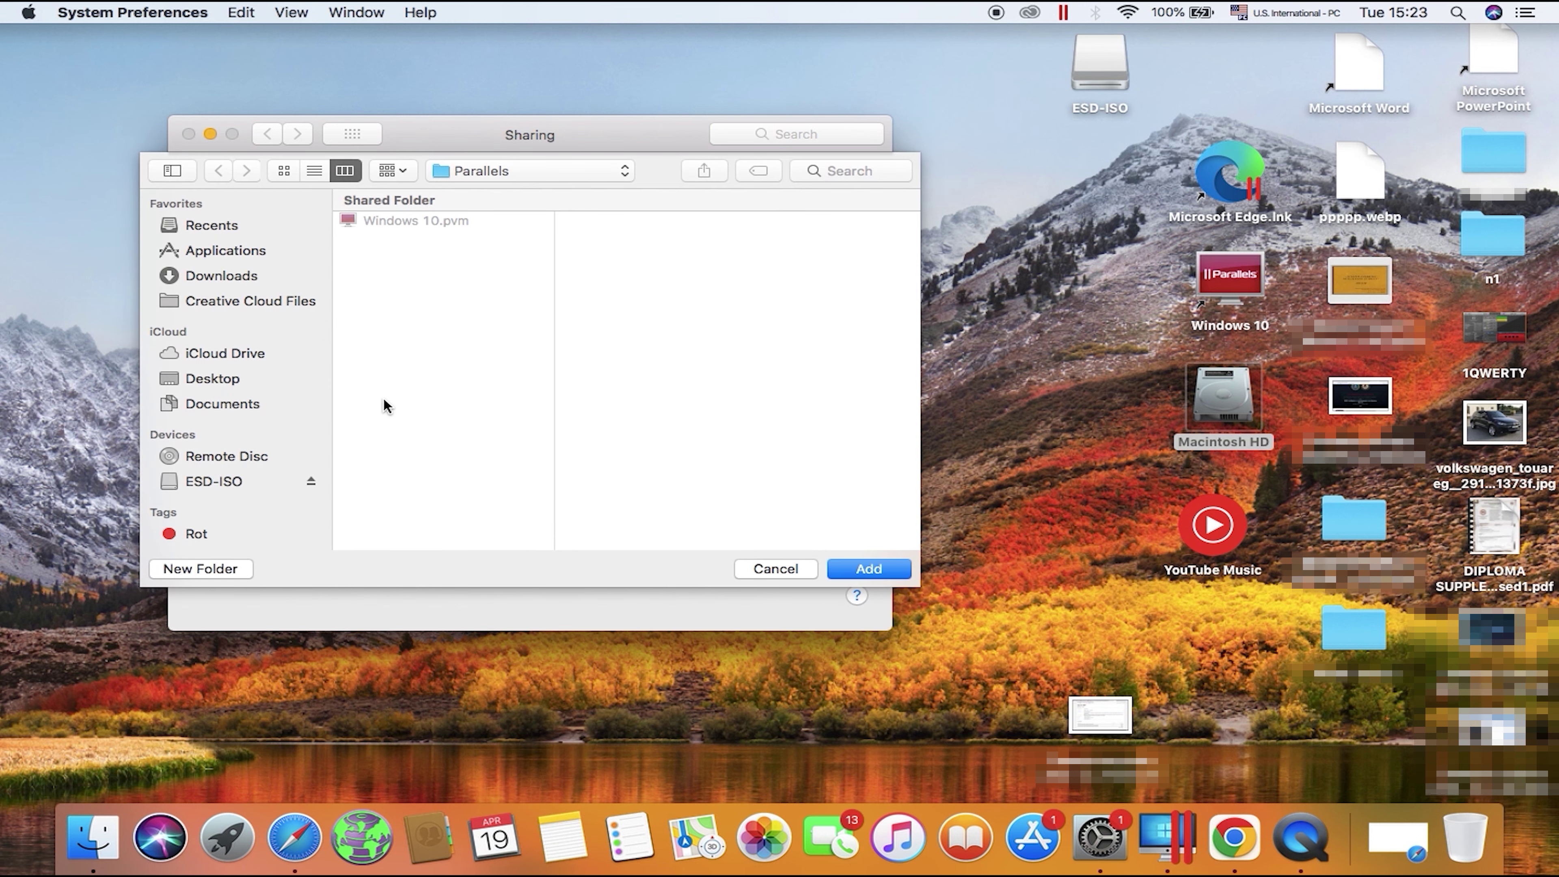
pyautogui.click(490, 169)
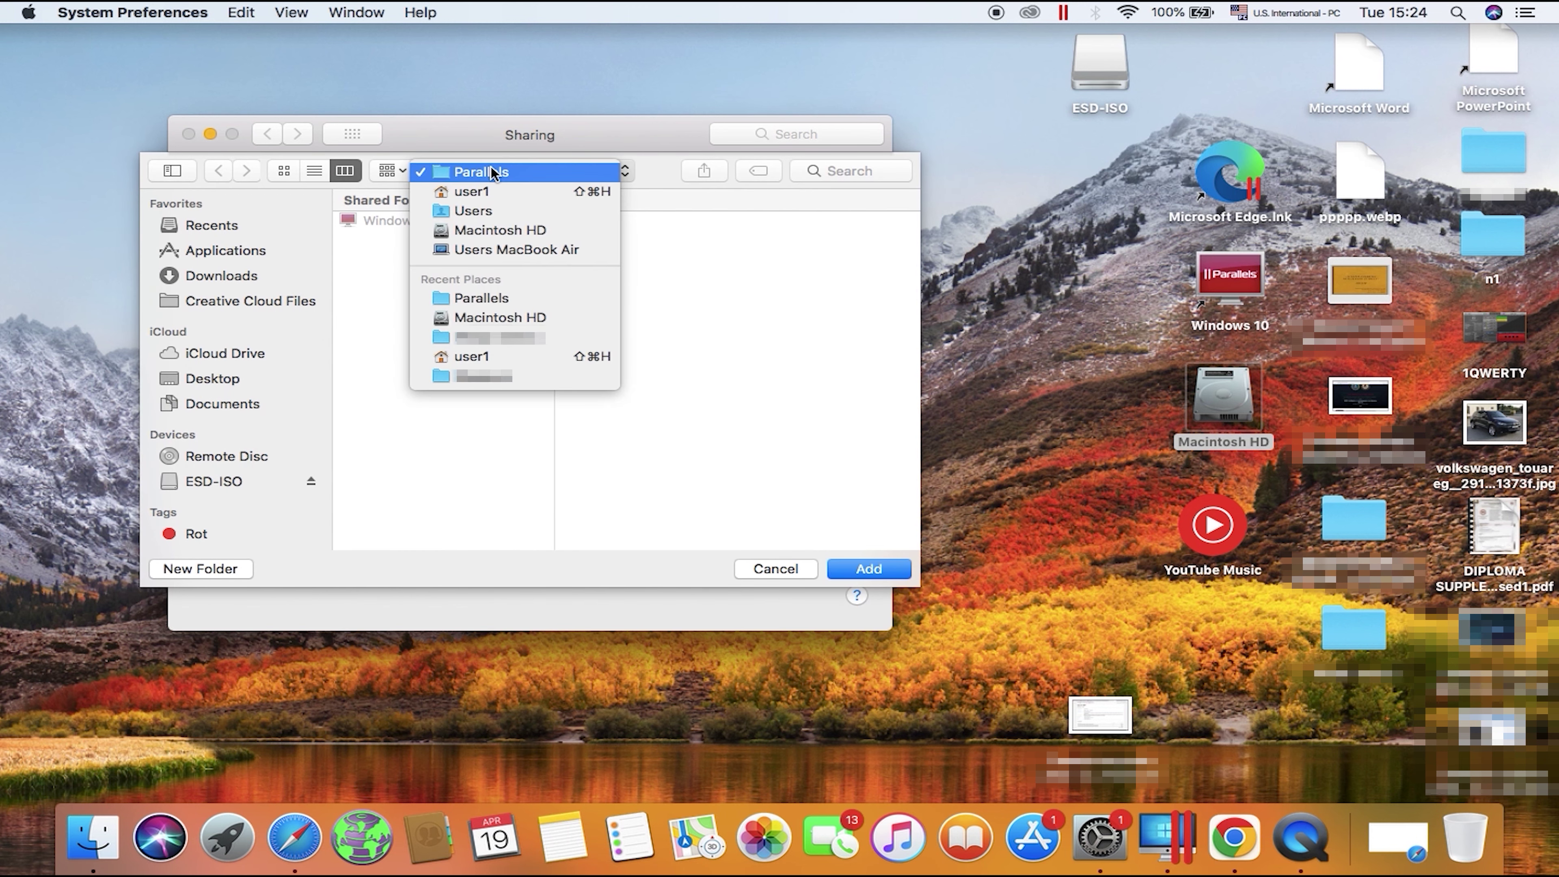
pyautogui.click(485, 193)
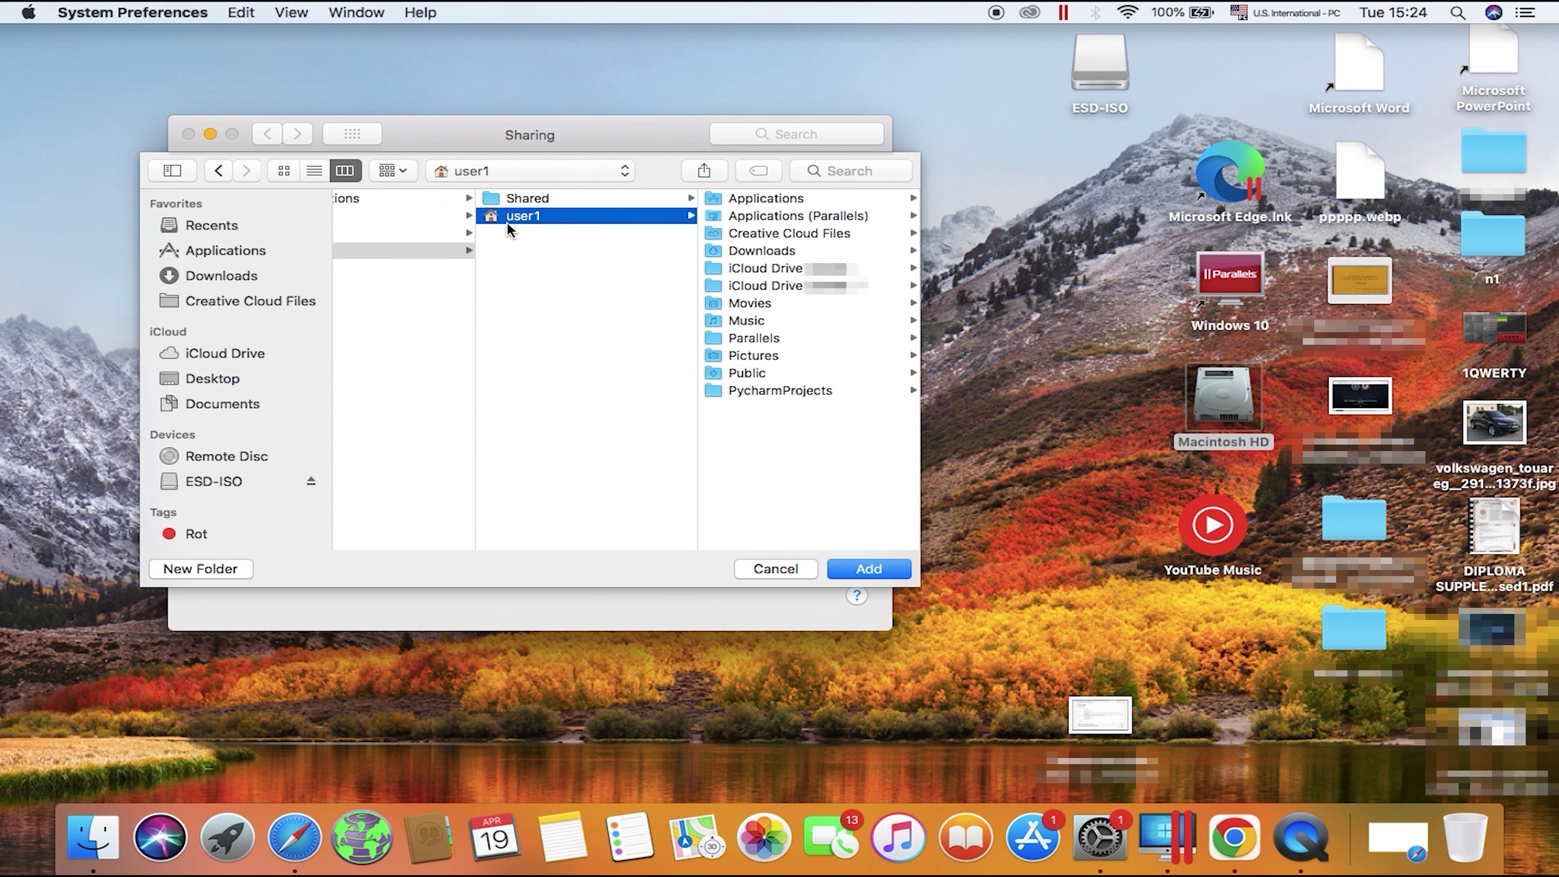
pyautogui.click(760, 339)
pyautogui.click(545, 364)
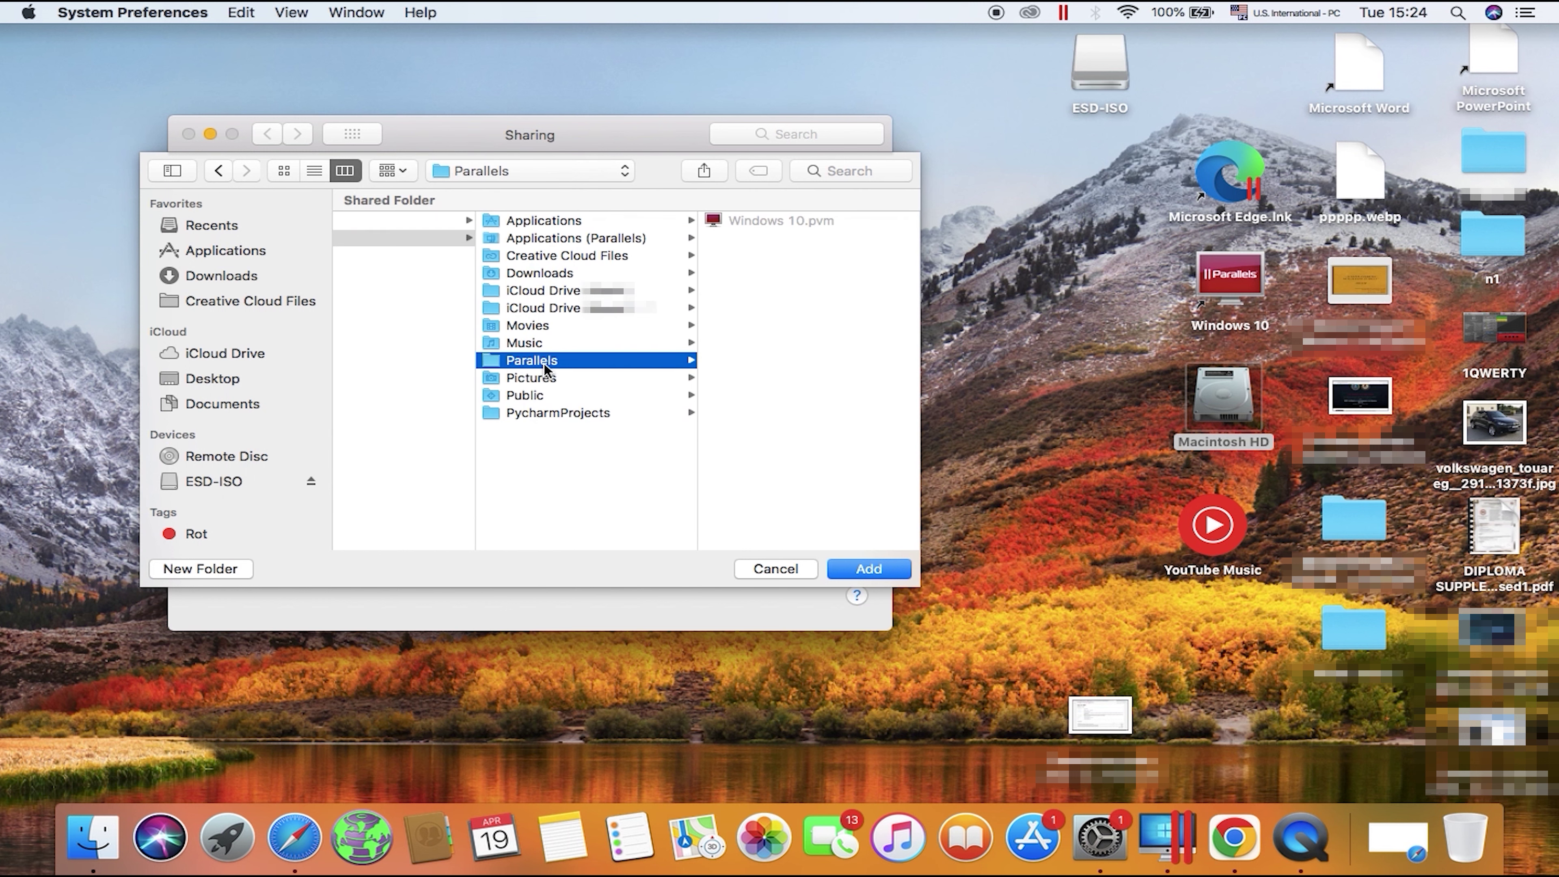
pyautogui.press('Return')
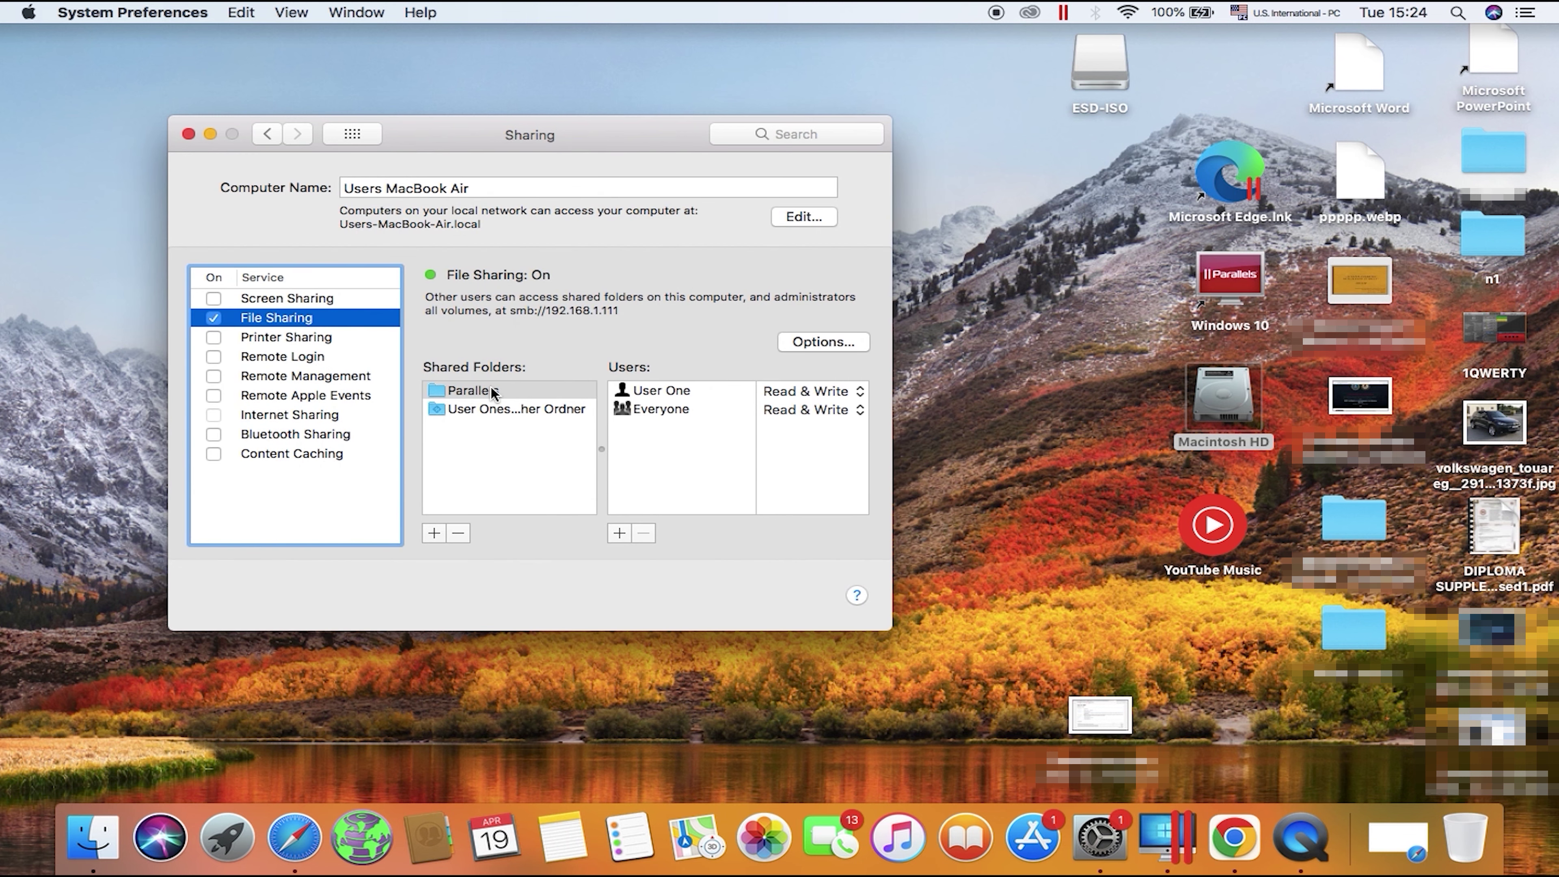
pyautogui.click(843, 393)
# Step: Keep Read & Write access, then sign in to MACBOOKAIR-ED84 from Windows with the Mac account's user name and password
pyautogui.click(843, 394)
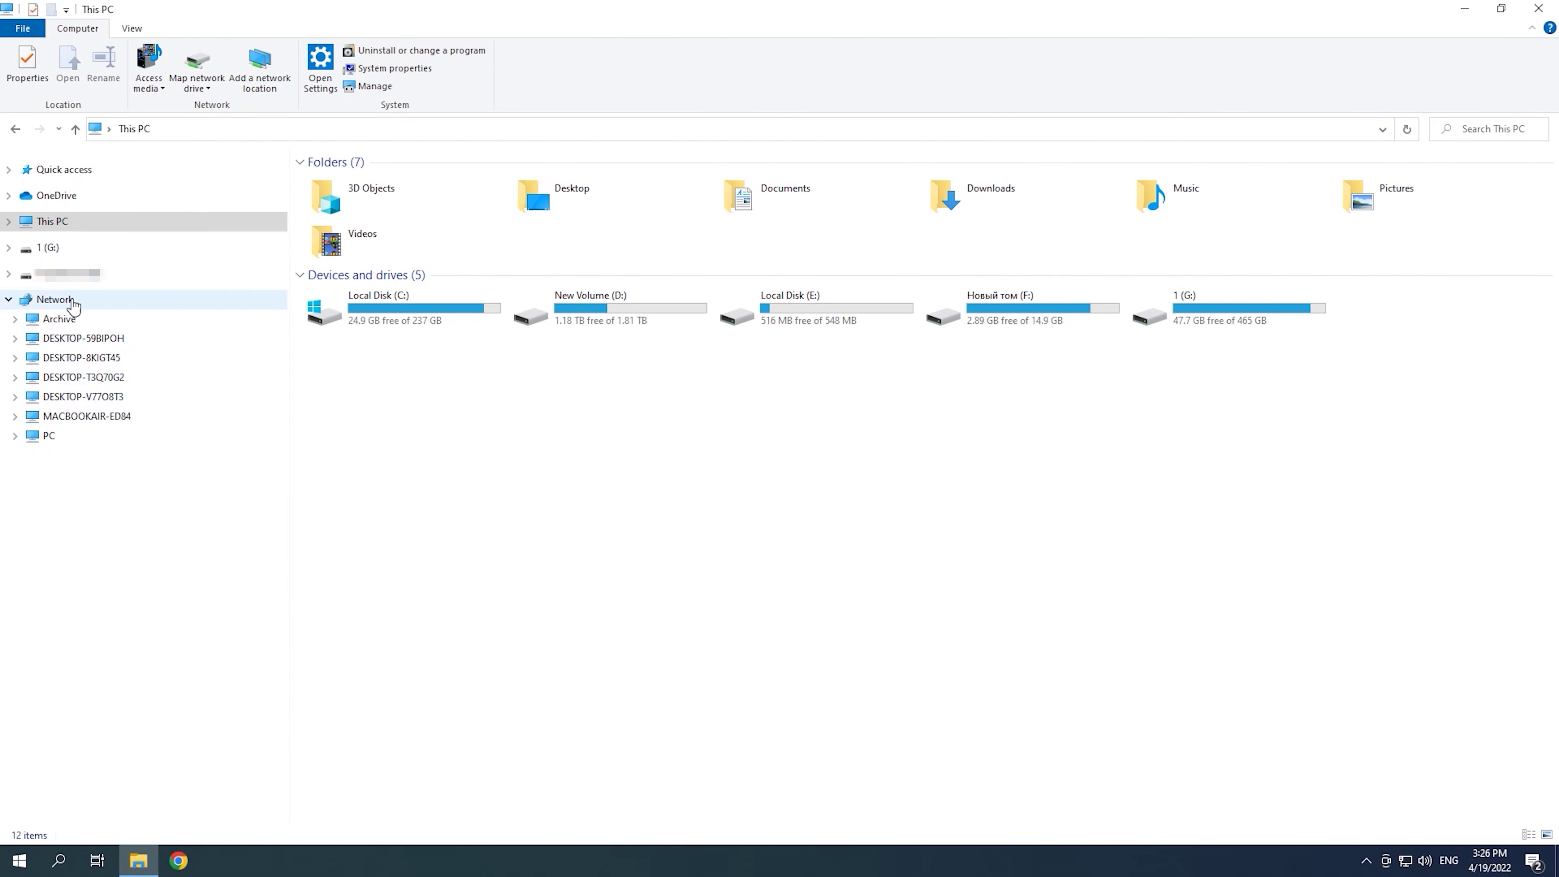
pyautogui.click(101, 417)
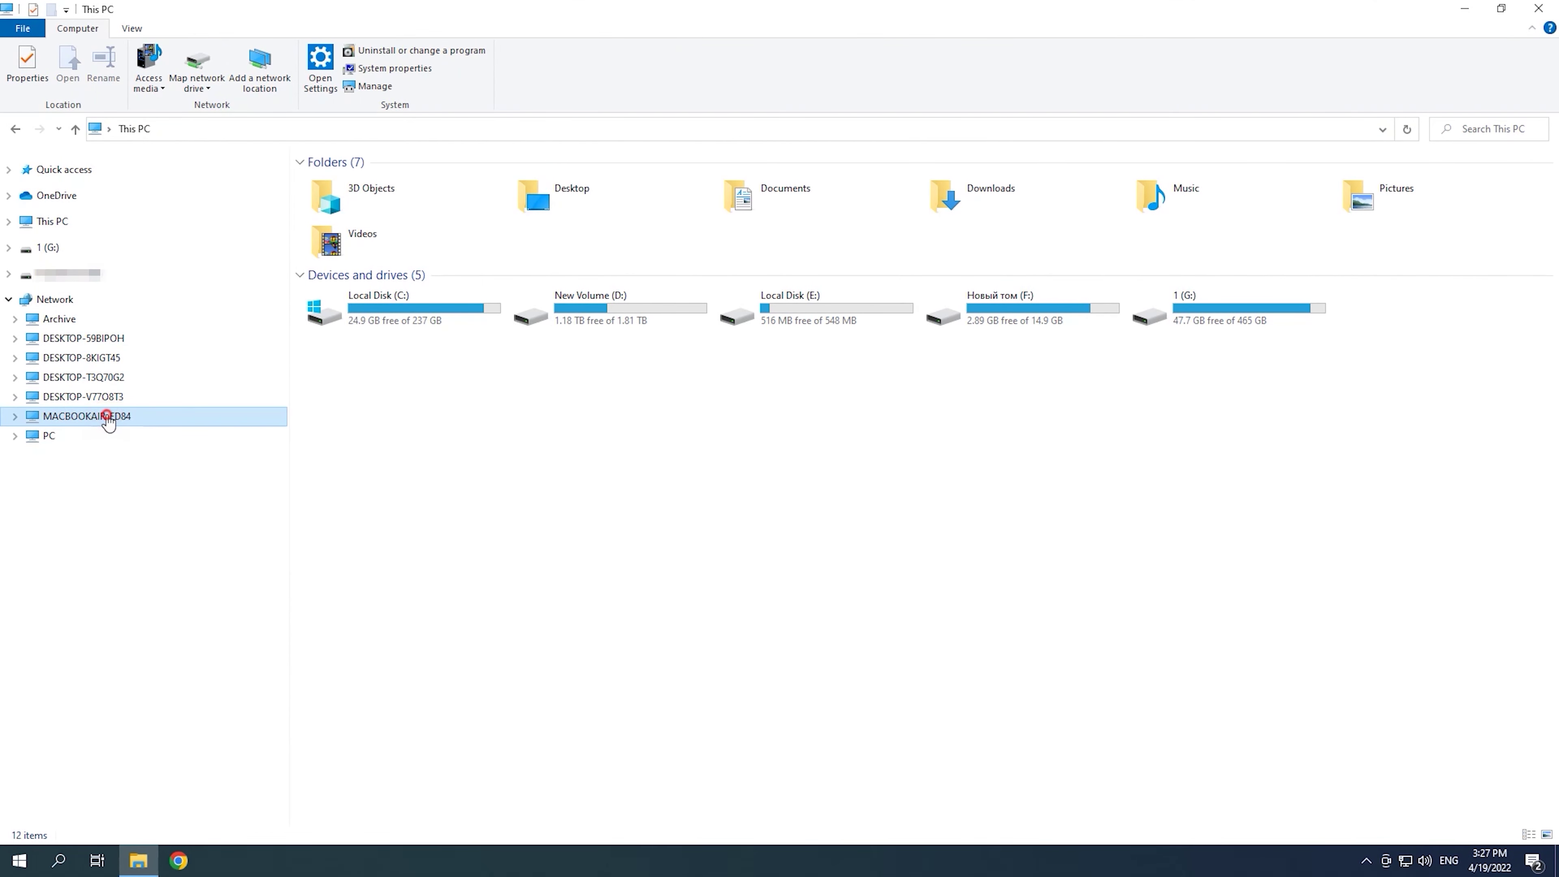
pyautogui.write('user')
pyautogui.press('Tab')
pyautogui.write('12345')
pyautogui.click(734, 660)
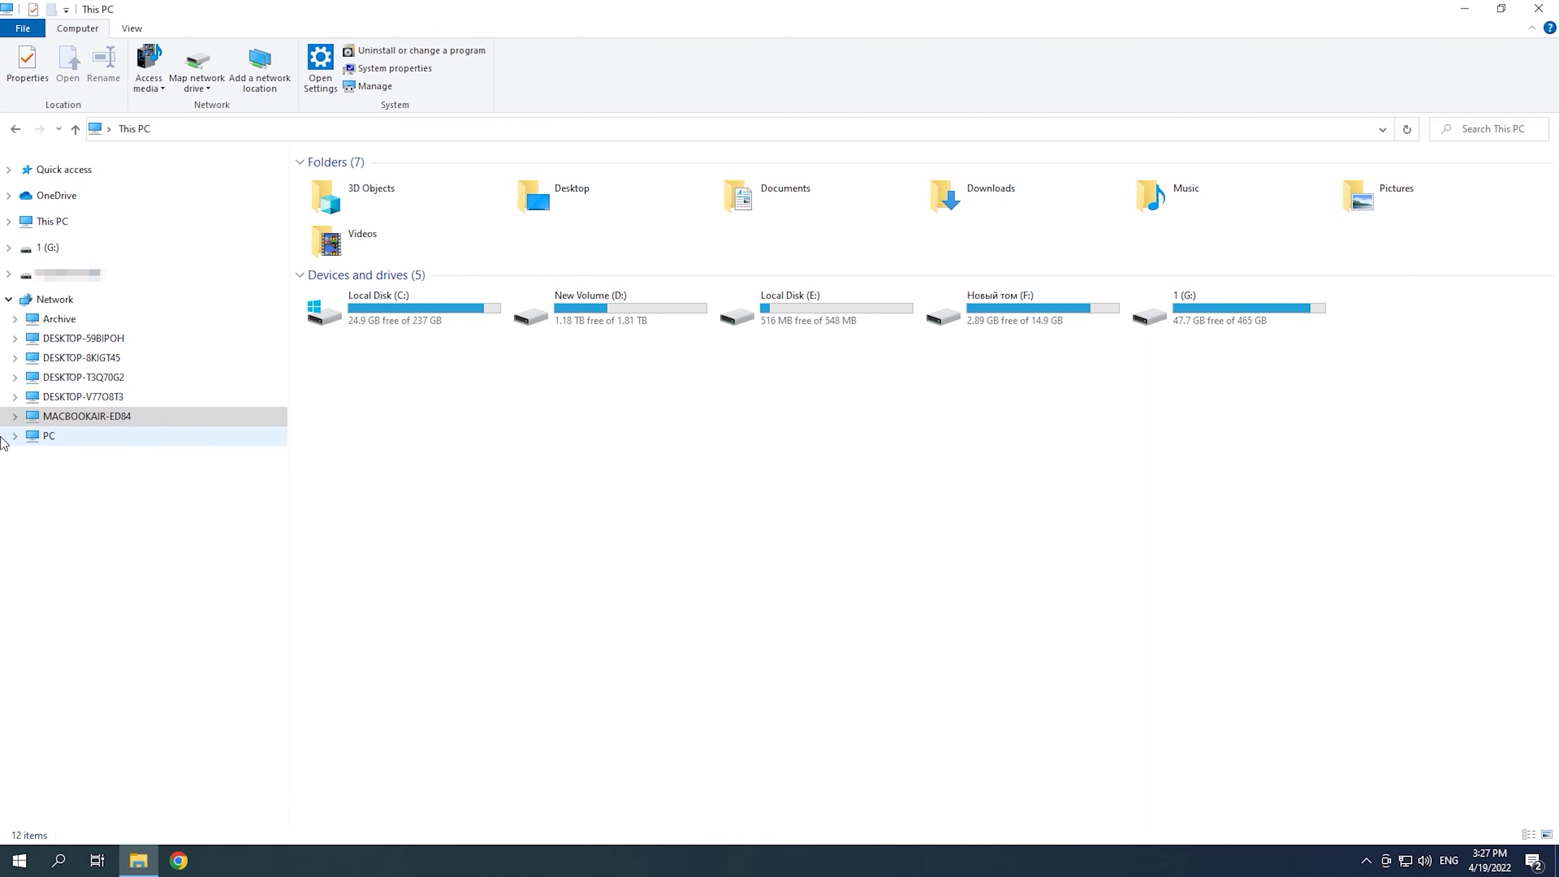
pyautogui.click(15, 417)
pyautogui.click(102, 416)
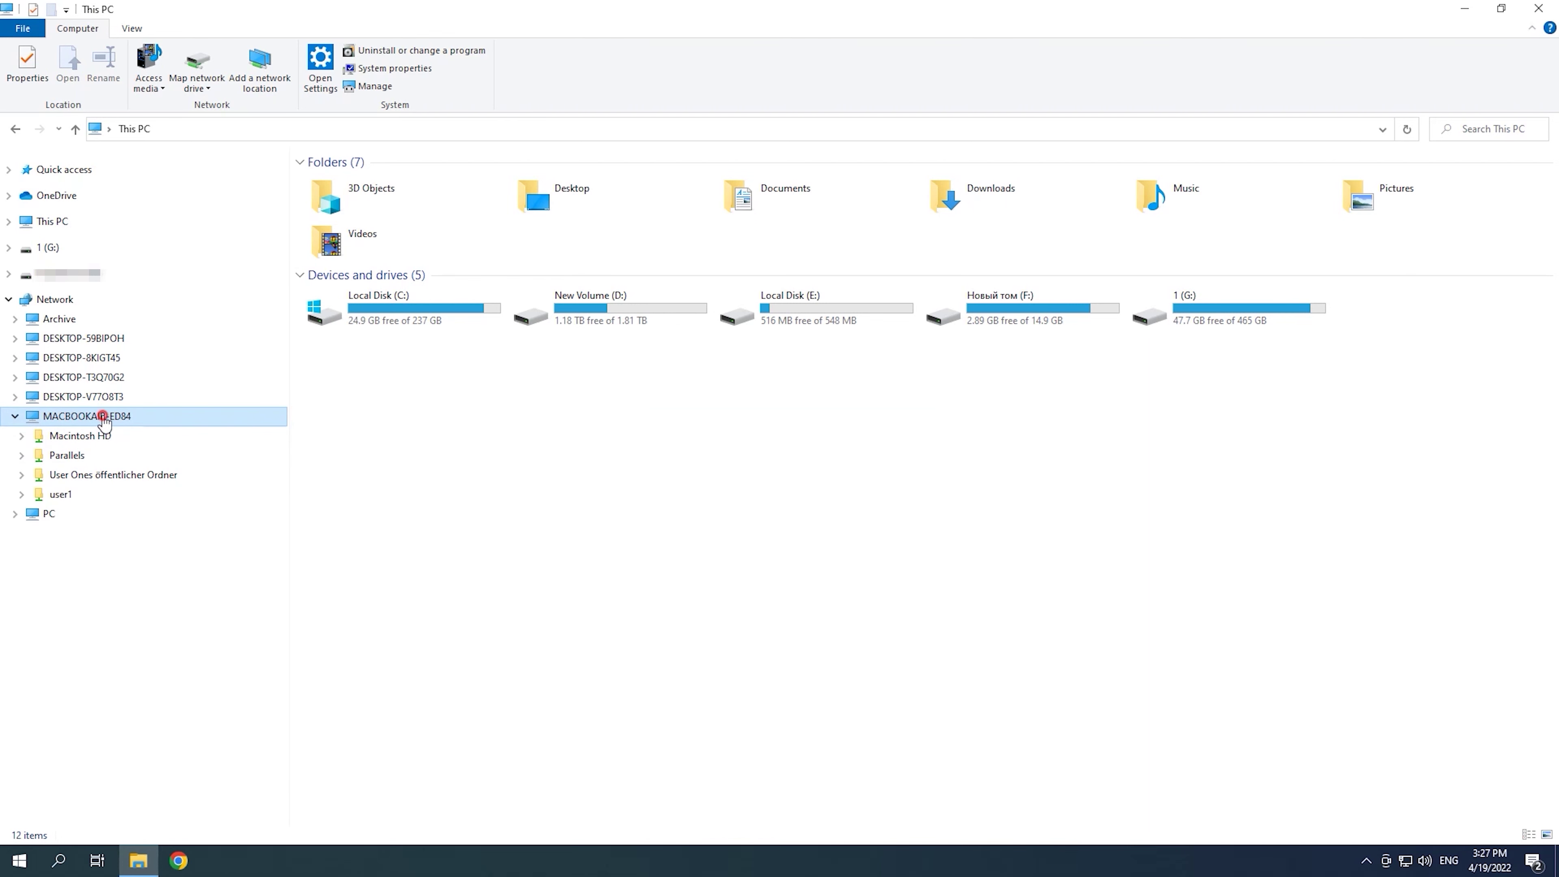
# Step: Open the Parallels share and copy Windows 10.pvm
pyautogui.click(572, 179)
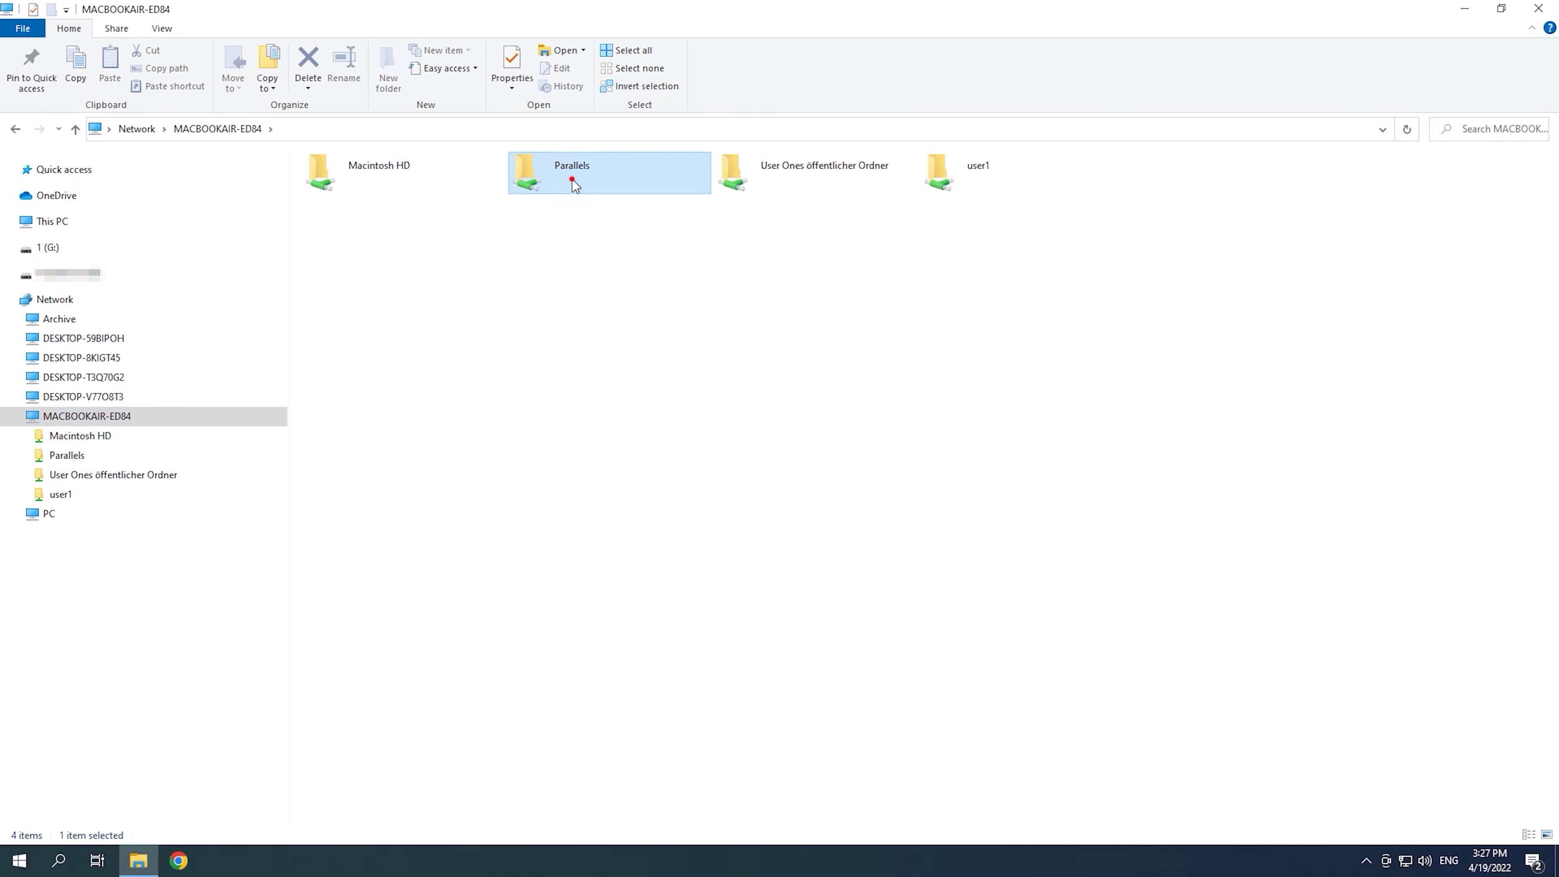
pyautogui.doubleClick(572, 180)
pyautogui.click(376, 182)
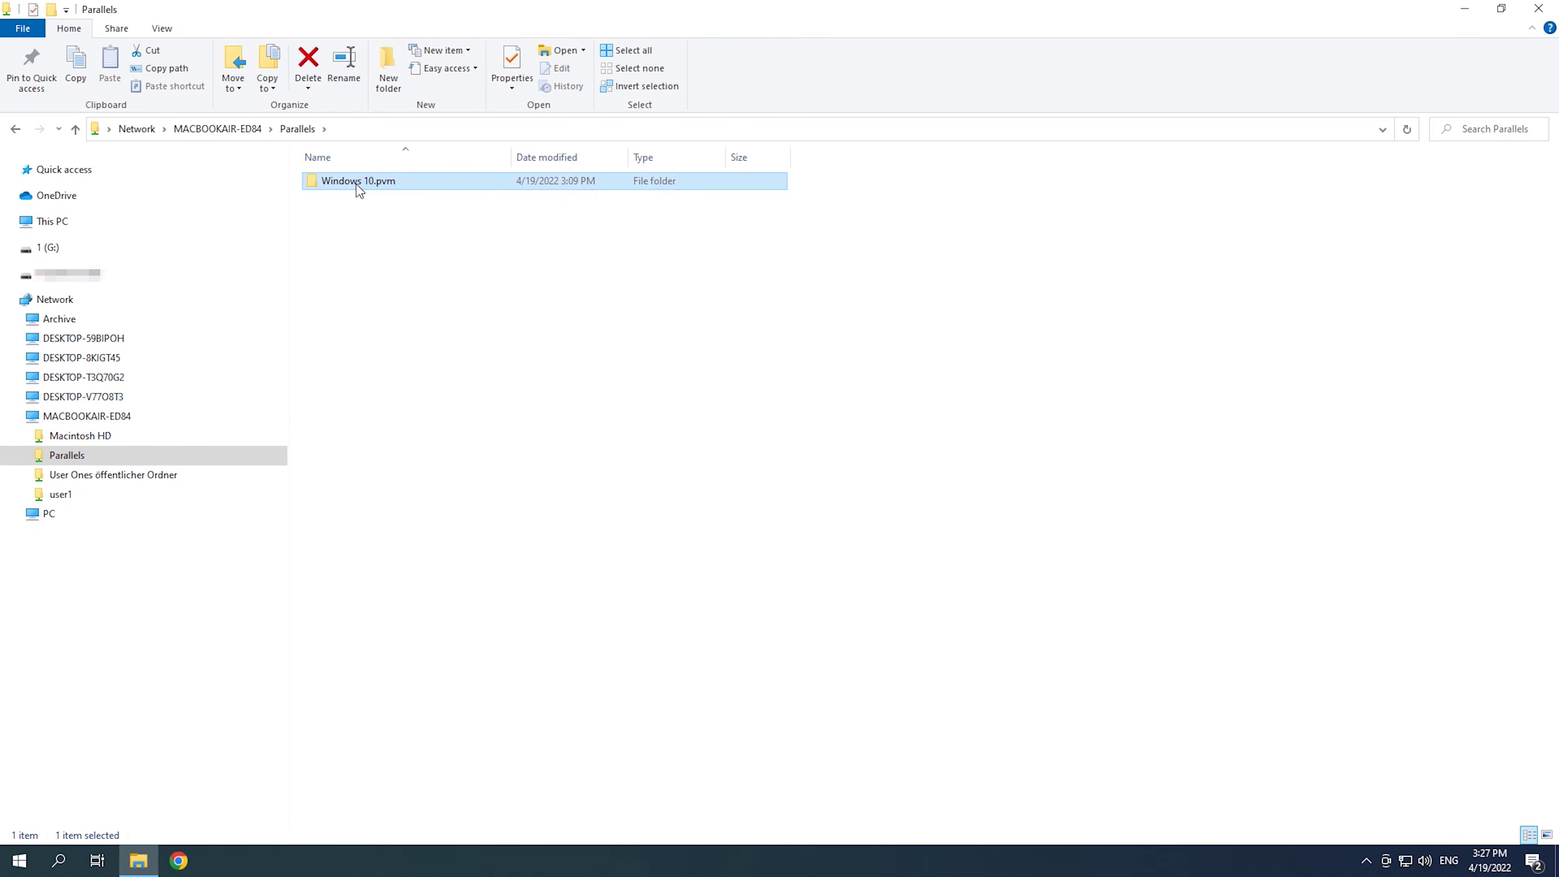
pyautogui.rightClick(382, 184)
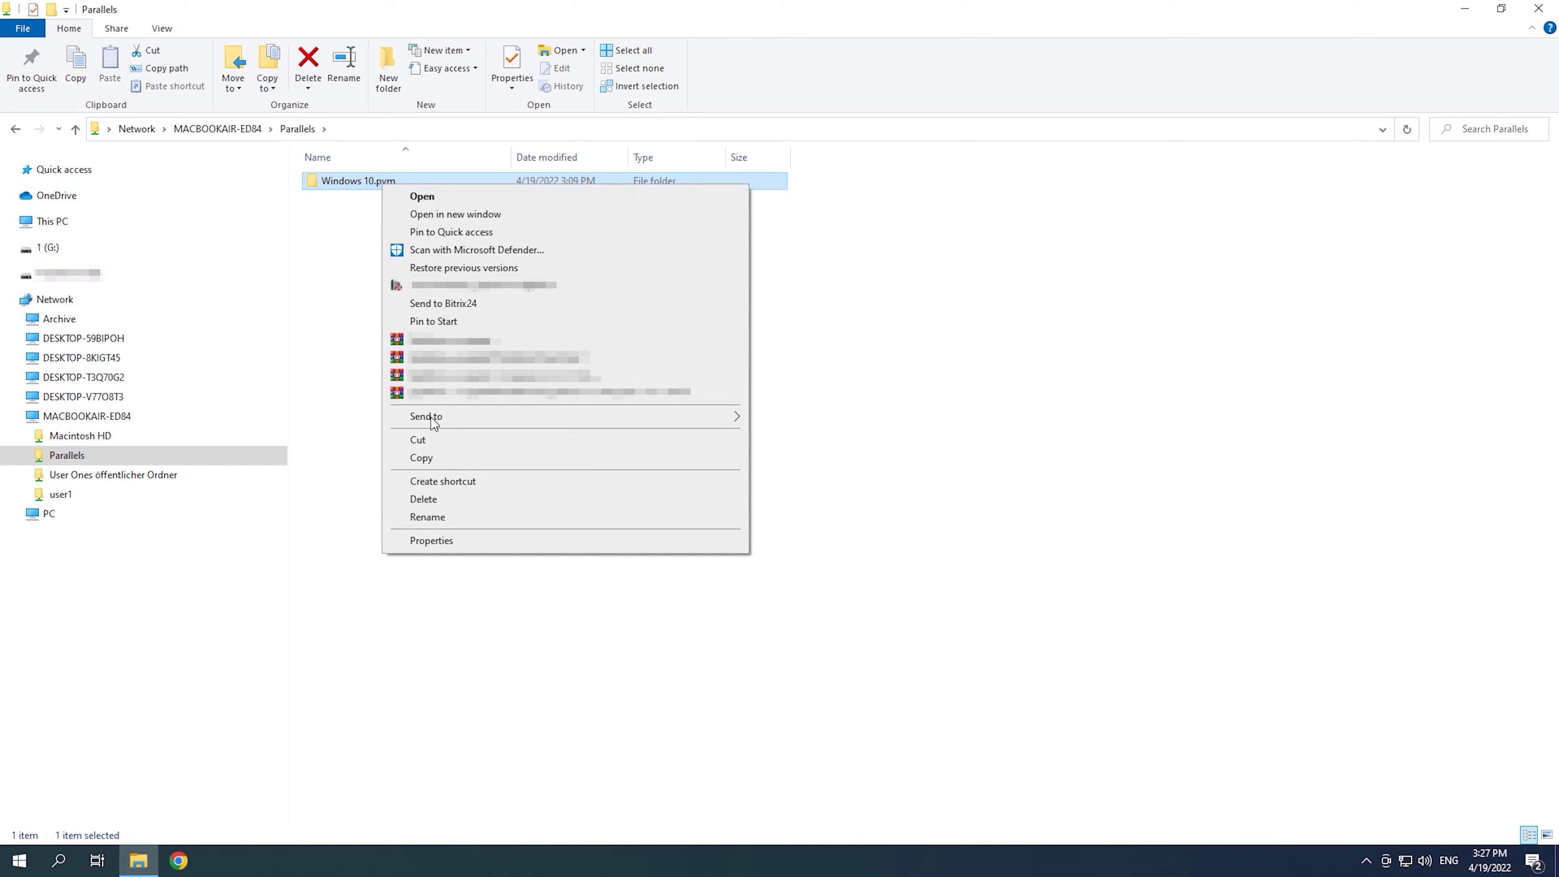
pyautogui.click(450, 460)
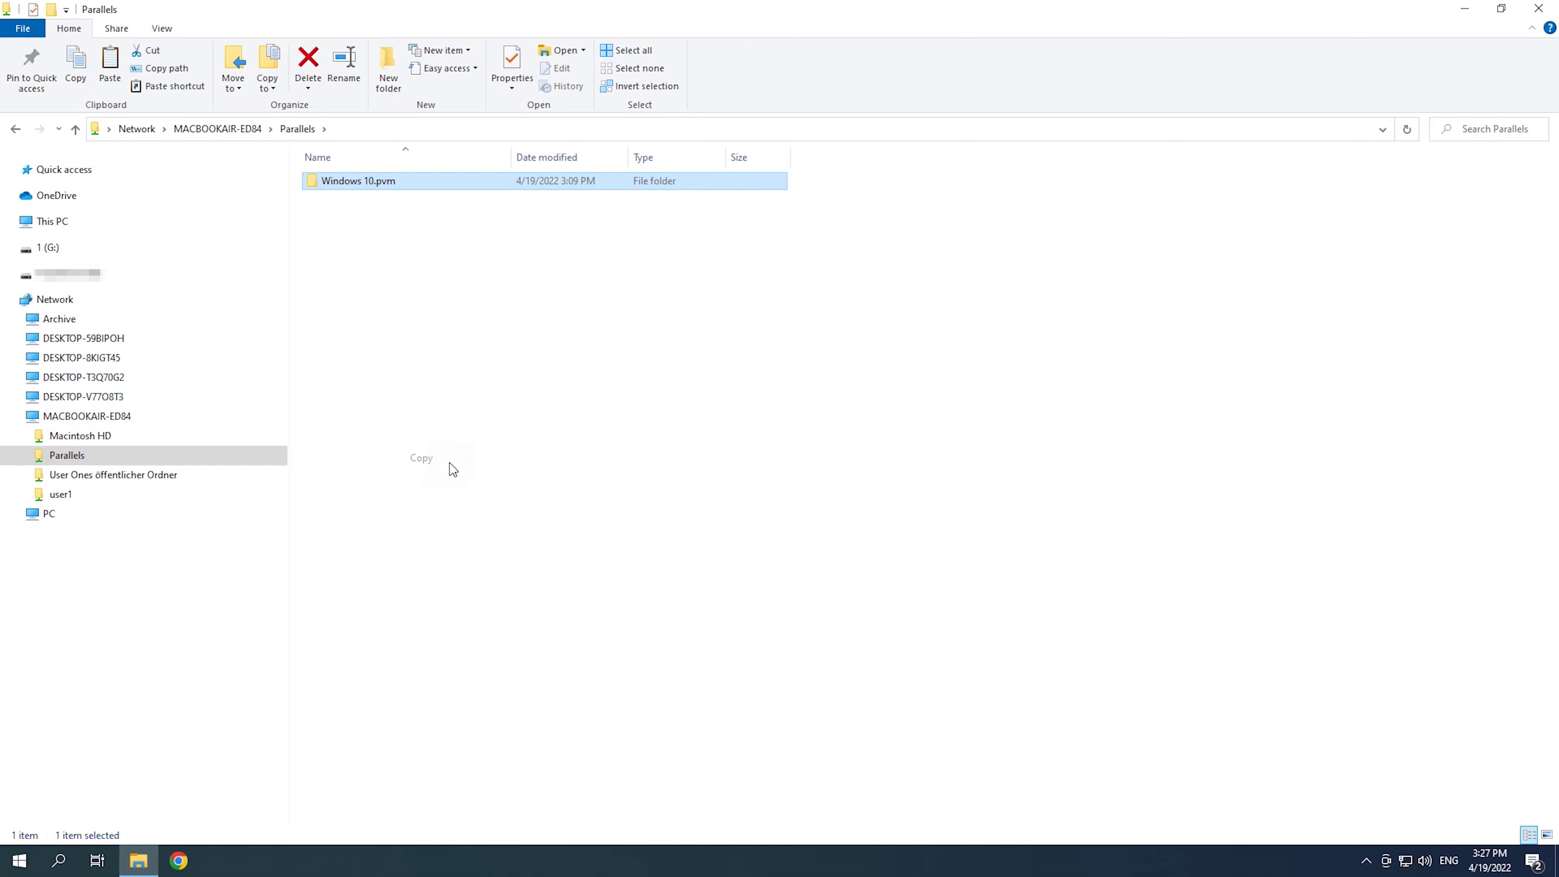
# Step: Paste Windows 10.pvm into the empty folder 1 on New Volume (D:)
pyautogui.click(8, 222)
pyautogui.click(93, 397)
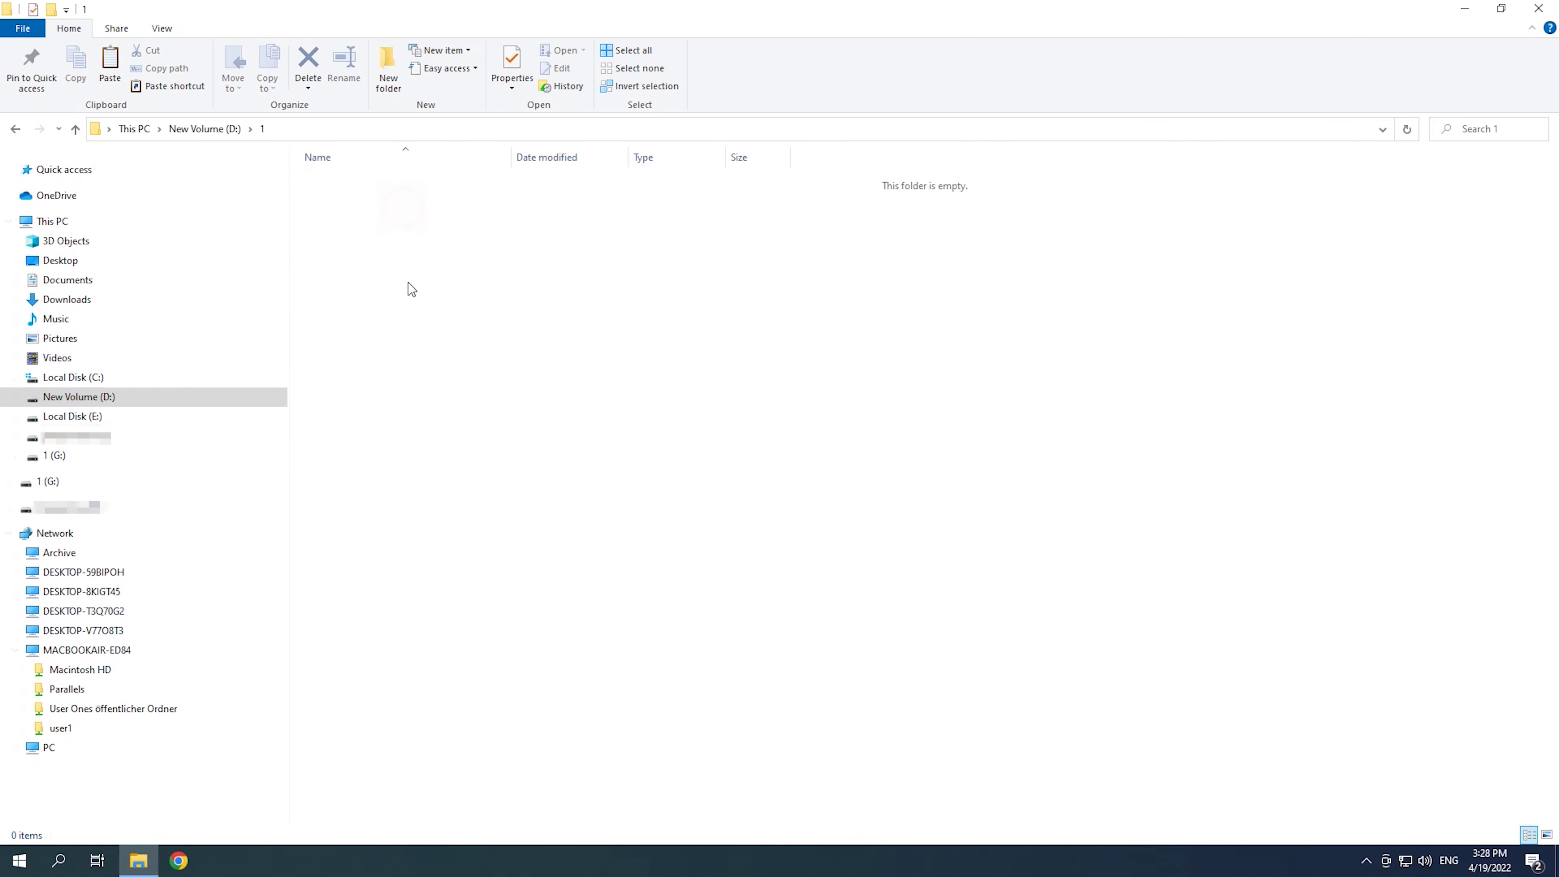
pyautogui.rightClick(408, 268)
pyautogui.click(447, 381)
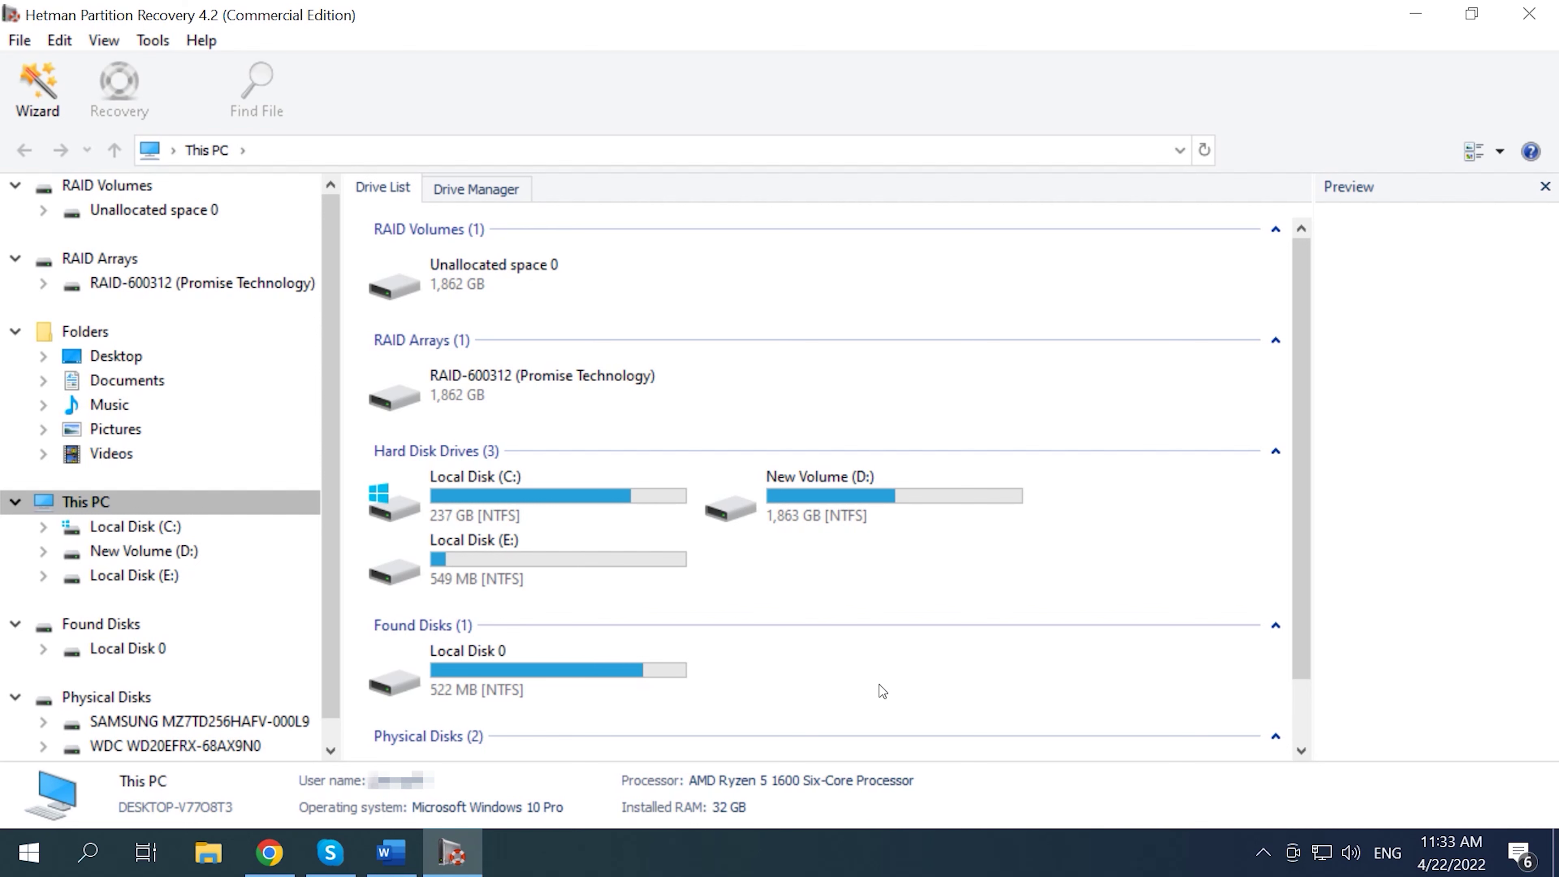
# Step: Start the Mount Disk wizard with Parallels as the virtual machine type
pyautogui.click(159, 41)
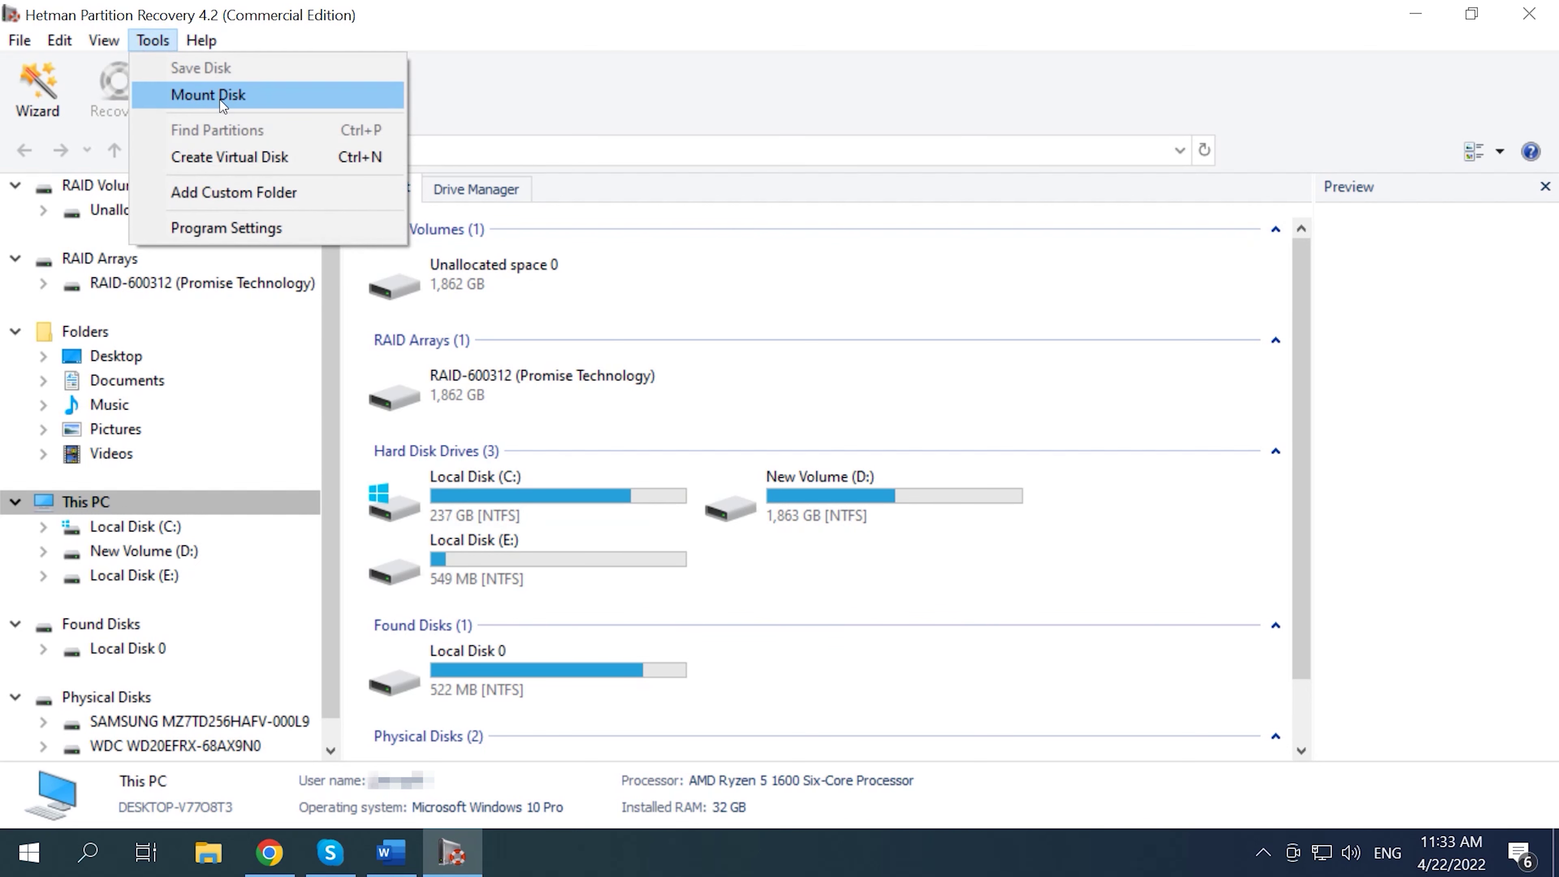
pyautogui.click(219, 101)
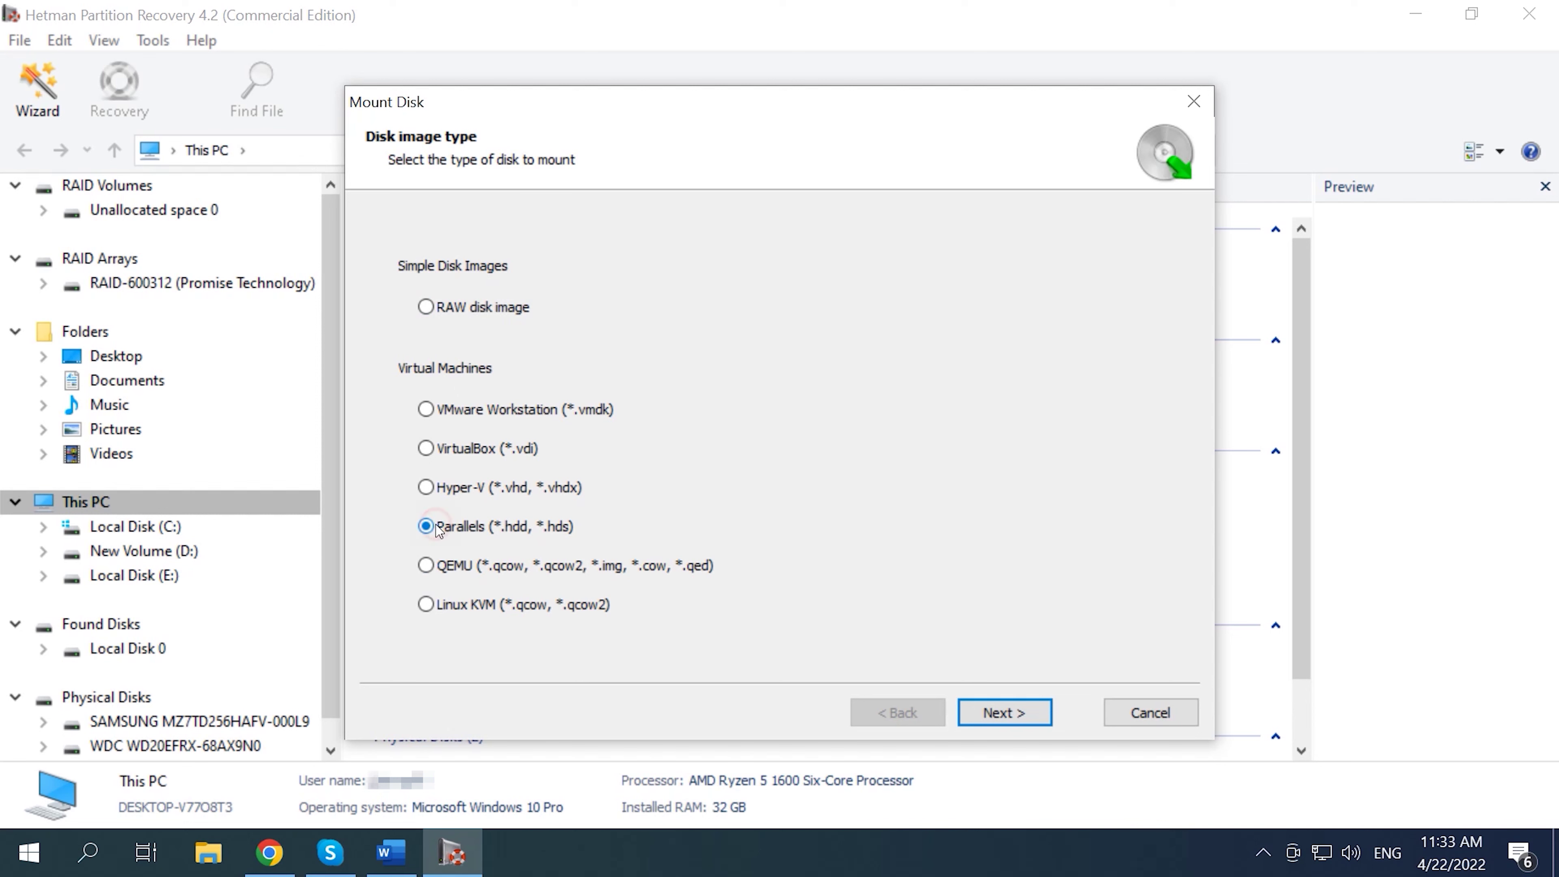
pyautogui.click(999, 714)
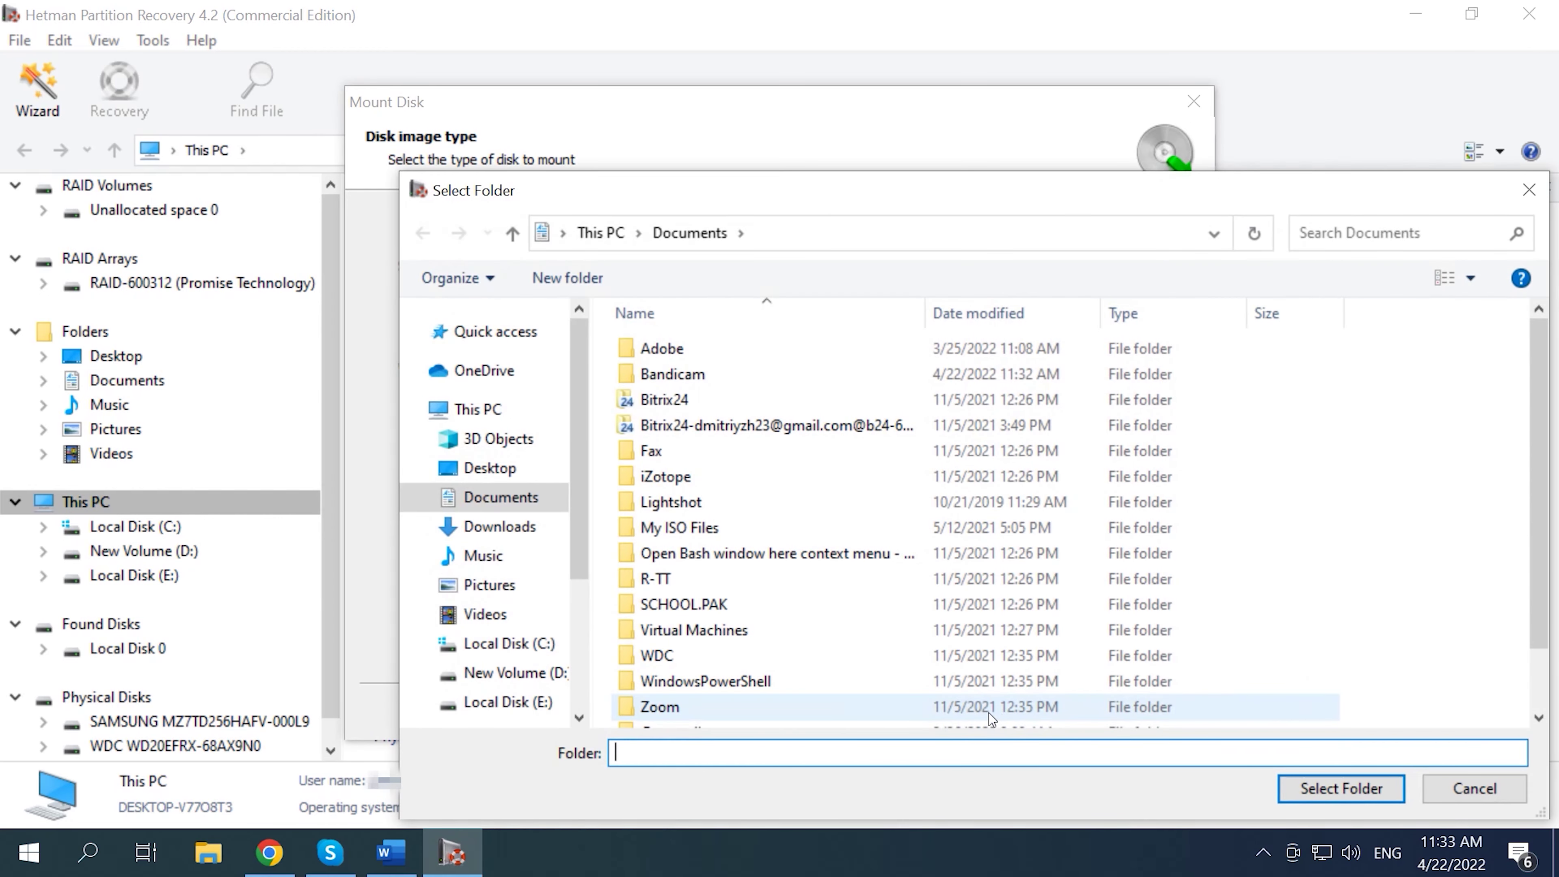
# Step: Select the D:\1\snapshot\Parallels folder as the VM location to list its disk images
pyautogui.click(518, 676)
pyautogui.doubleClick(661, 341)
pyautogui.doubleClick(688, 450)
pyautogui.click(663, 356)
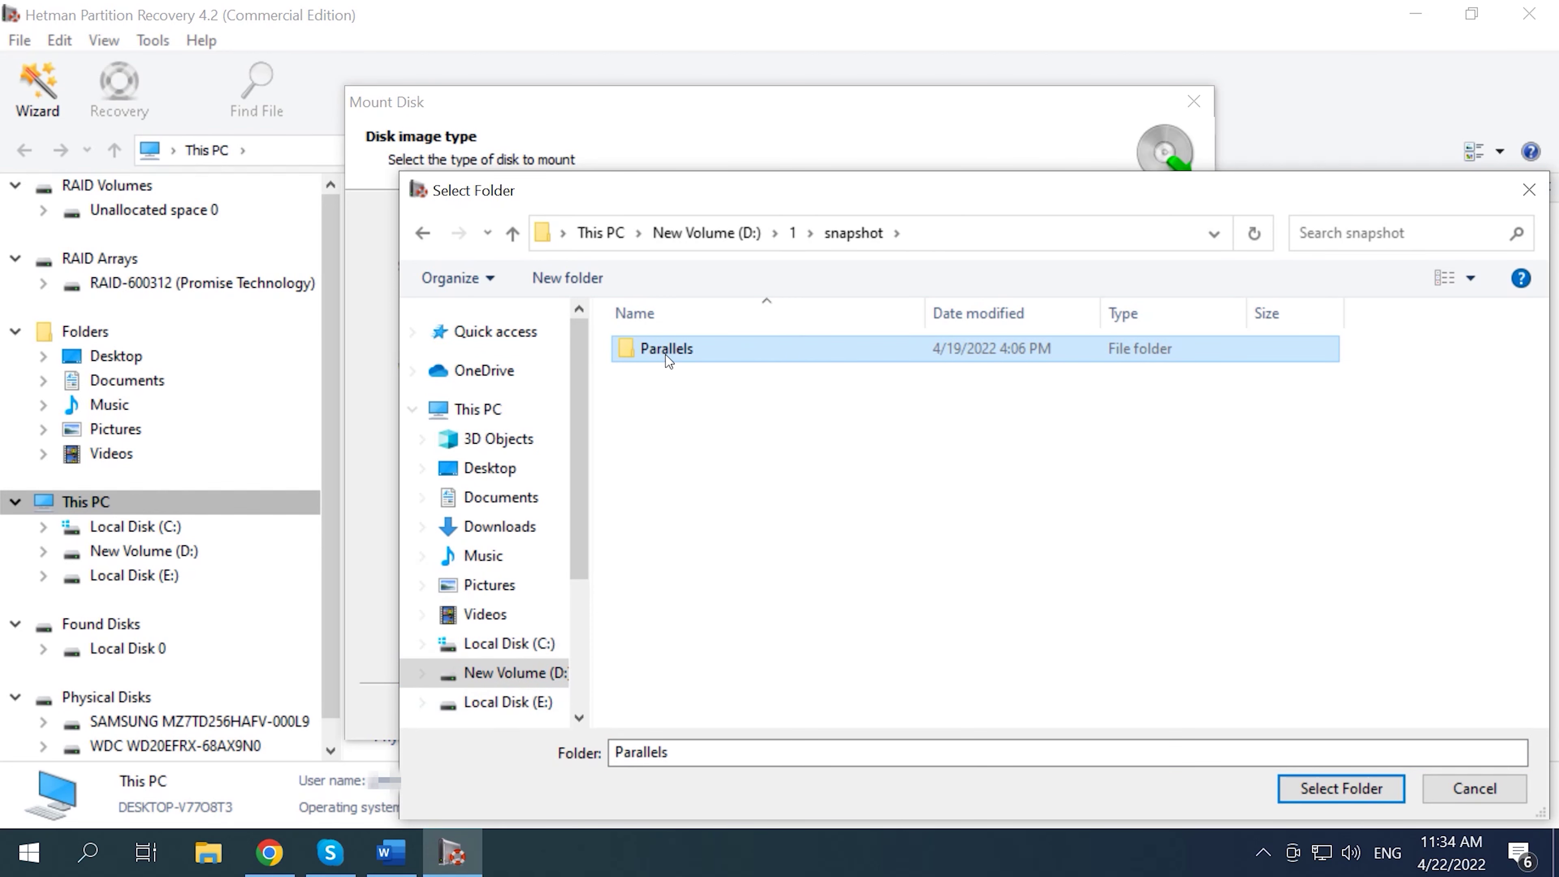
pyautogui.click(1358, 793)
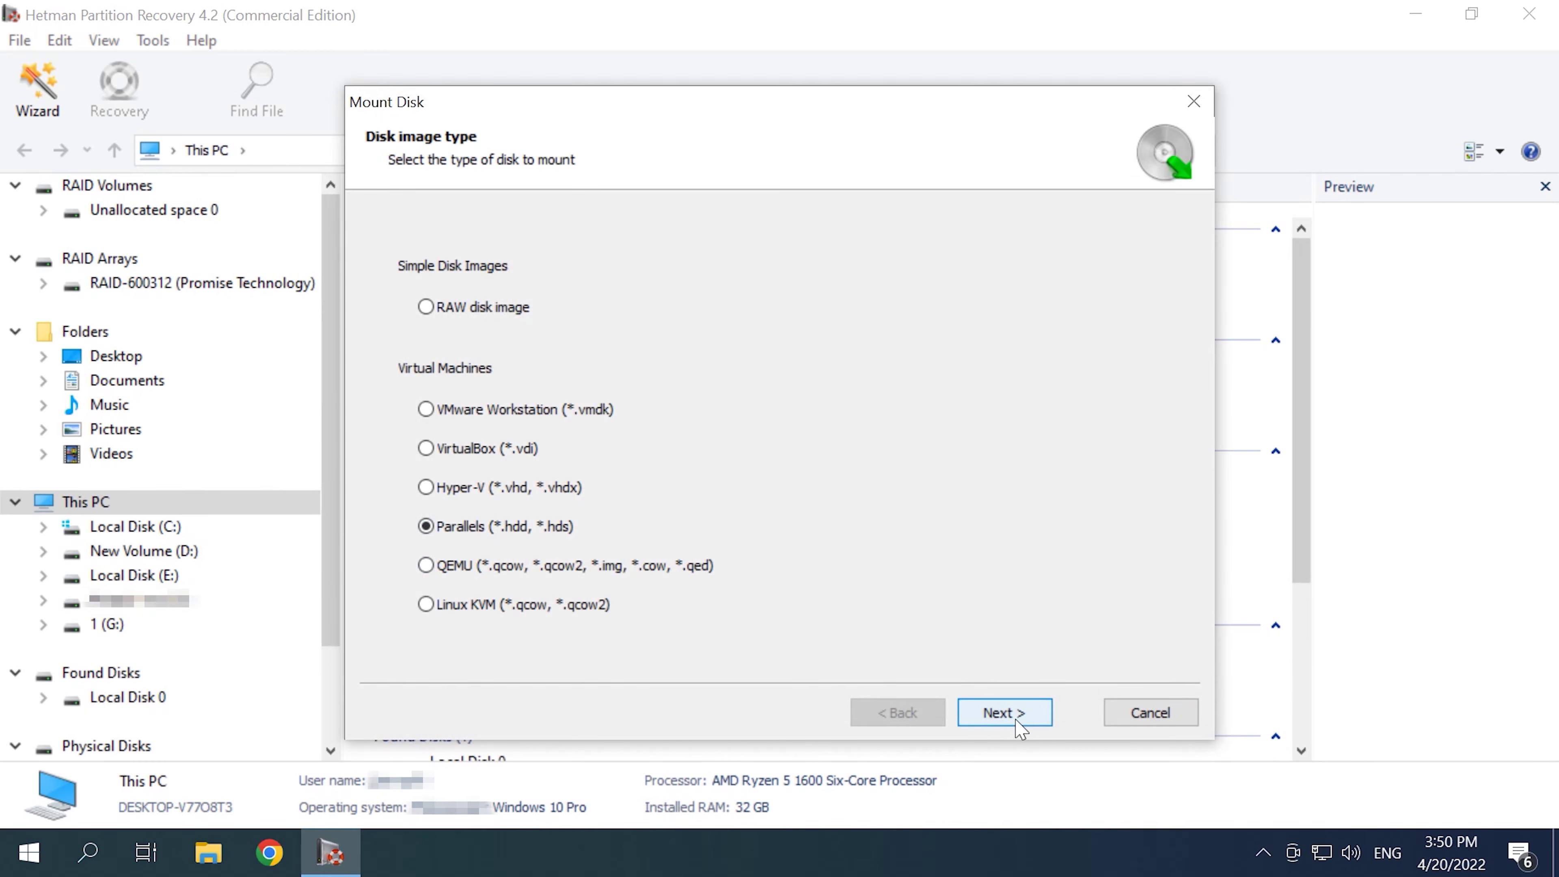
# Step: Mount Windows 10.pvm from Network > MACBOOKAIR-ED84 > Parallels, loading its active disk images
pyautogui.click(1017, 725)
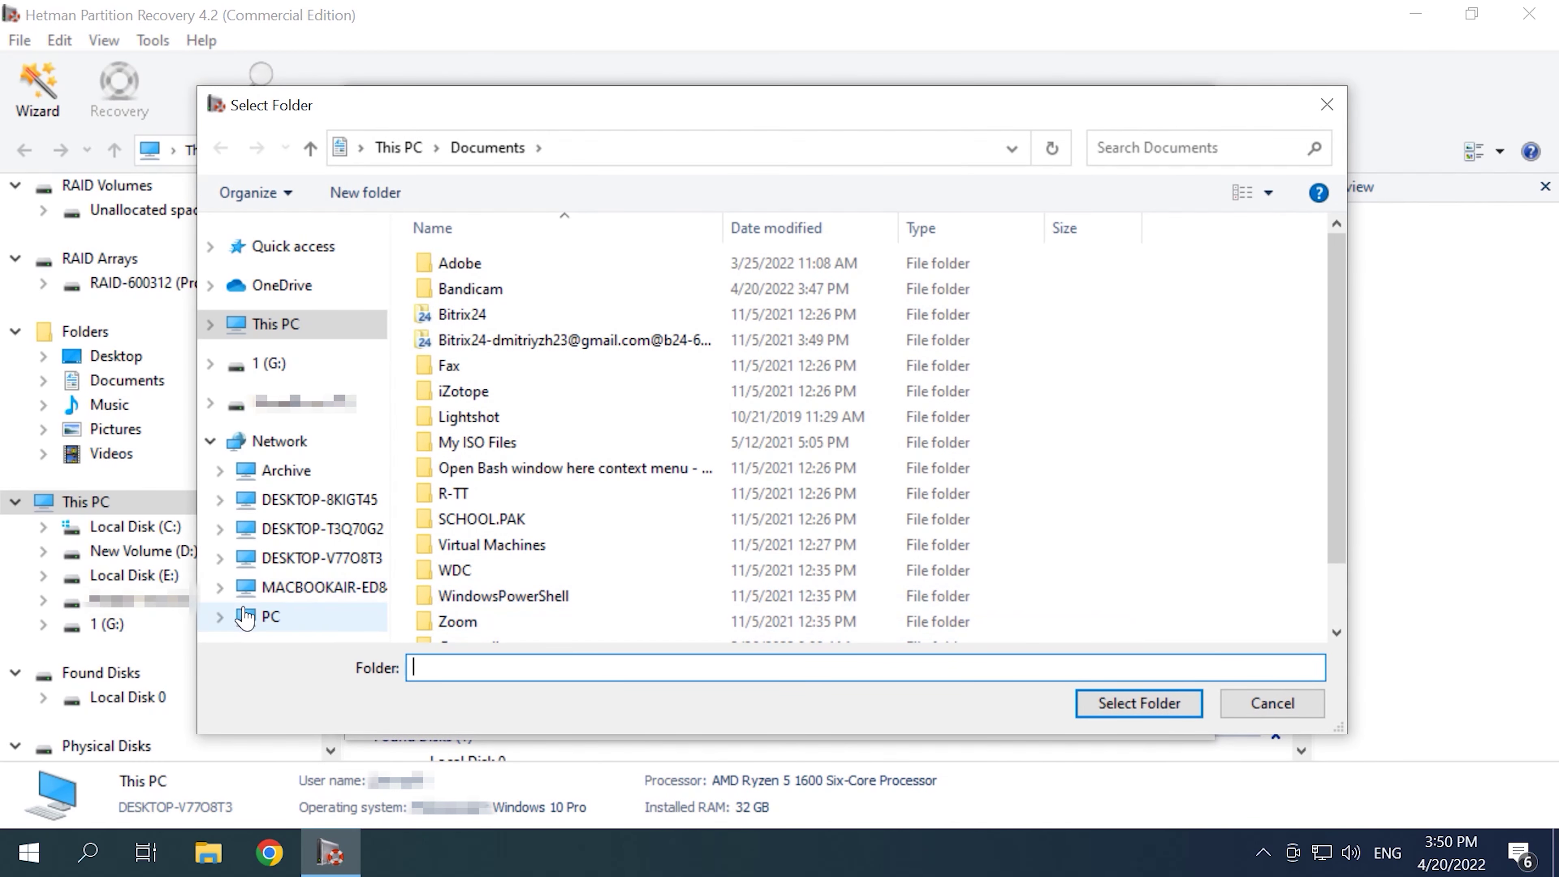
pyautogui.click(318, 589)
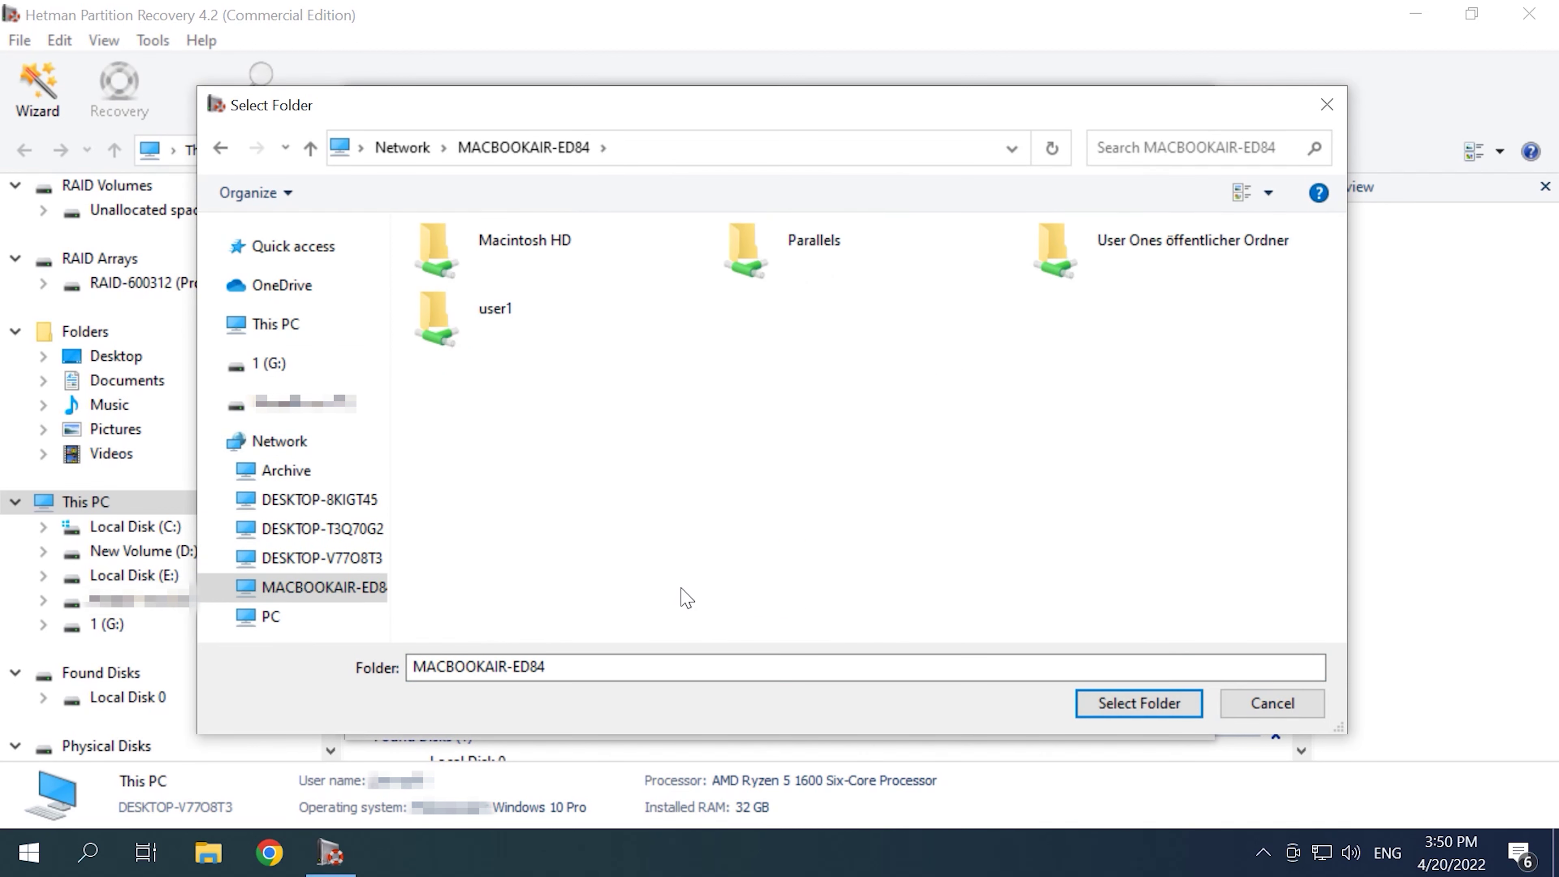
pyautogui.click(767, 249)
pyautogui.doubleClick(822, 271)
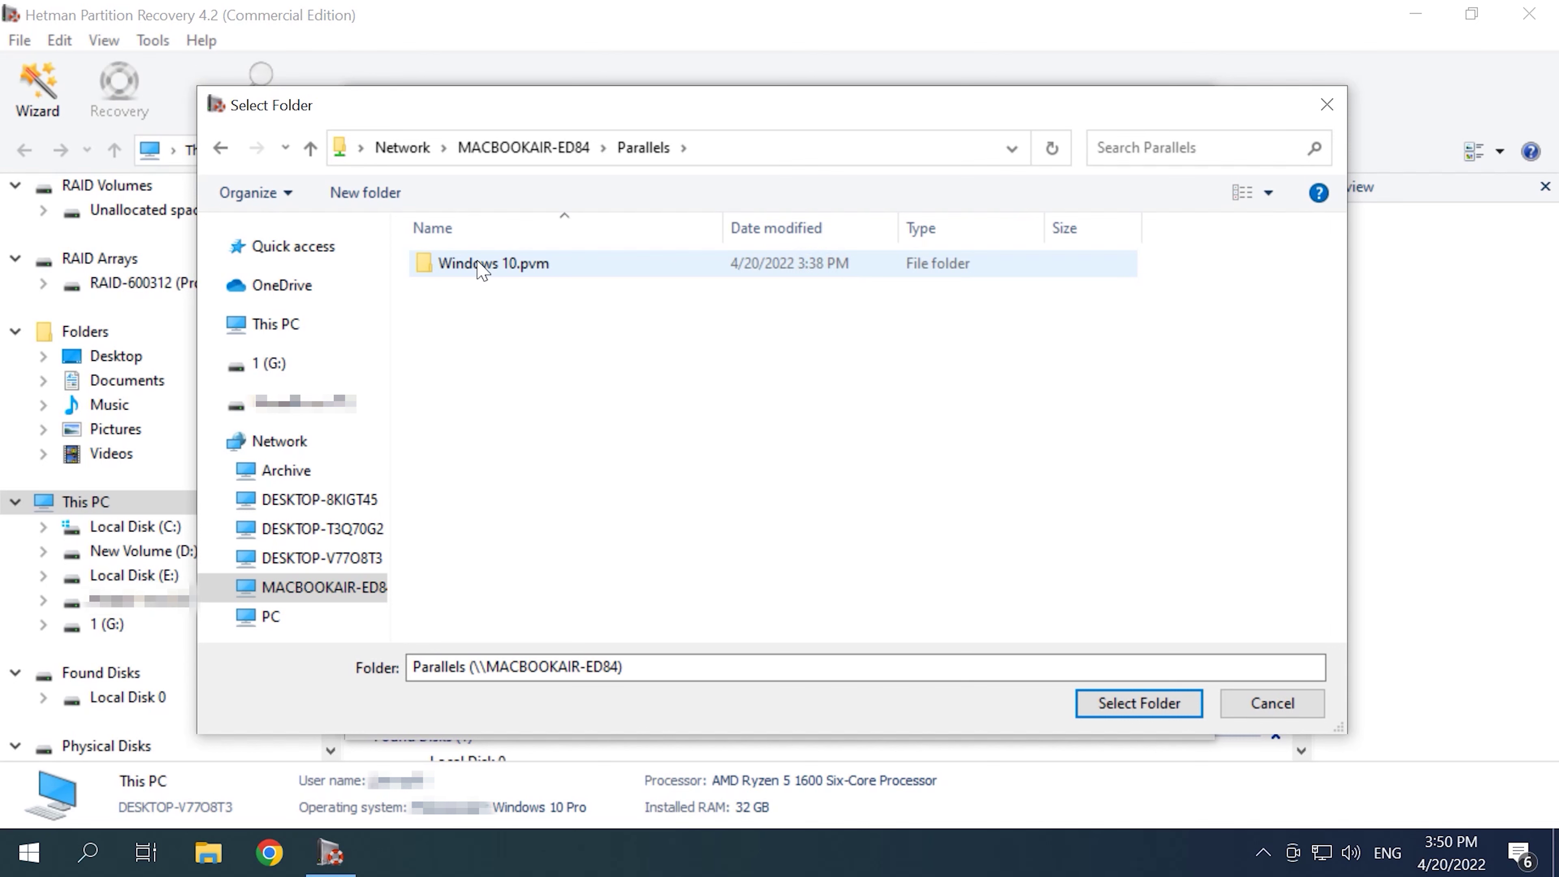
pyautogui.click(483, 271)
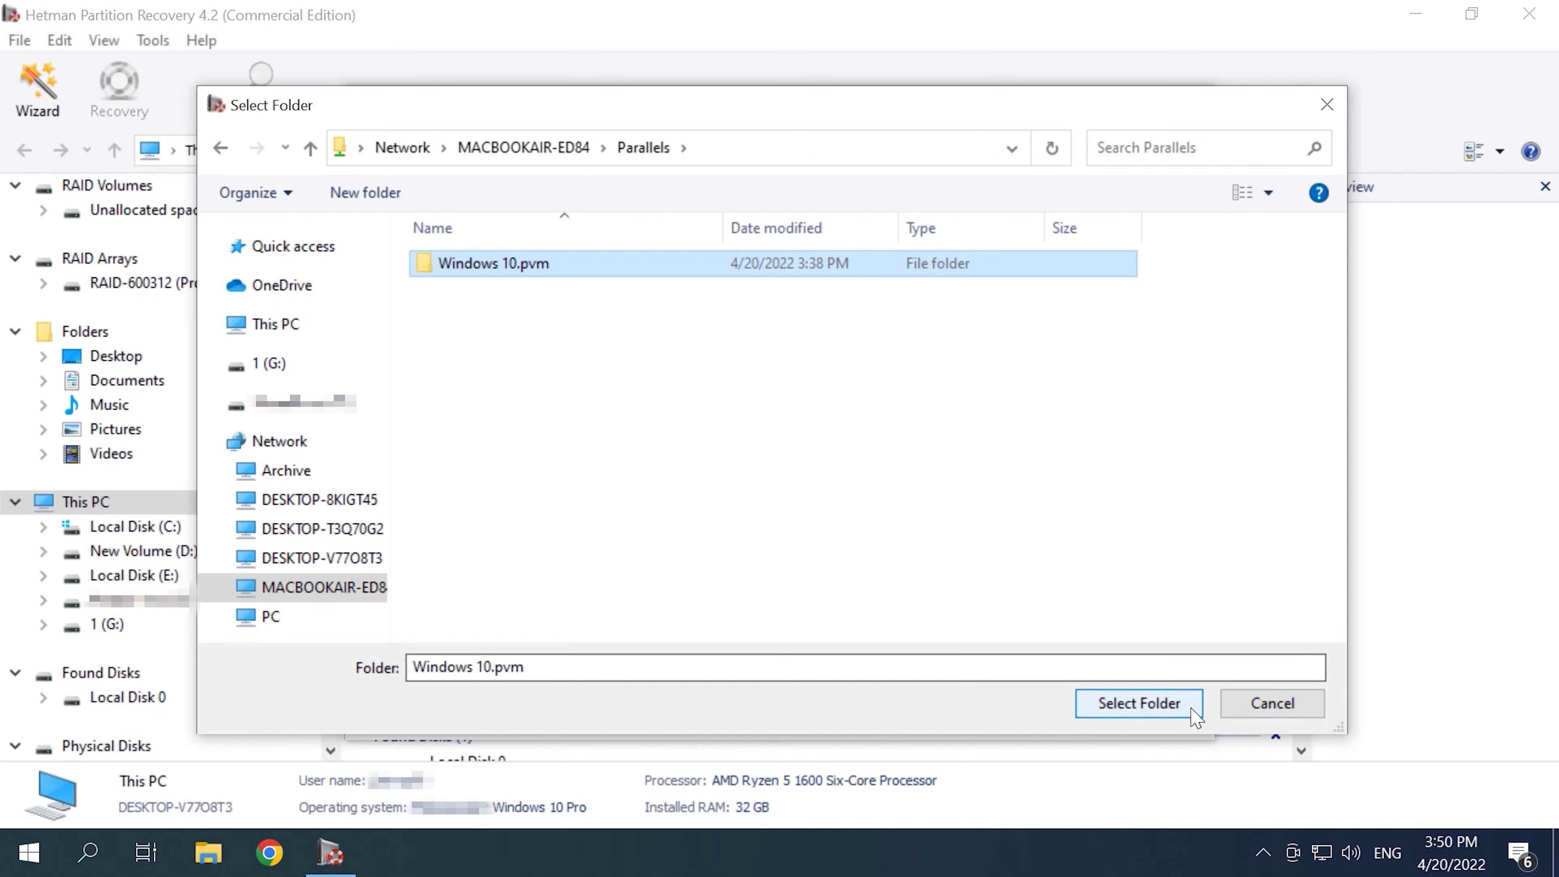
pyautogui.click(1159, 704)
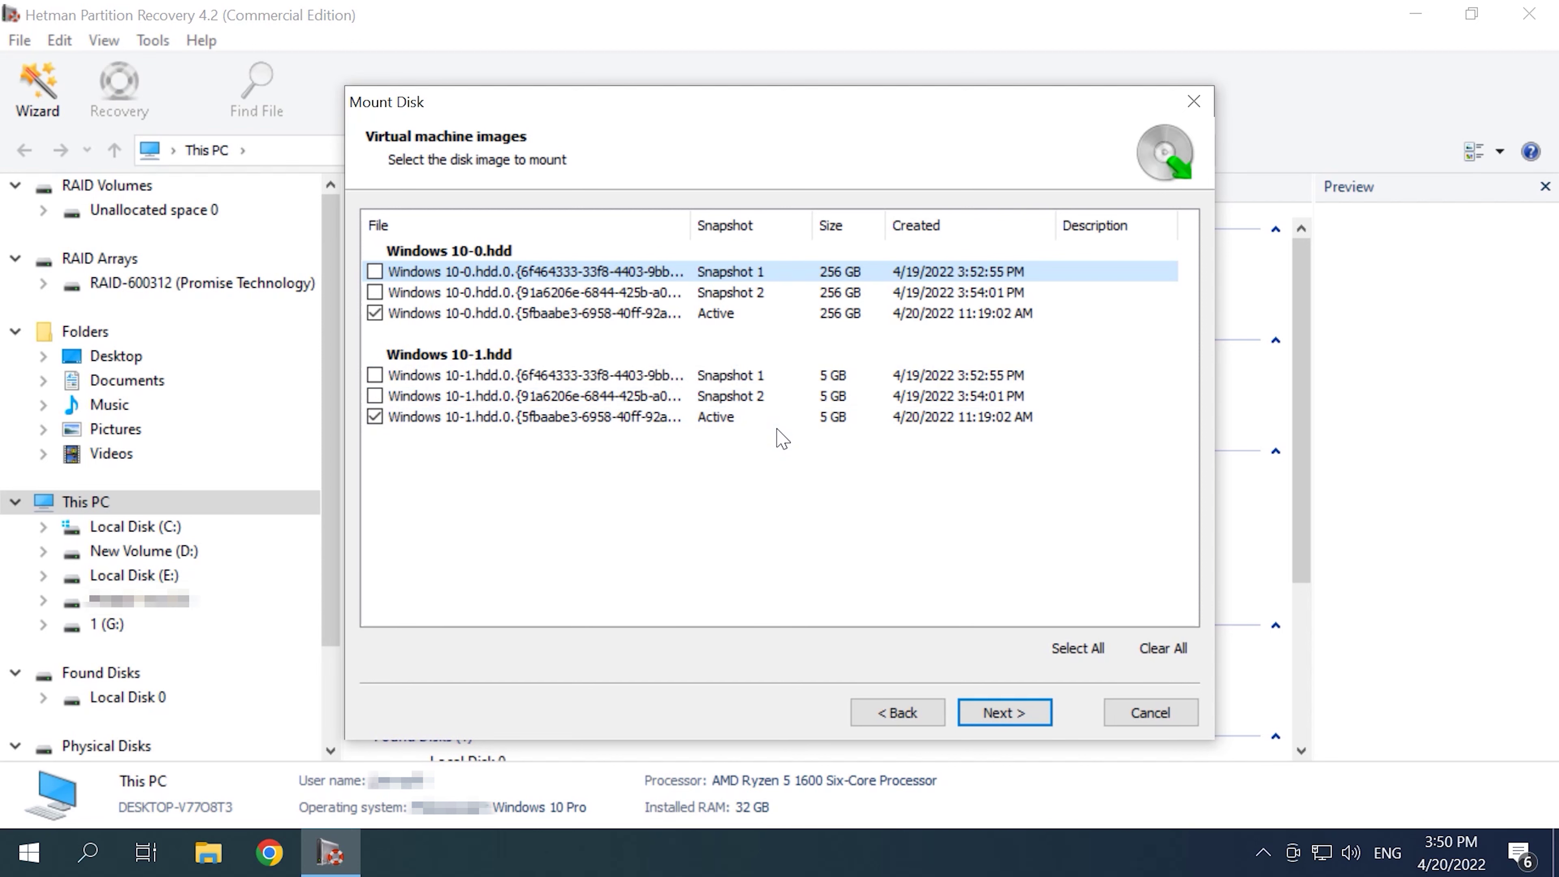
pyautogui.click(1004, 713)
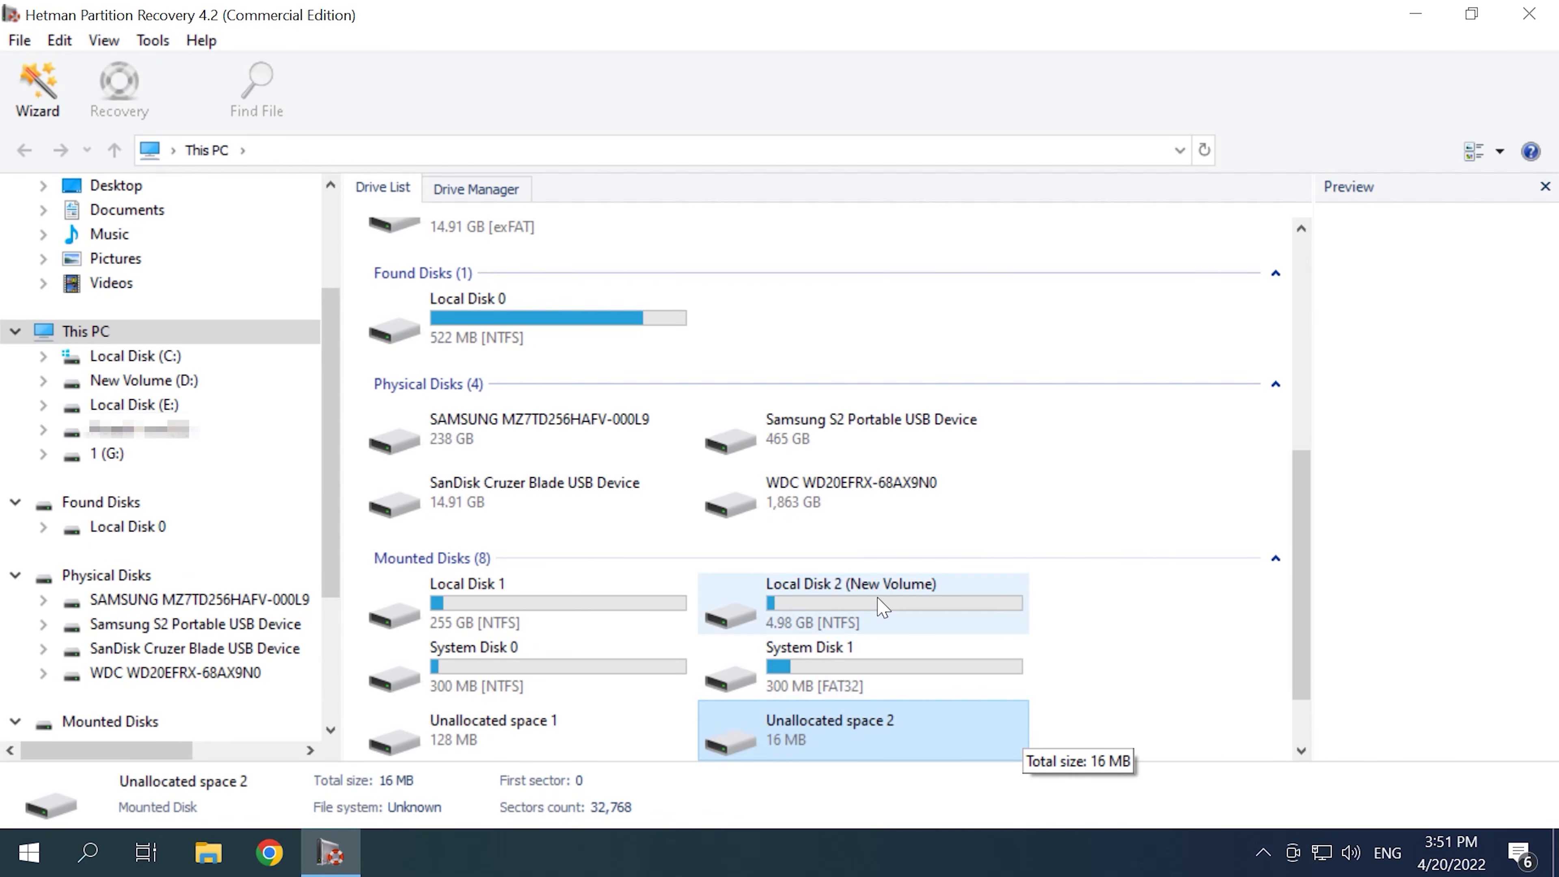
# Step: Open Local Disk 2 (New Volume) for analysis and run a Fast scan
pyautogui.click(900, 609)
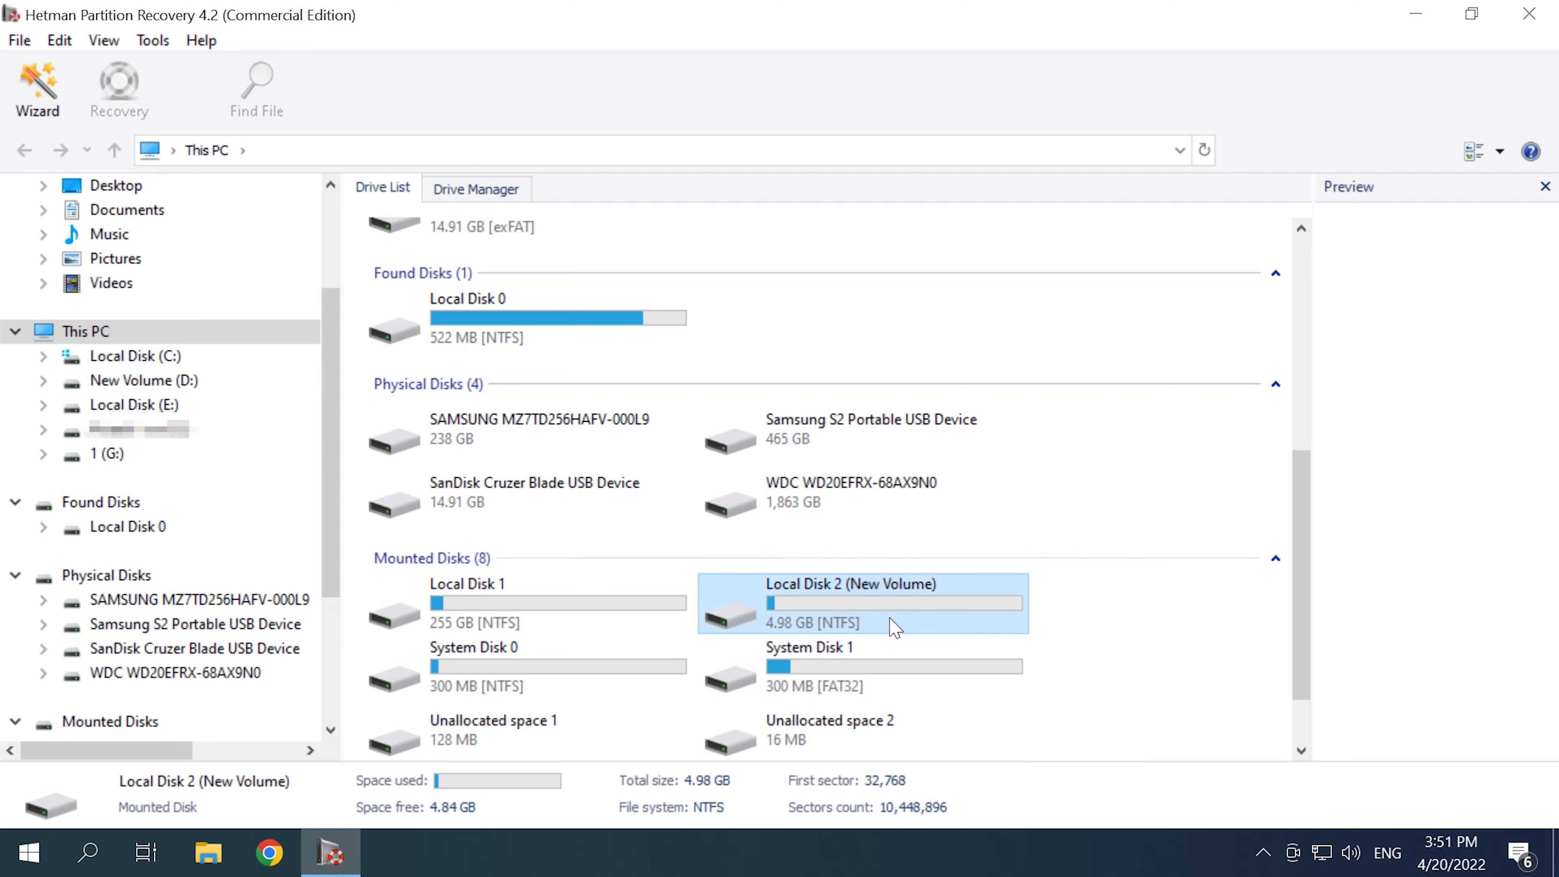
pyautogui.rightClick(890, 618)
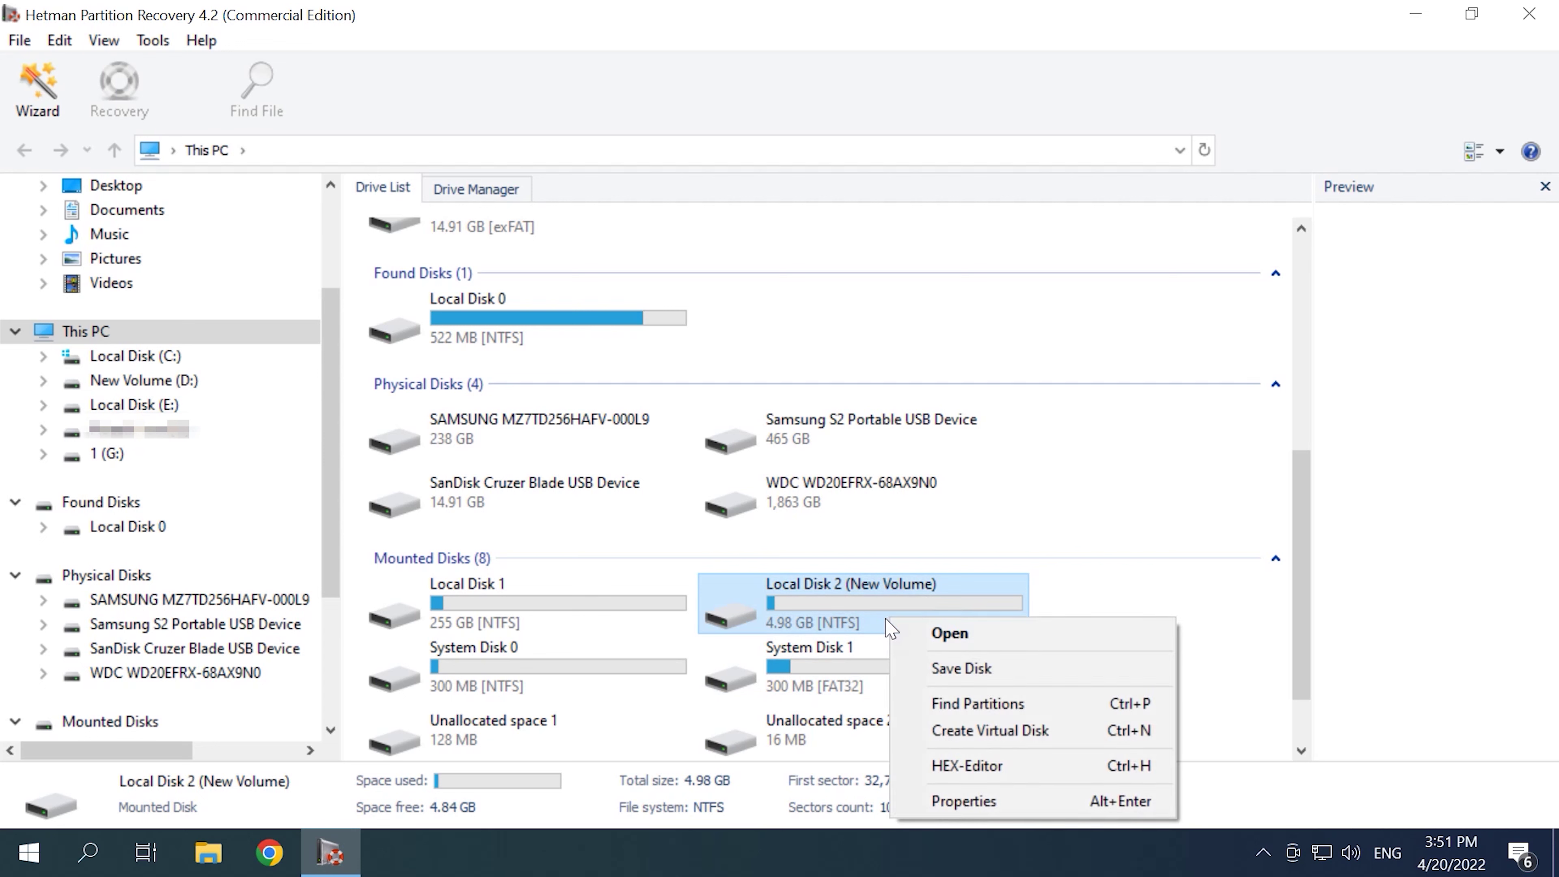
pyautogui.click(973, 638)
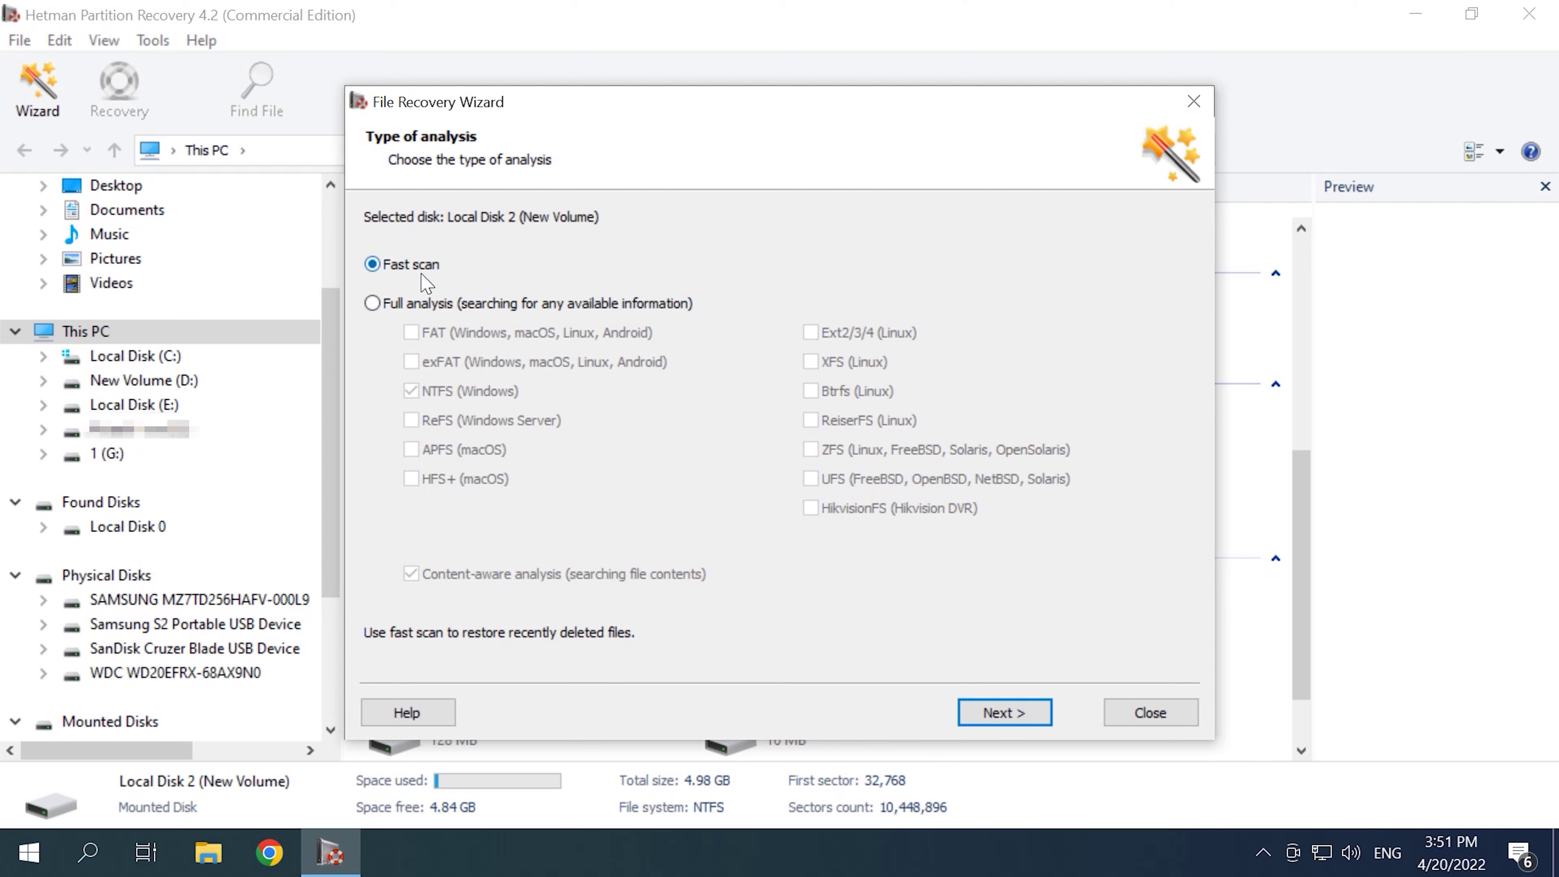
pyautogui.click(423, 304)
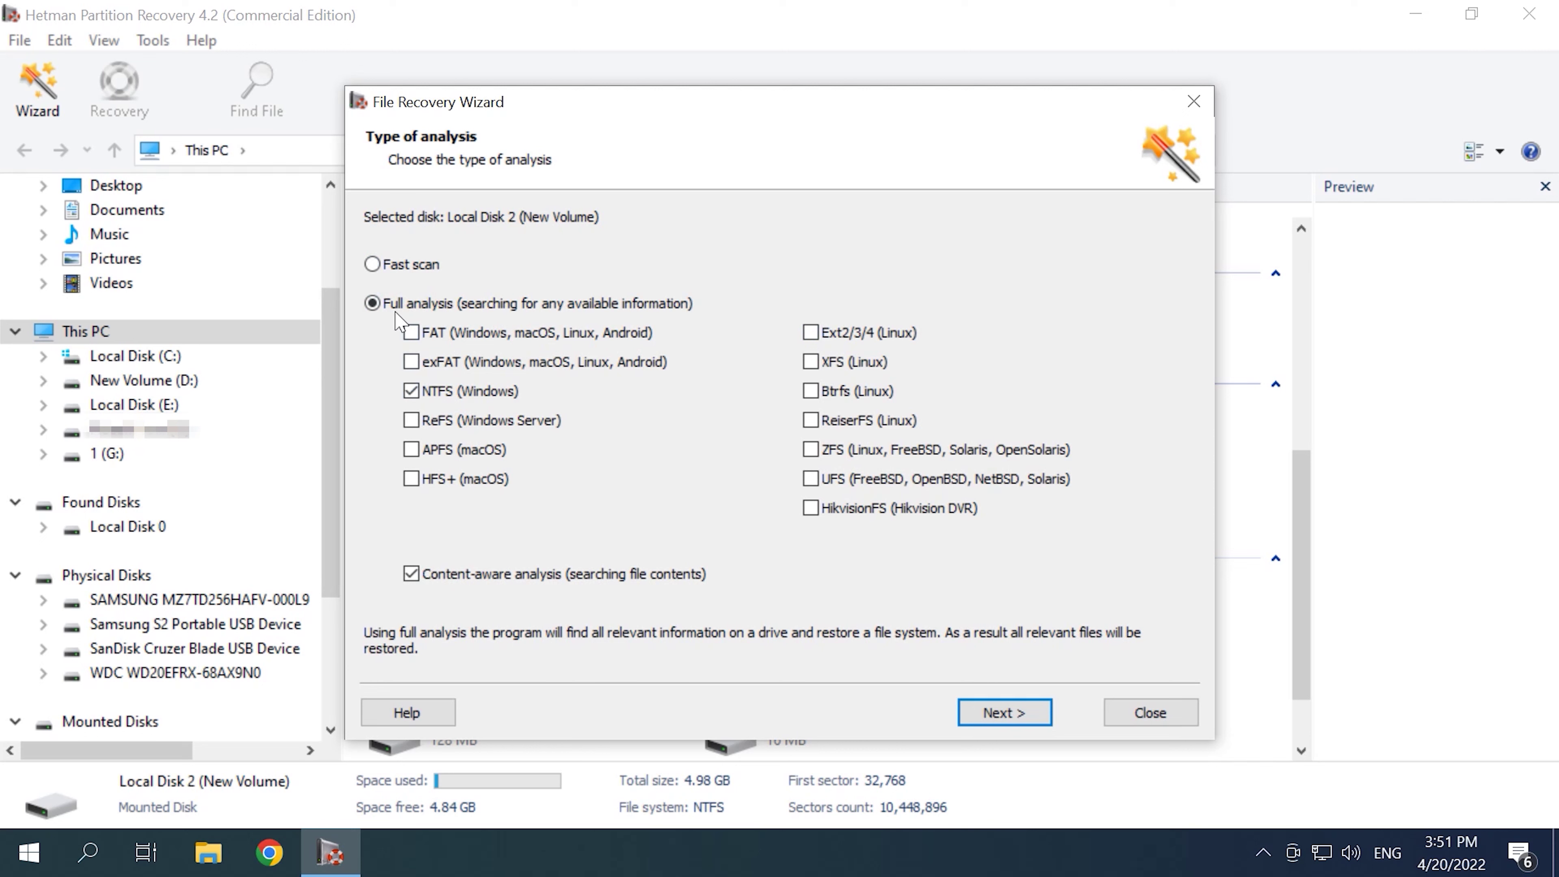
pyautogui.click(375, 263)
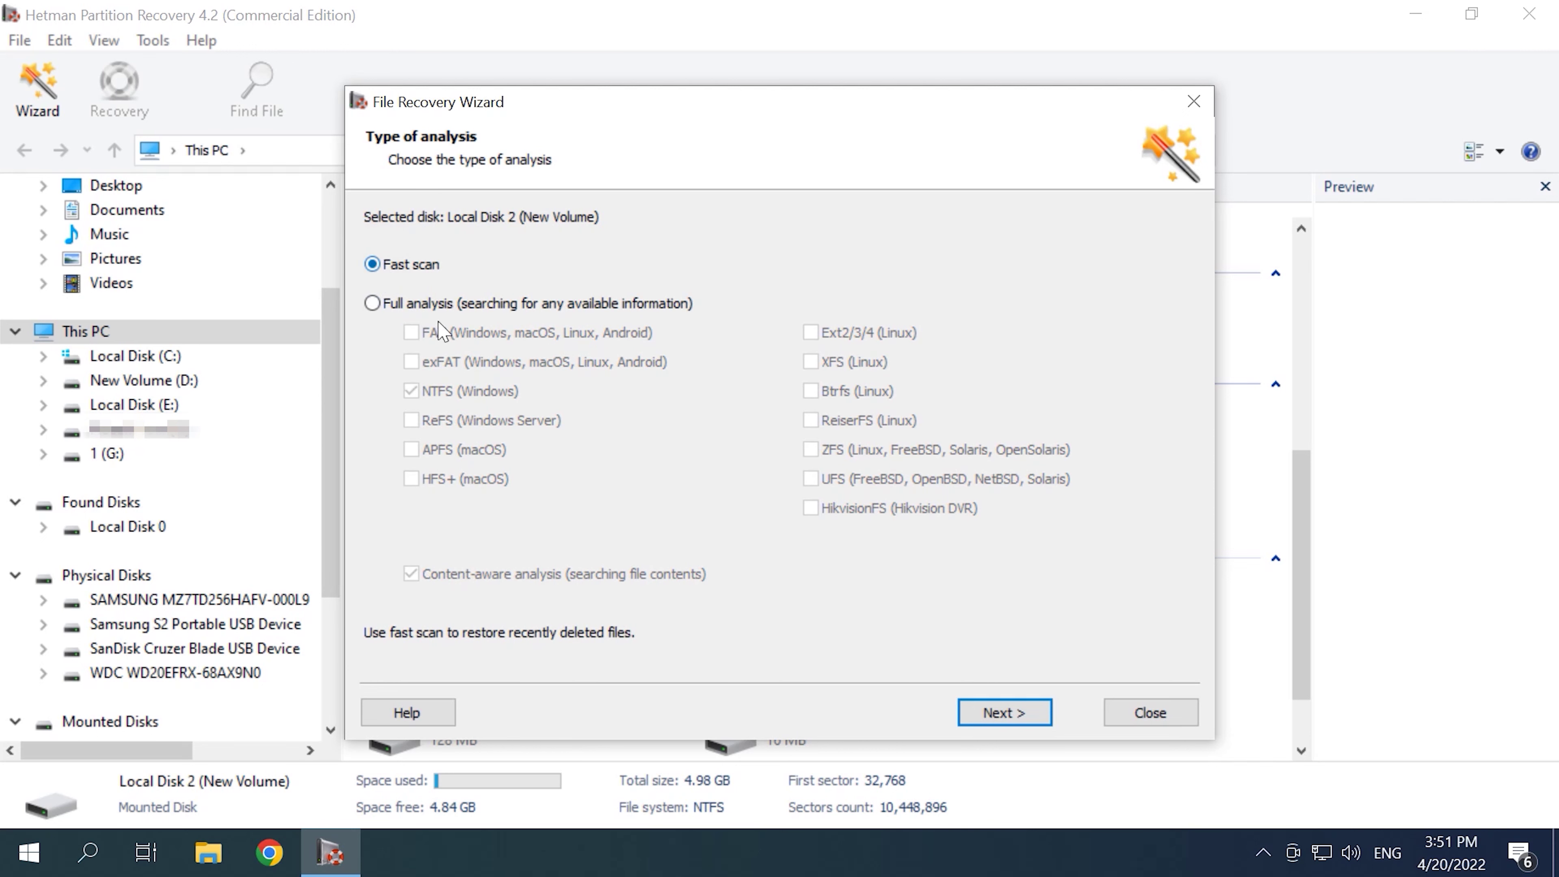
pyautogui.click(1020, 723)
# Step: Finish the wizard, open the scanned data folder and preview the deleted image 029.jpg
pyautogui.click(1020, 723)
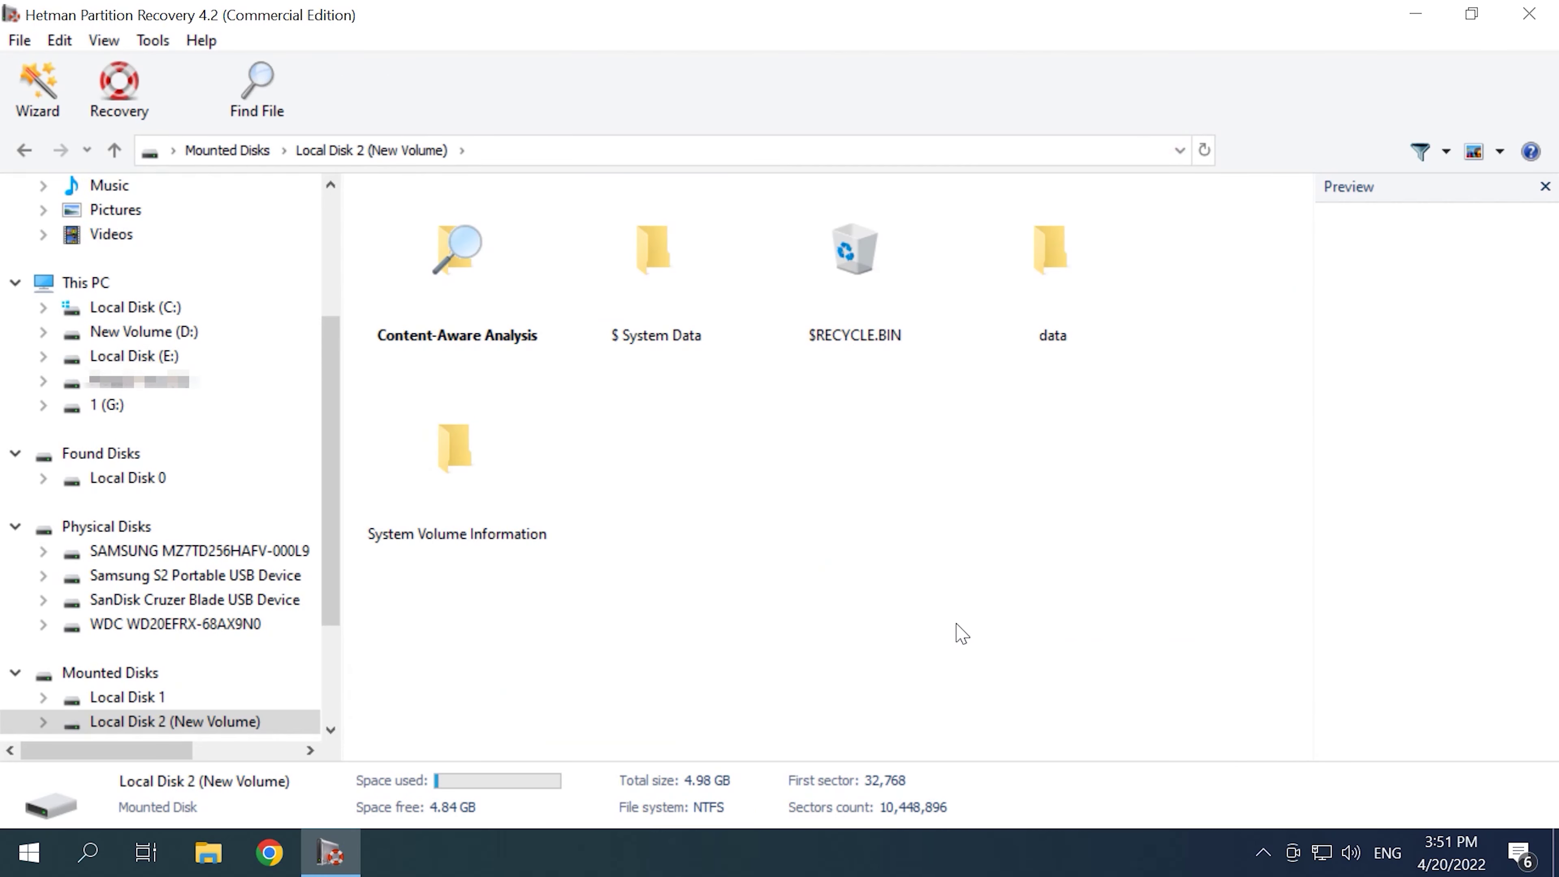
pyautogui.doubleClick(1045, 332)
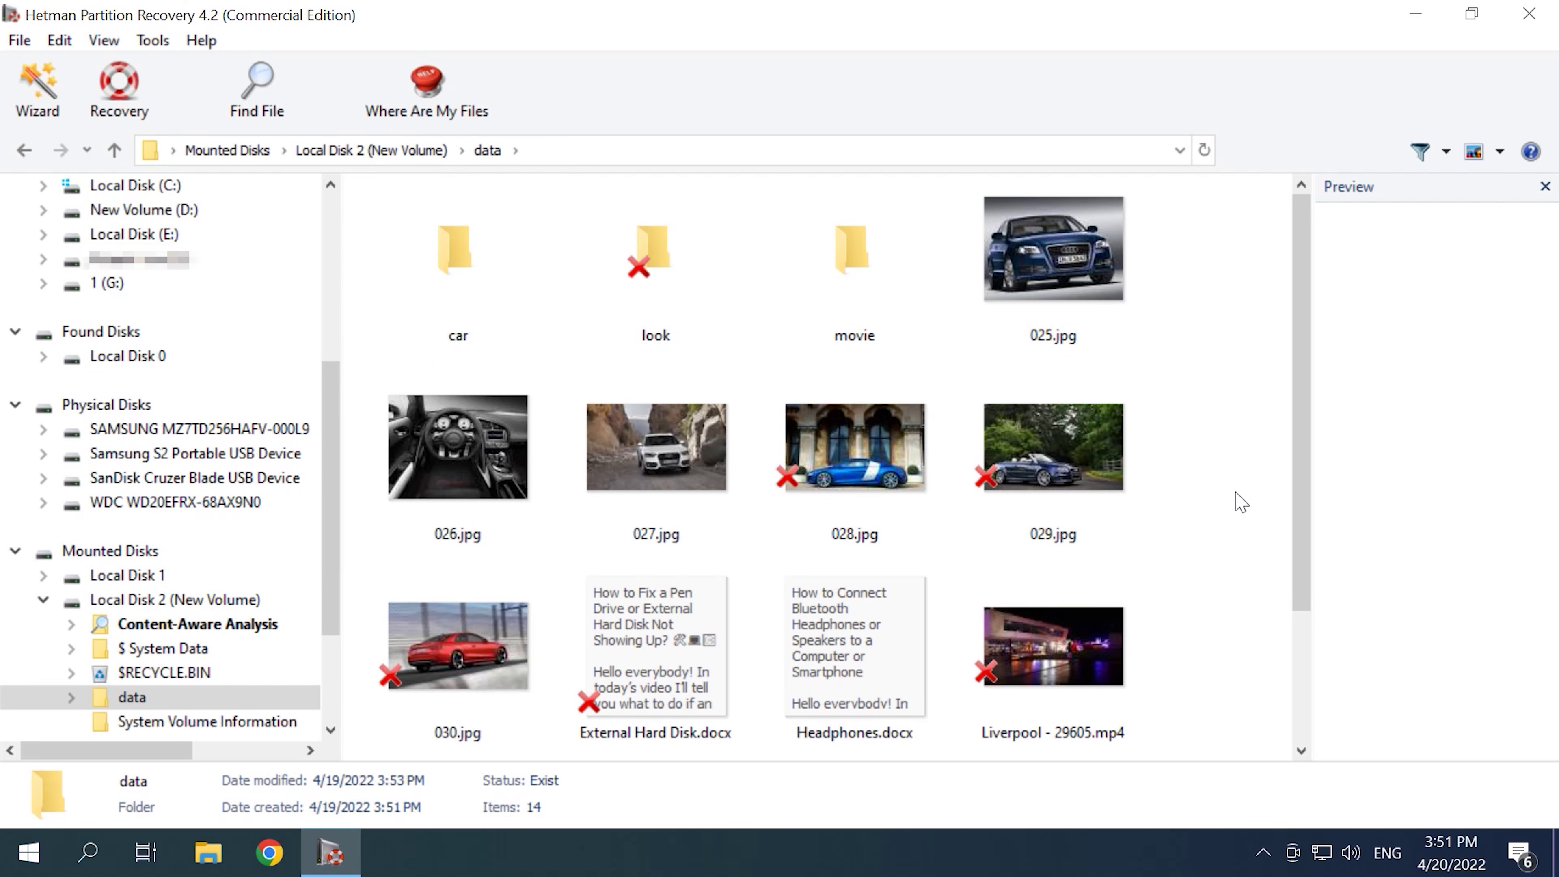
pyautogui.scroll(-3, 1234, 504)
pyautogui.scroll(3, 1234, 506)
pyautogui.click(1060, 468)
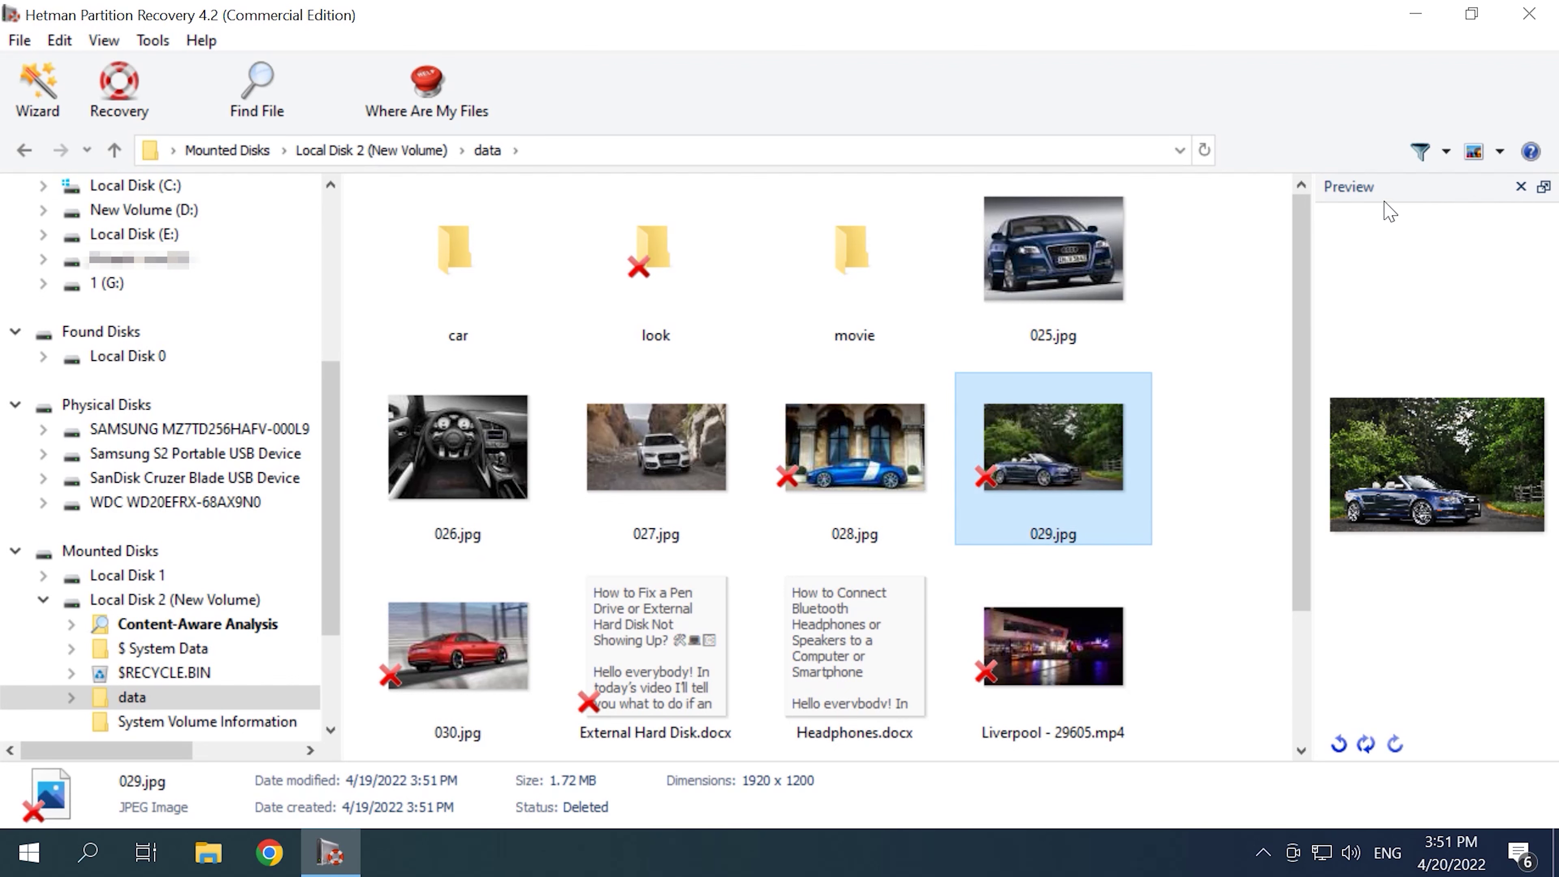
pyautogui.click(258, 97)
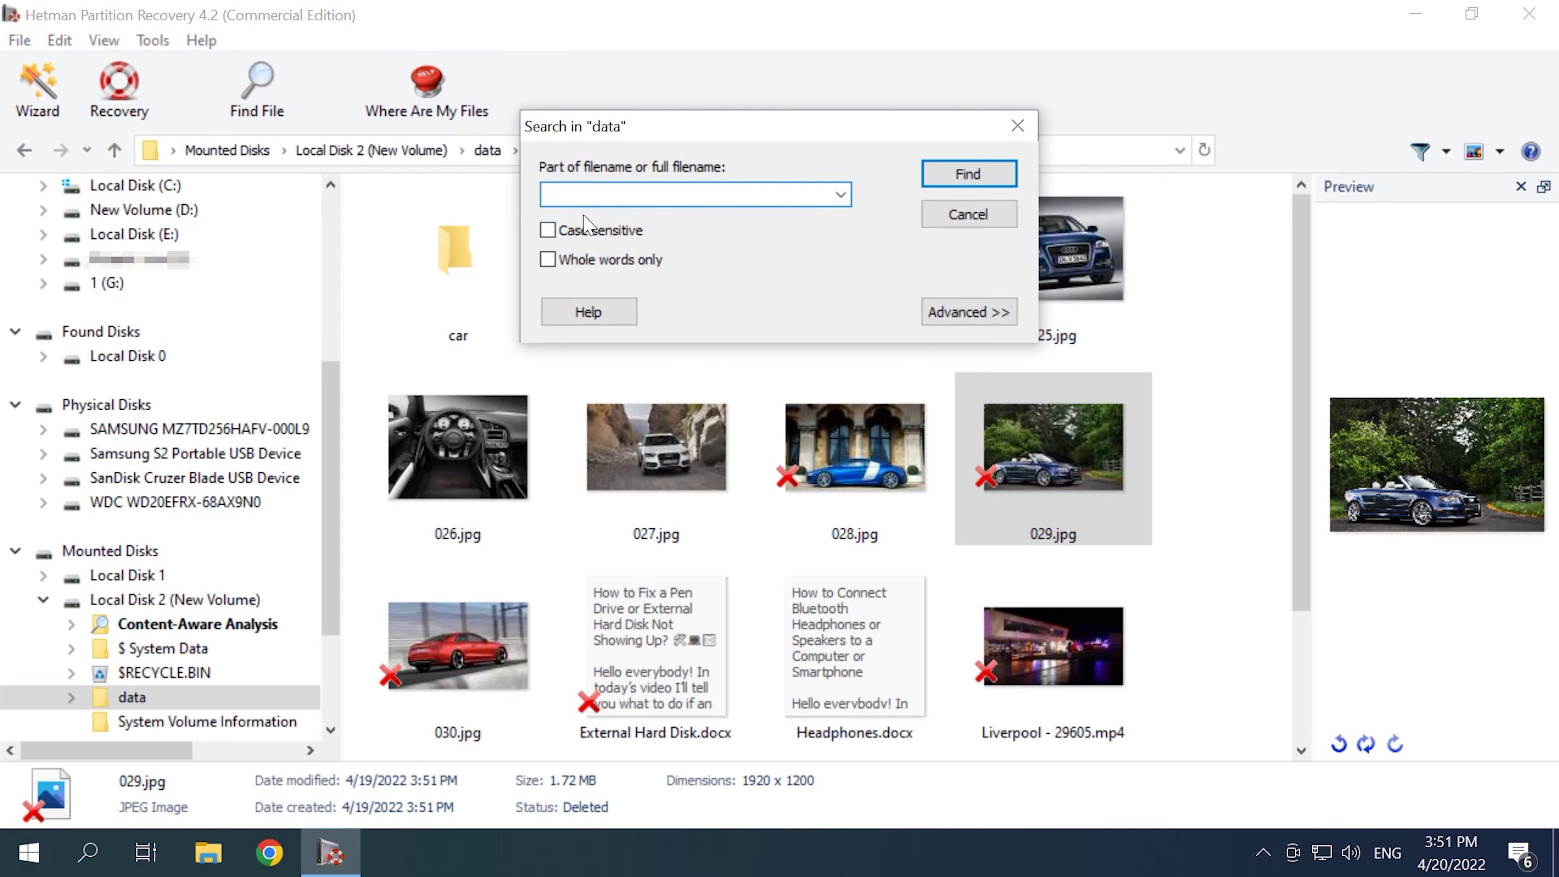
pyautogui.click(1019, 126)
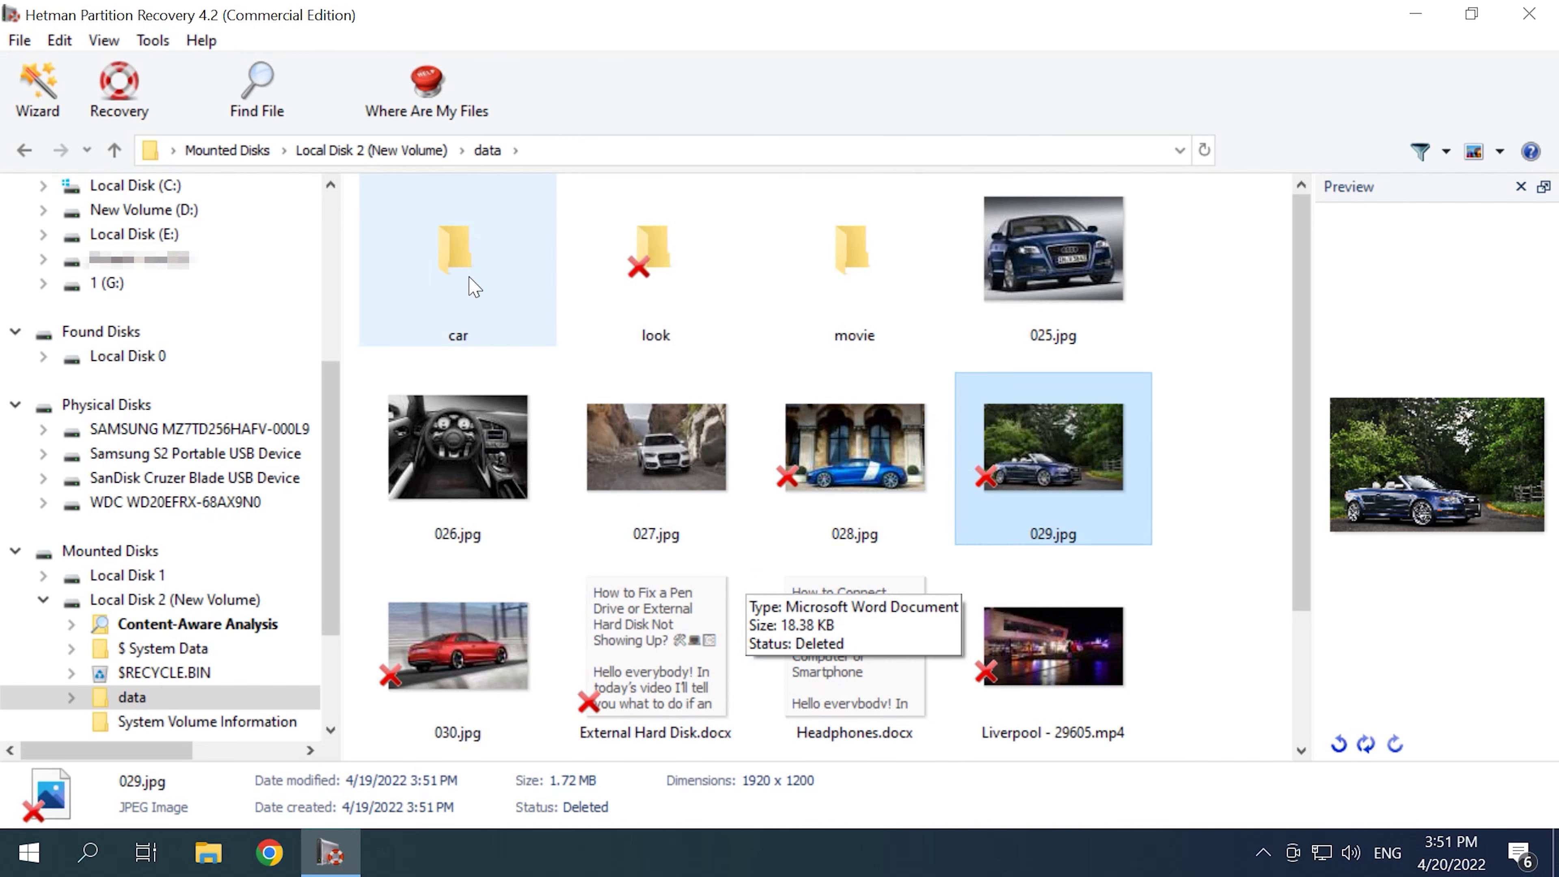
# Step: Check the car and look folders, then select 028.jpg and 029.jpg for recovery
pyautogui.doubleClick(467, 277)
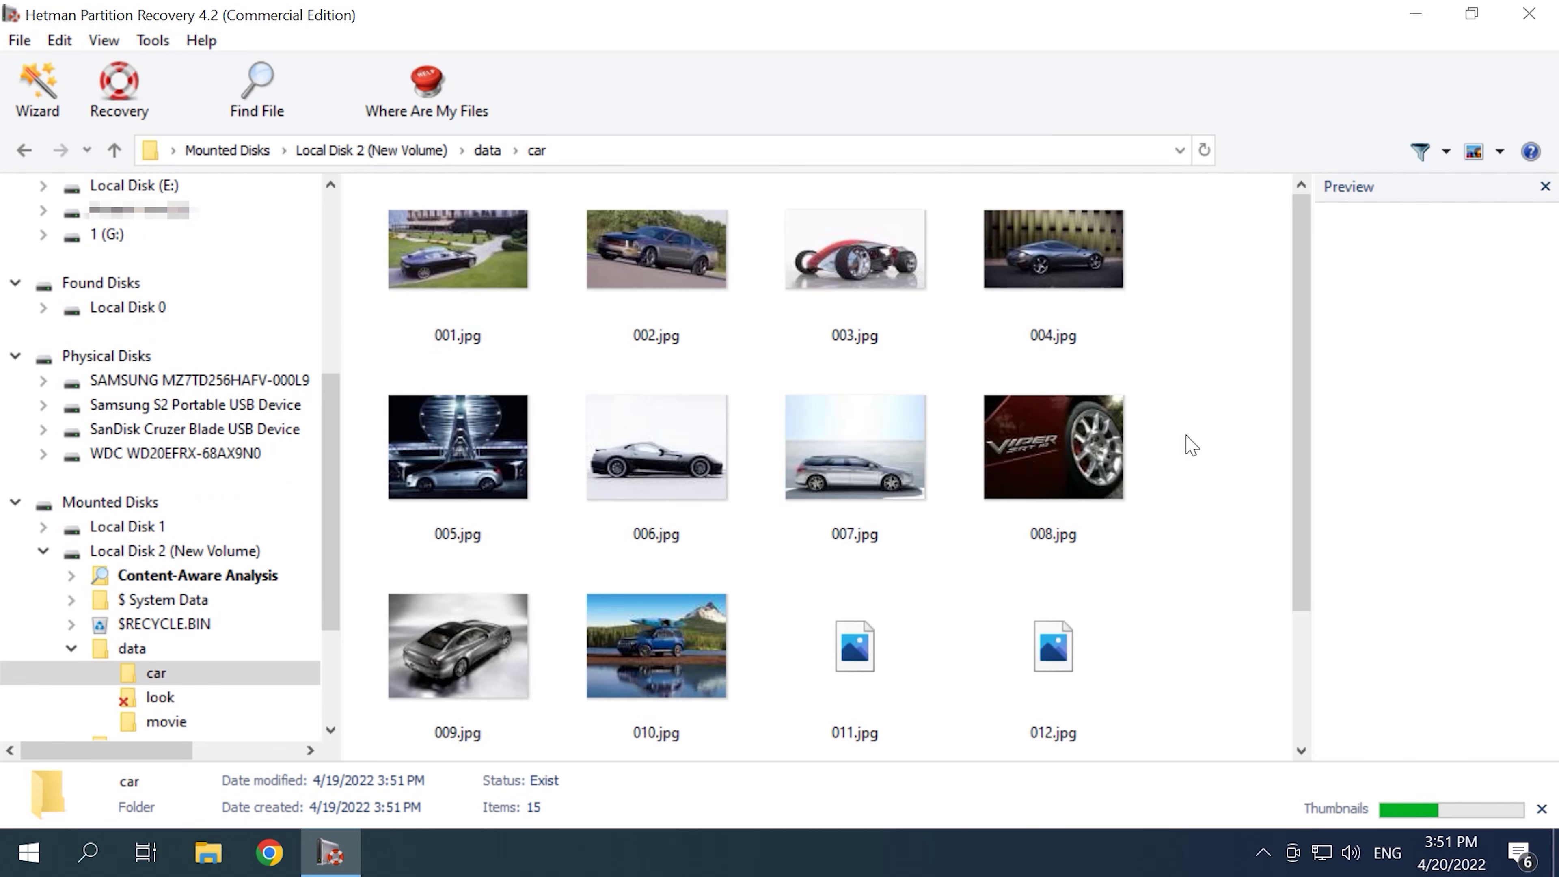
pyautogui.click(115, 150)
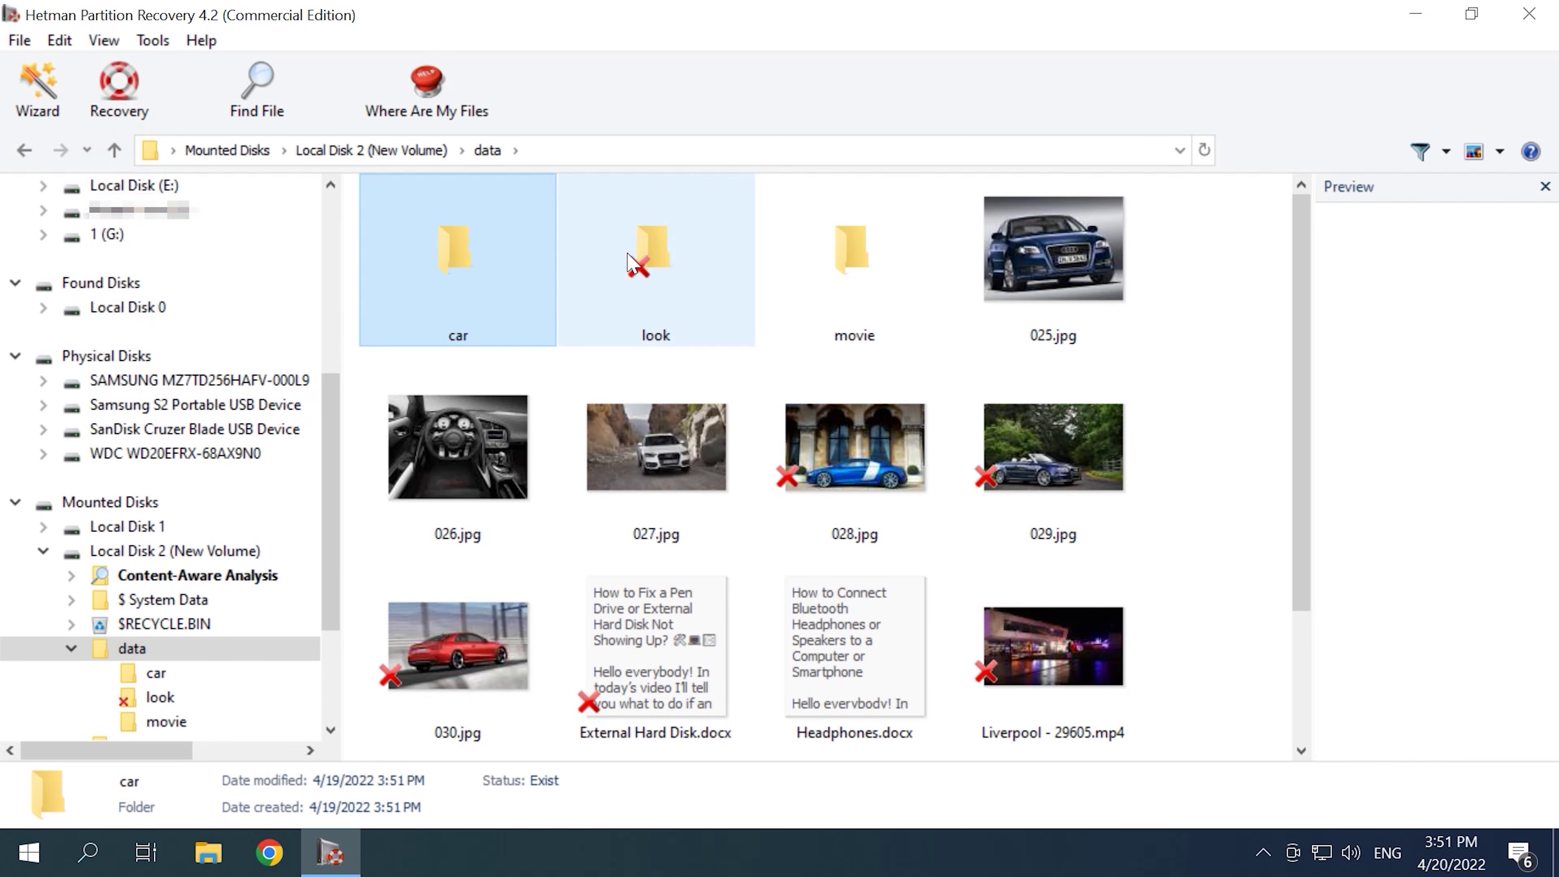
pyautogui.doubleClick(629, 261)
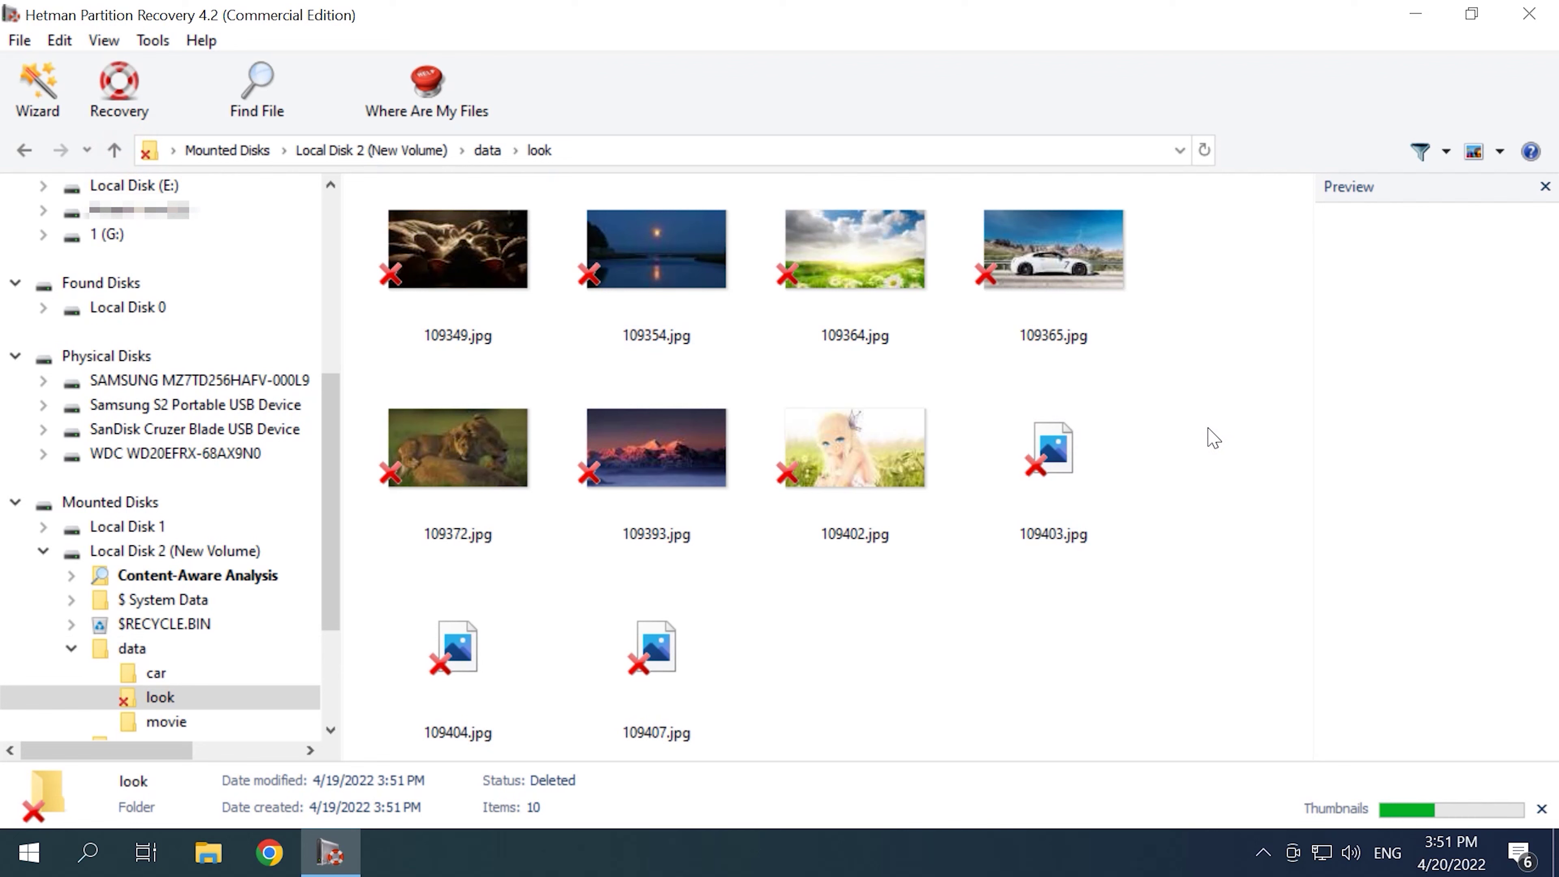
pyautogui.click(114, 150)
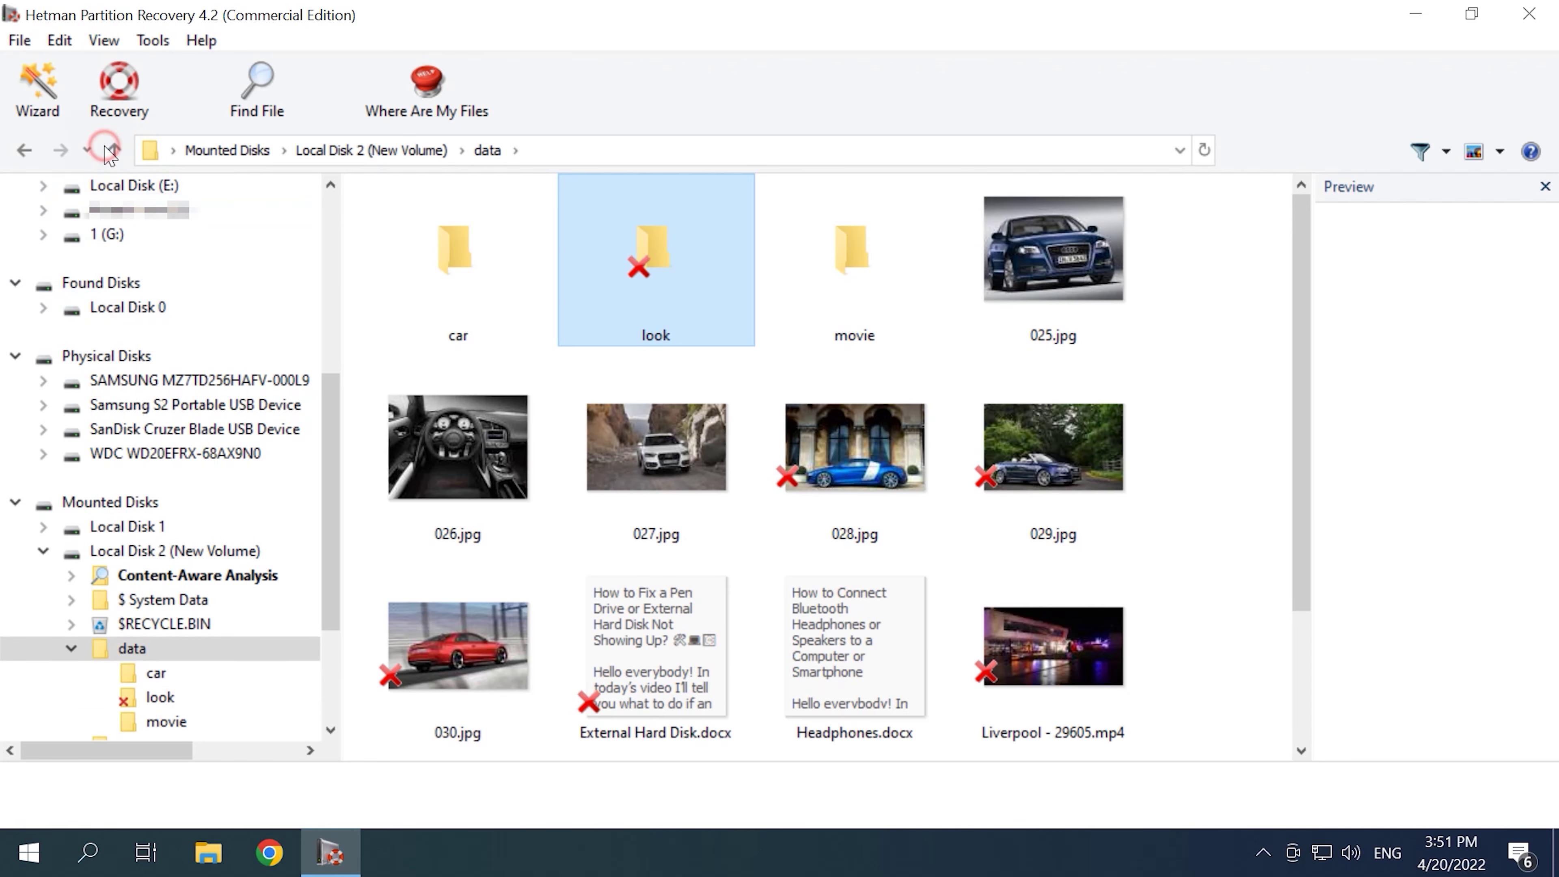
pyautogui.click(1182, 479)
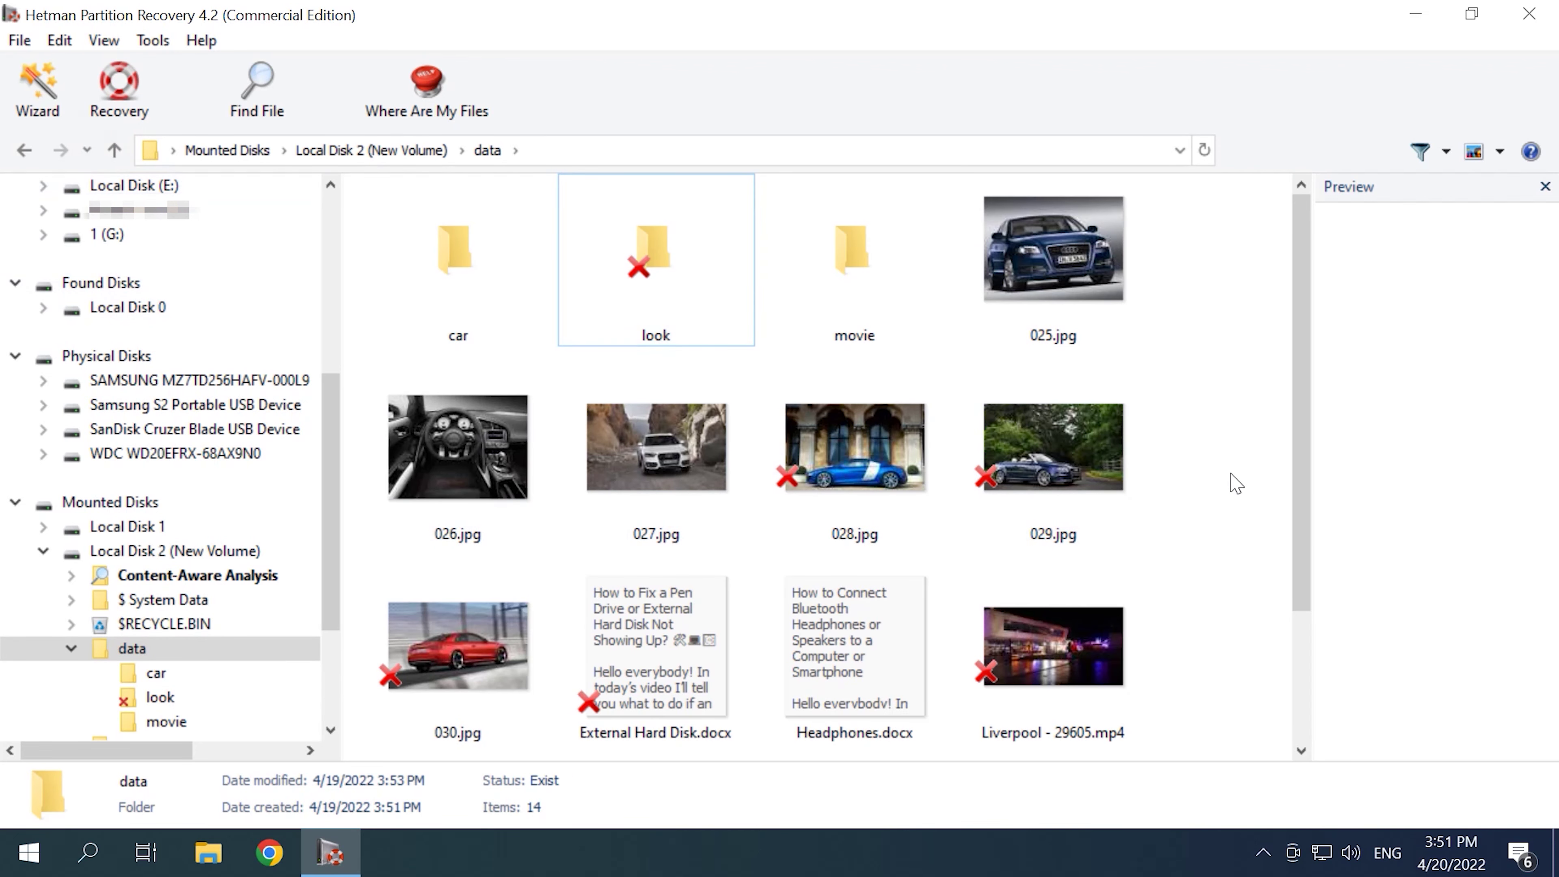
pyautogui.moveTo(1230, 425); pyautogui.dragTo(849, 556)
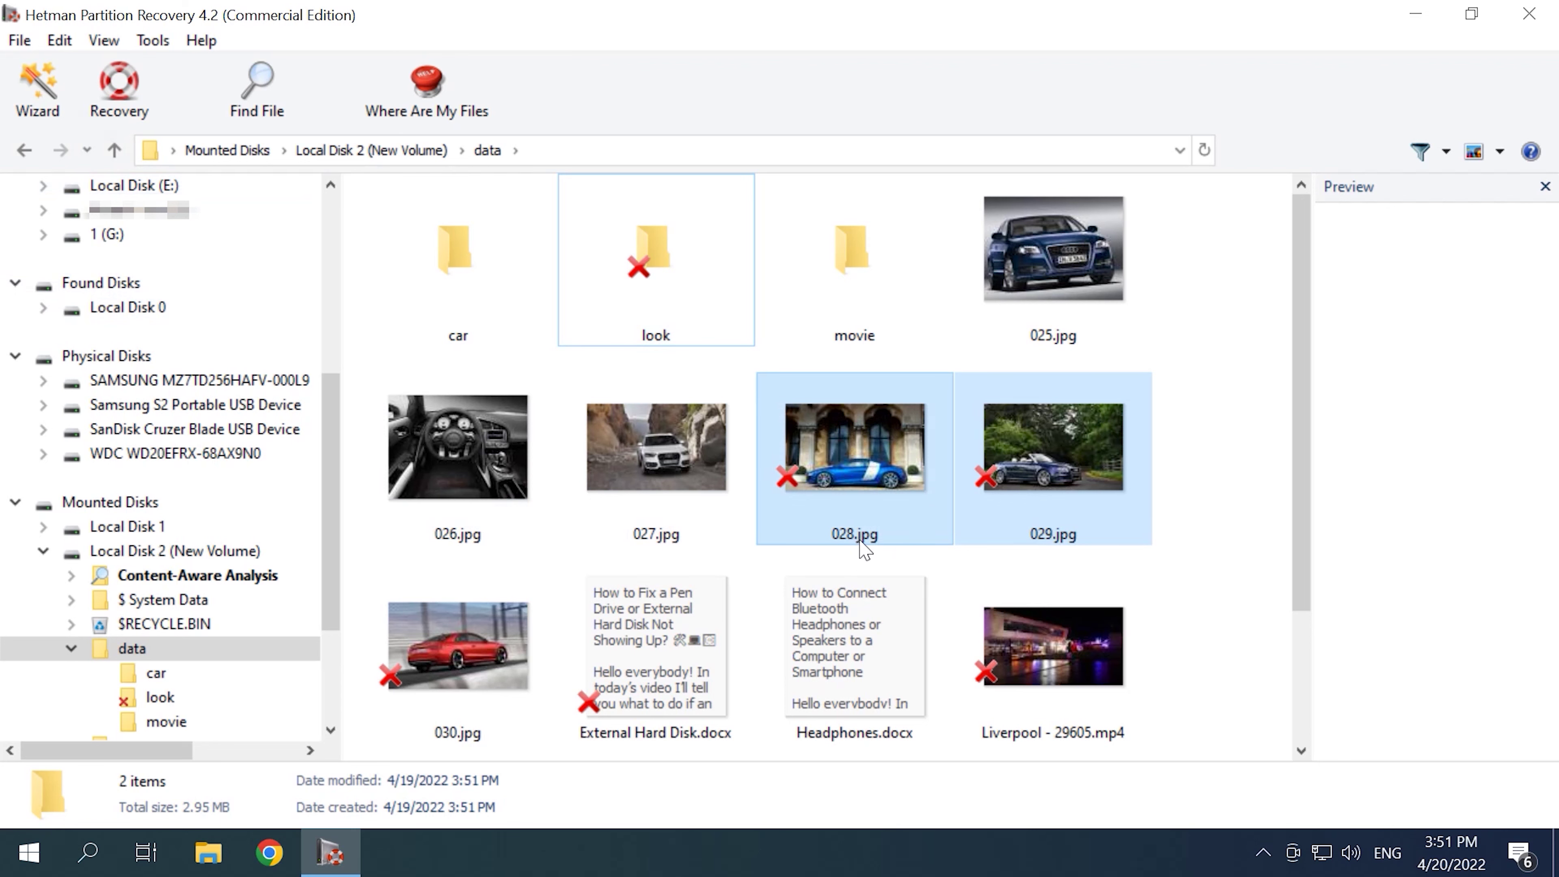
pyautogui.click(119, 92)
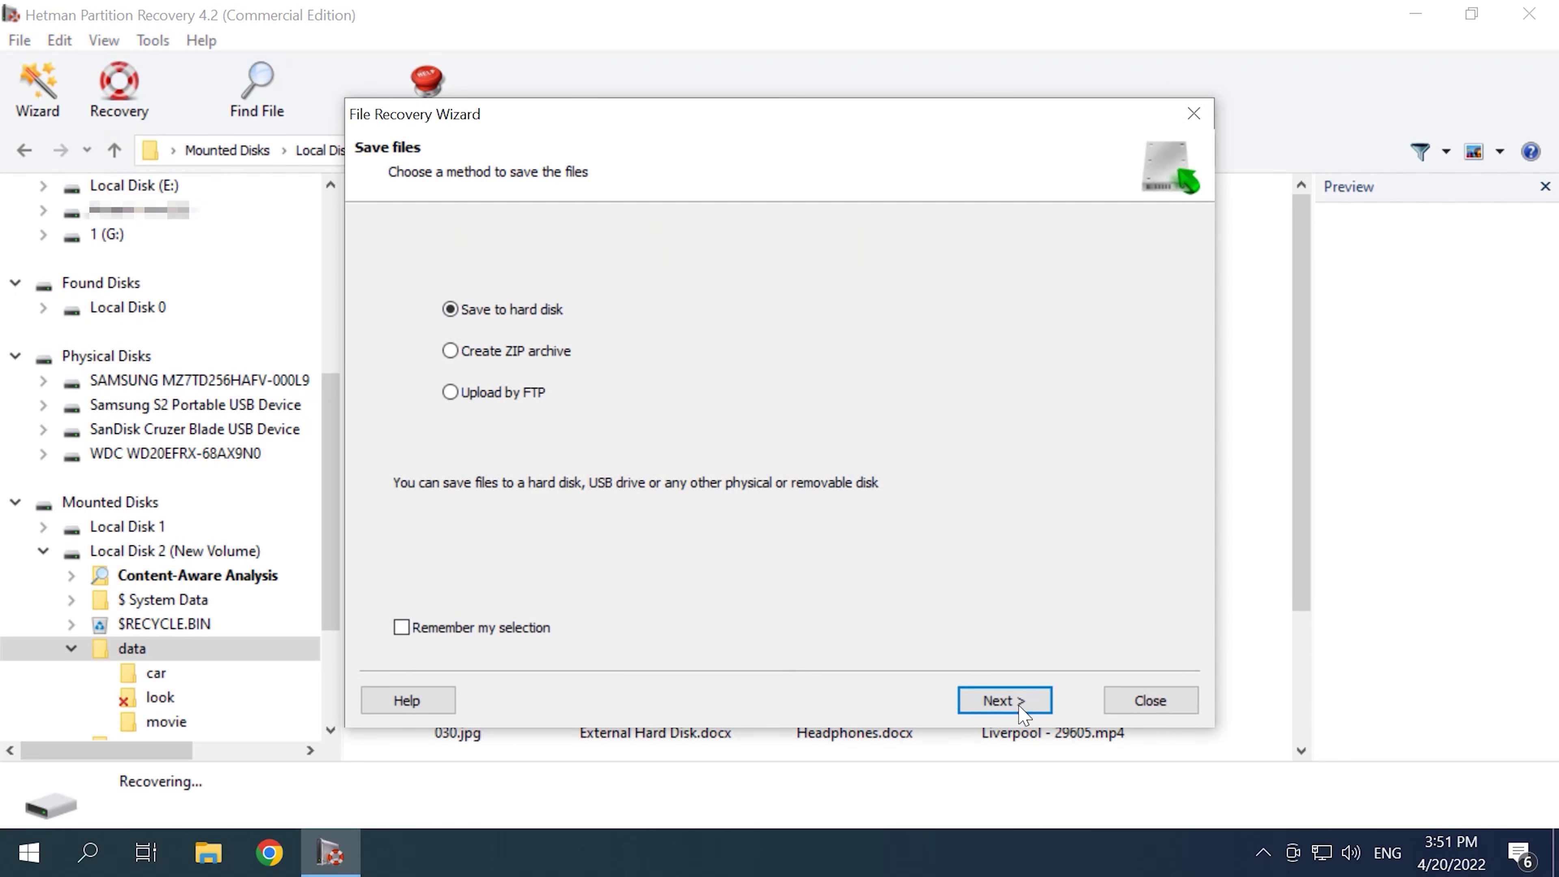
# Step: Save 028.jpg and 029.jpg to the hard disk at path D:\3\
pyautogui.click(1004, 700)
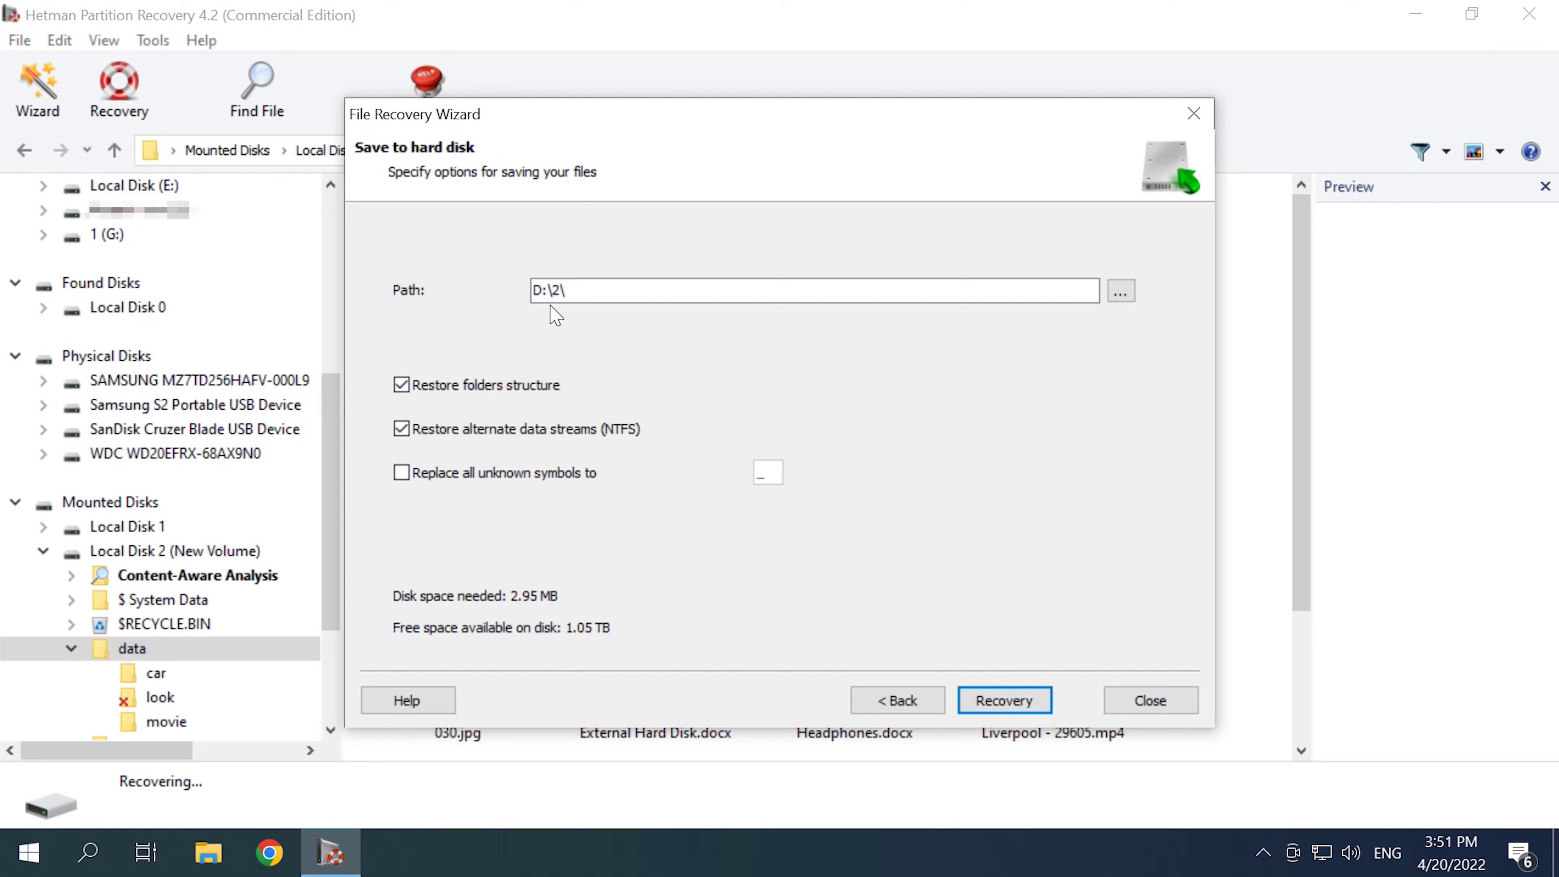
pyautogui.doubleClick(557, 290)
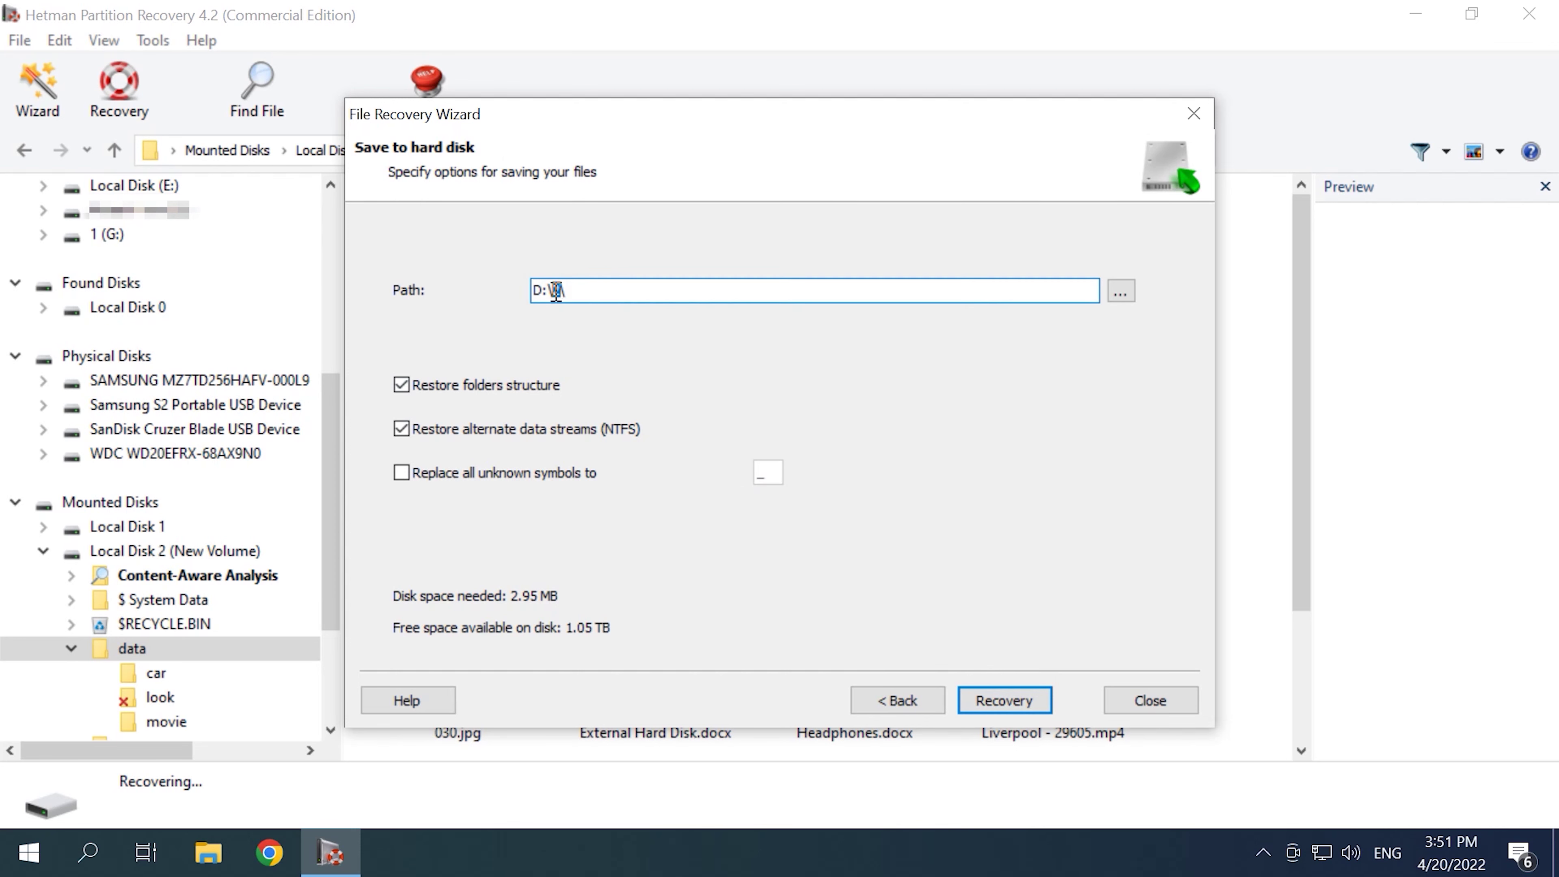
pyautogui.write('3')
pyautogui.click(1002, 702)
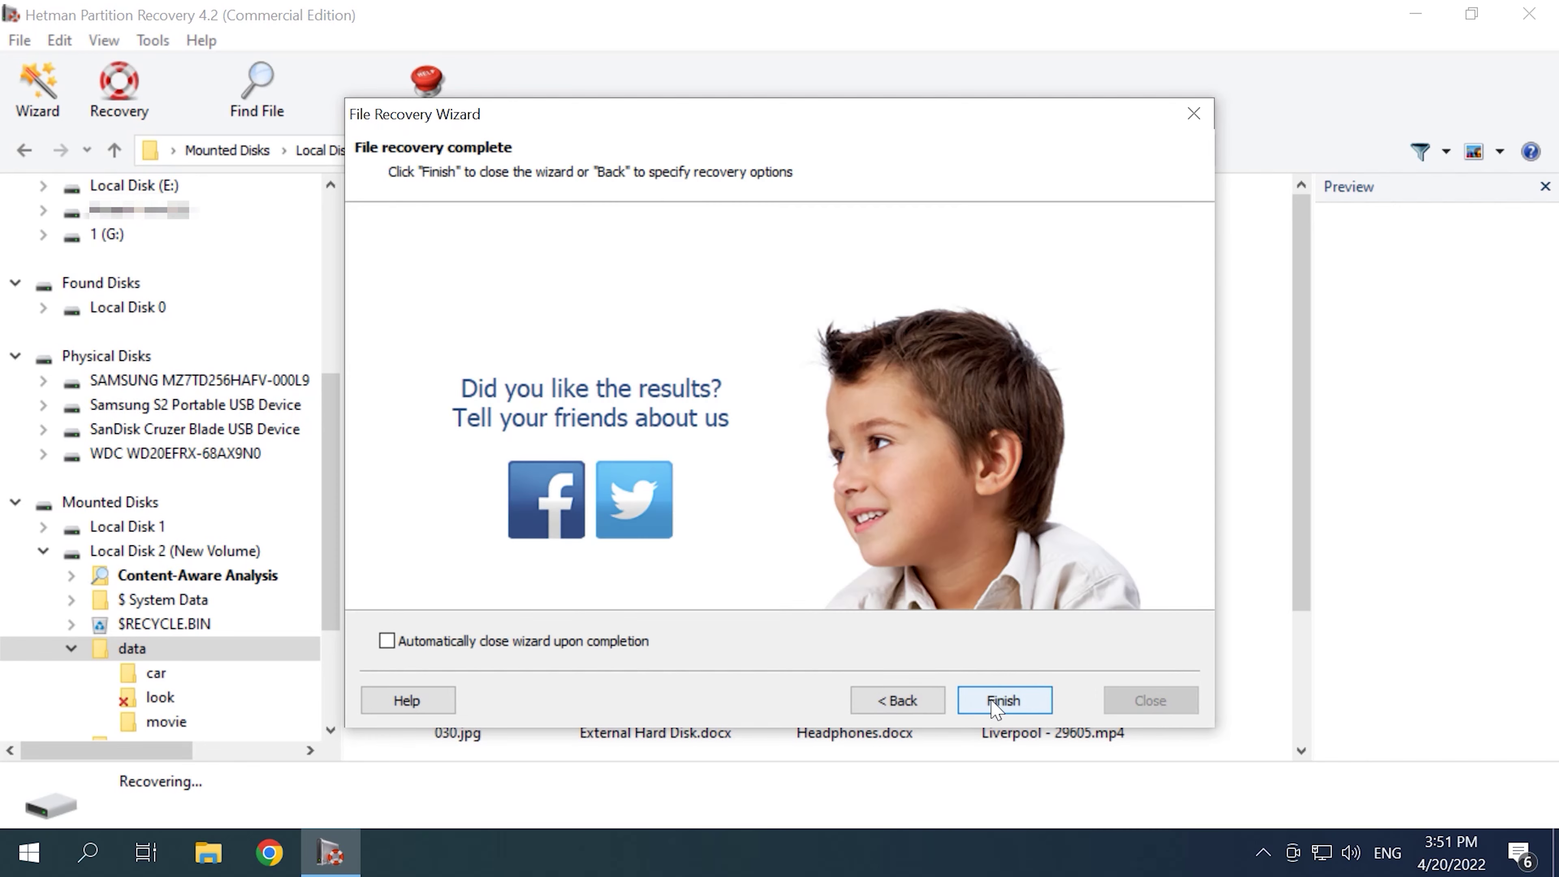